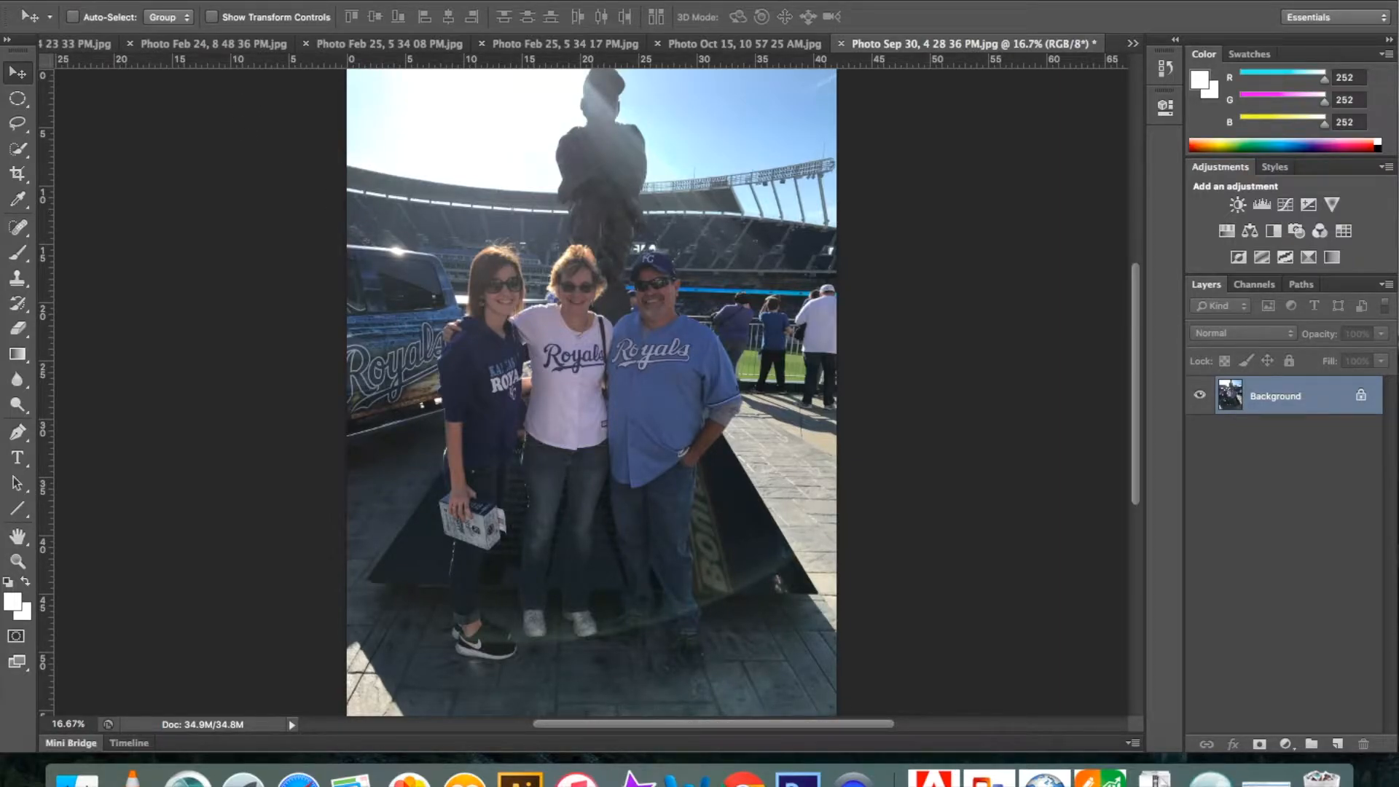
- Start a new document and set its size to 11 inches wide by 17 inches high
left_click(153, 1)
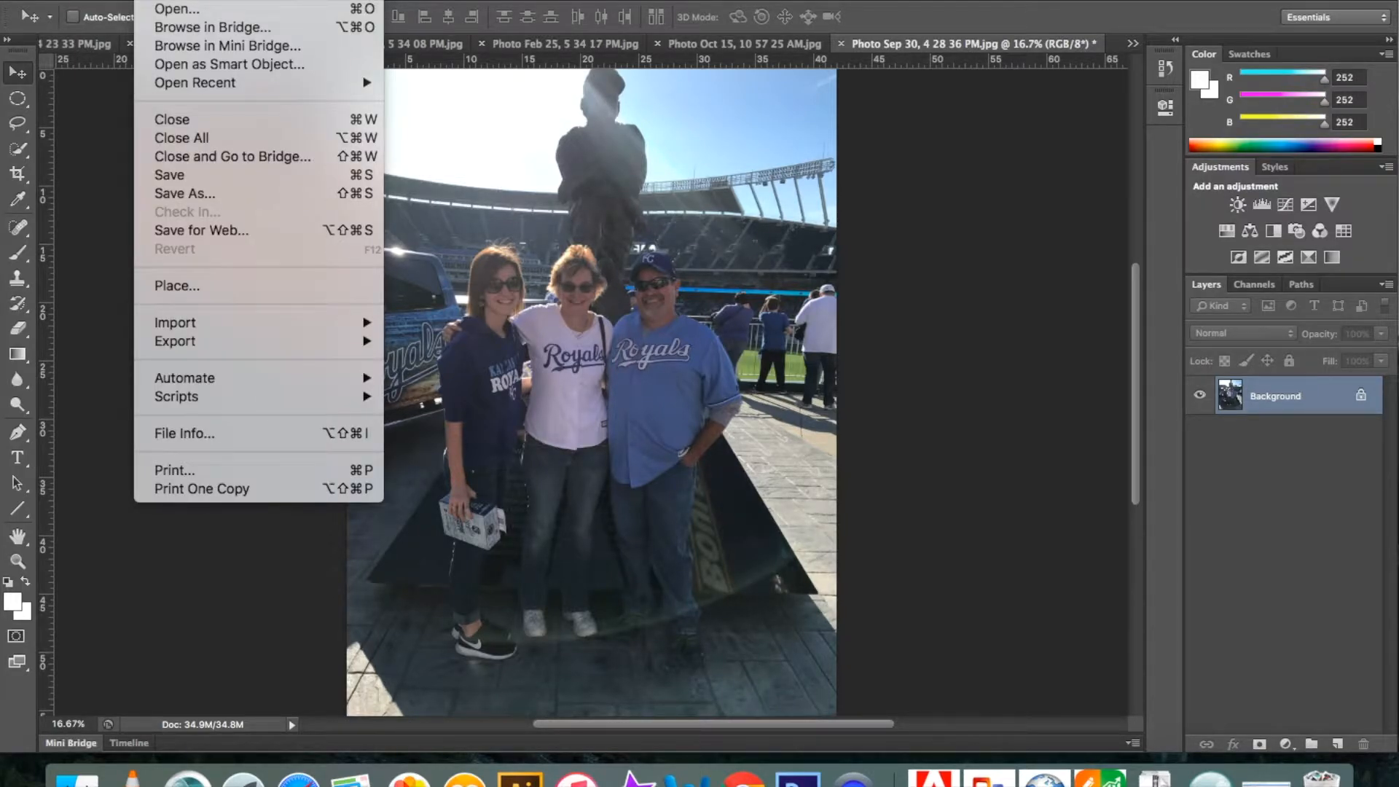
key("super+n")
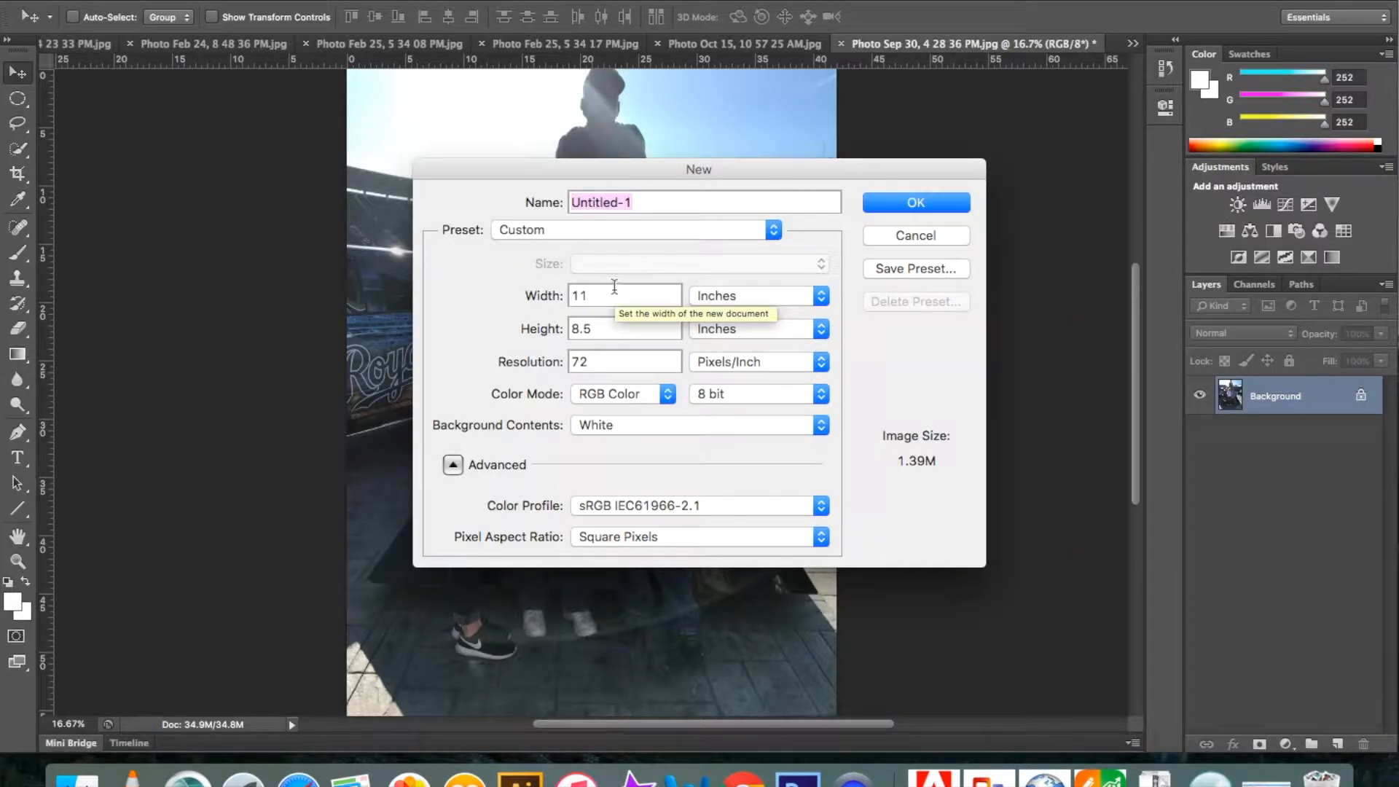
left_click(609, 325)
type("17")
left_click(699, 297)
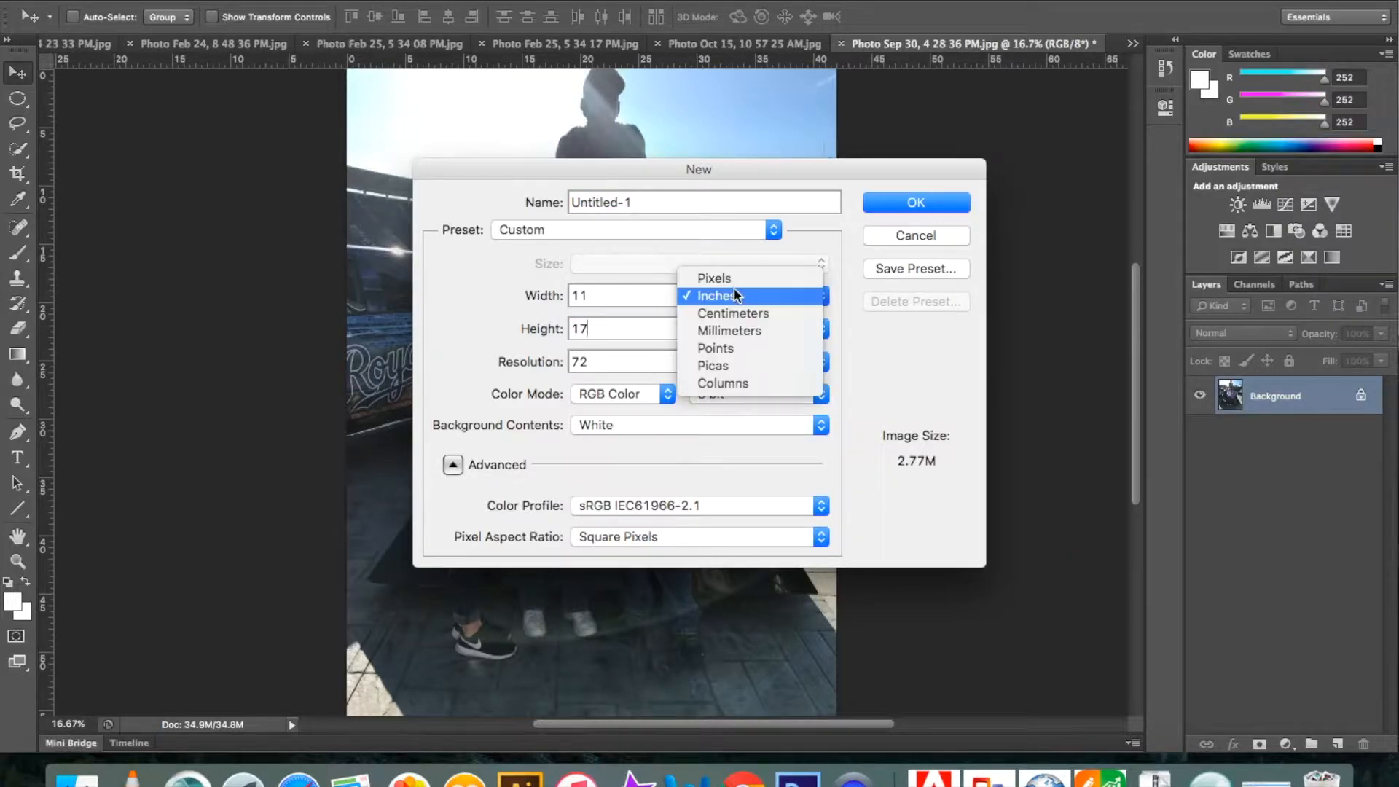
left_click(726, 277)
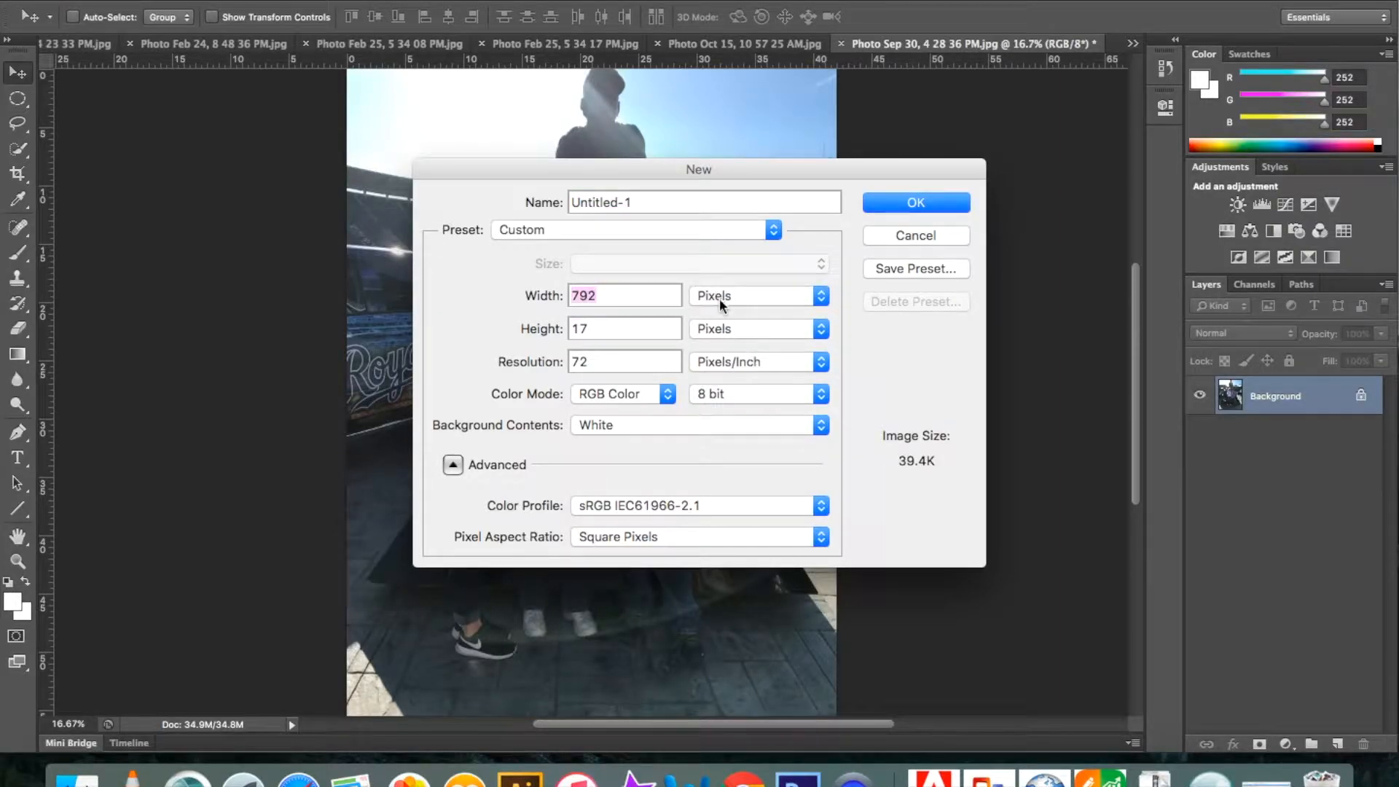
left_click(720, 299)
left_click(718, 314)
left_click(645, 331)
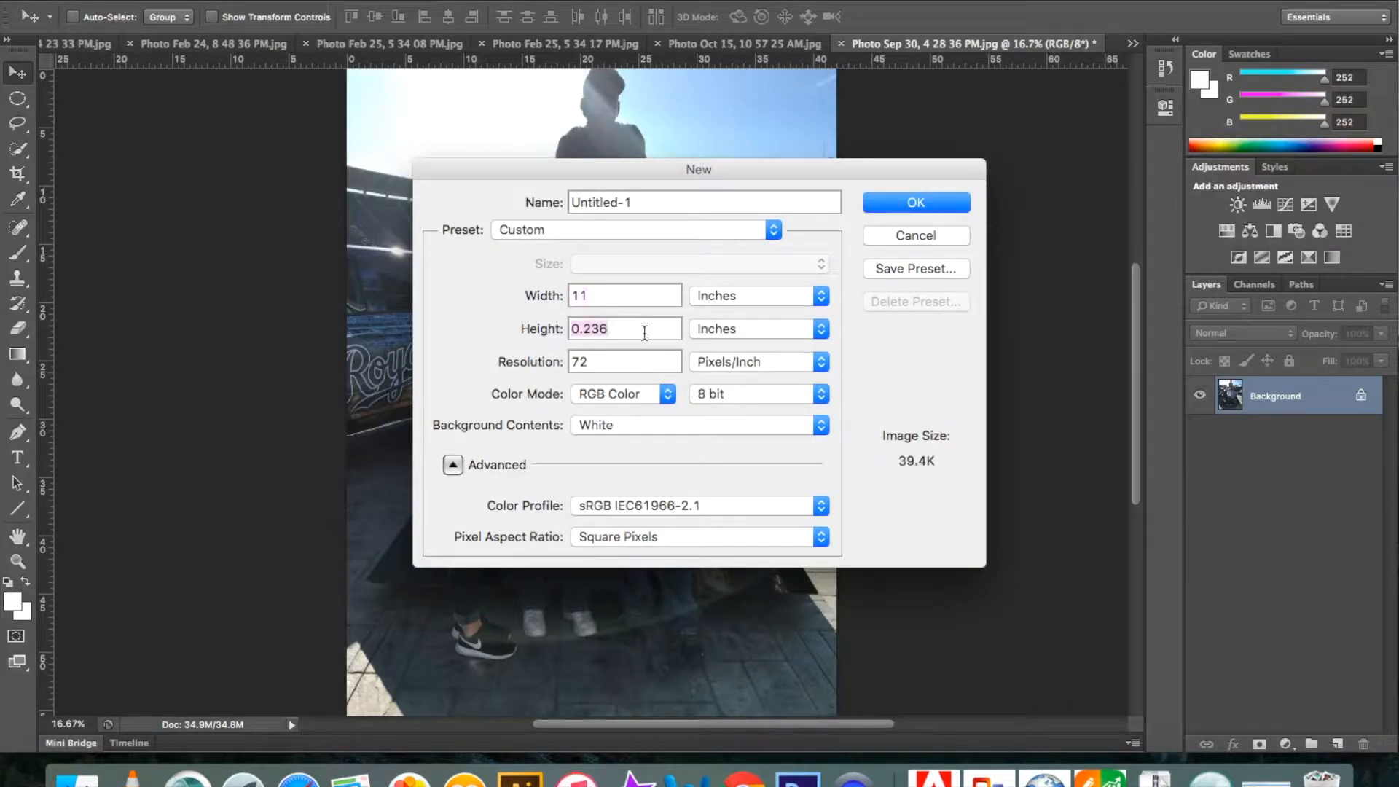
type("17")
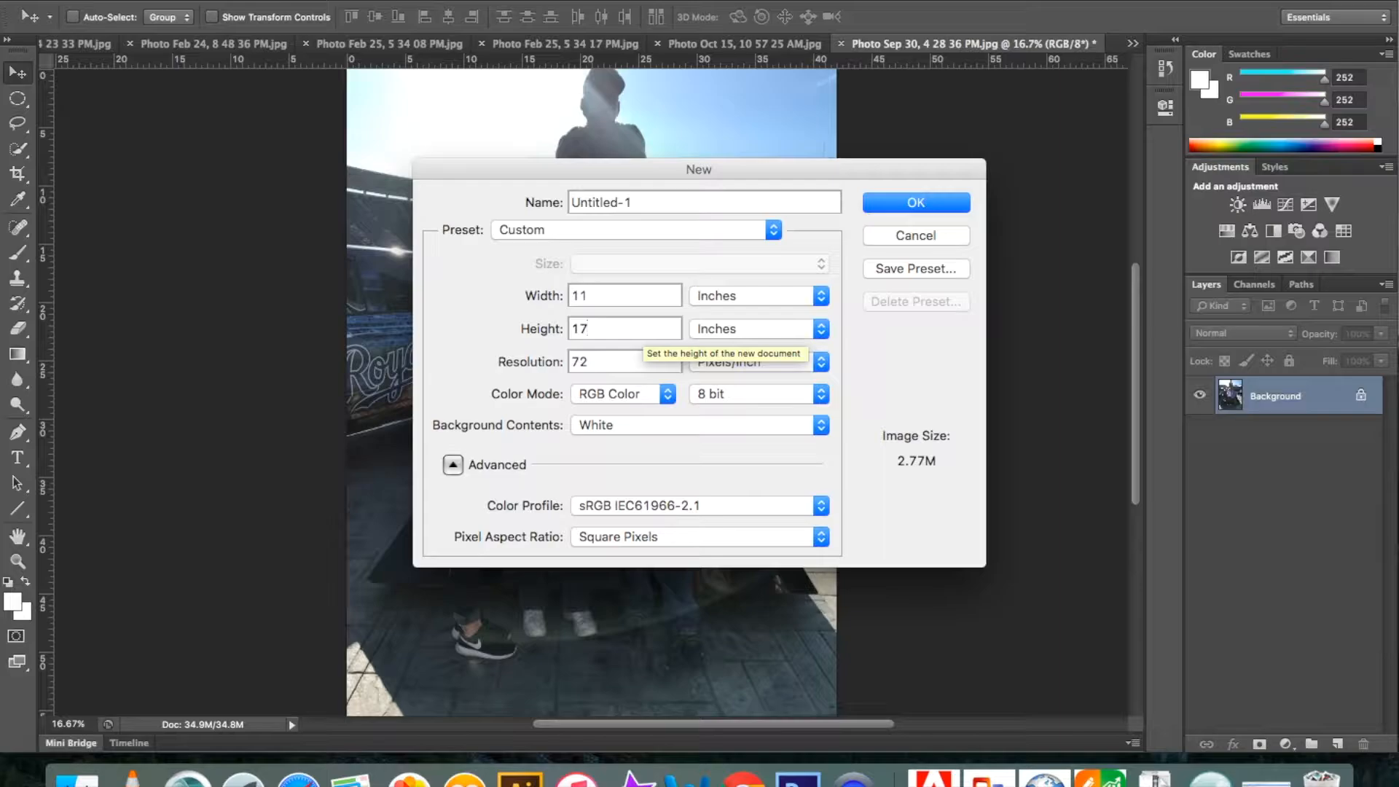
- Give the new document transparent background contents and a resolution of 300 pixels/inch
left_click(637, 423)
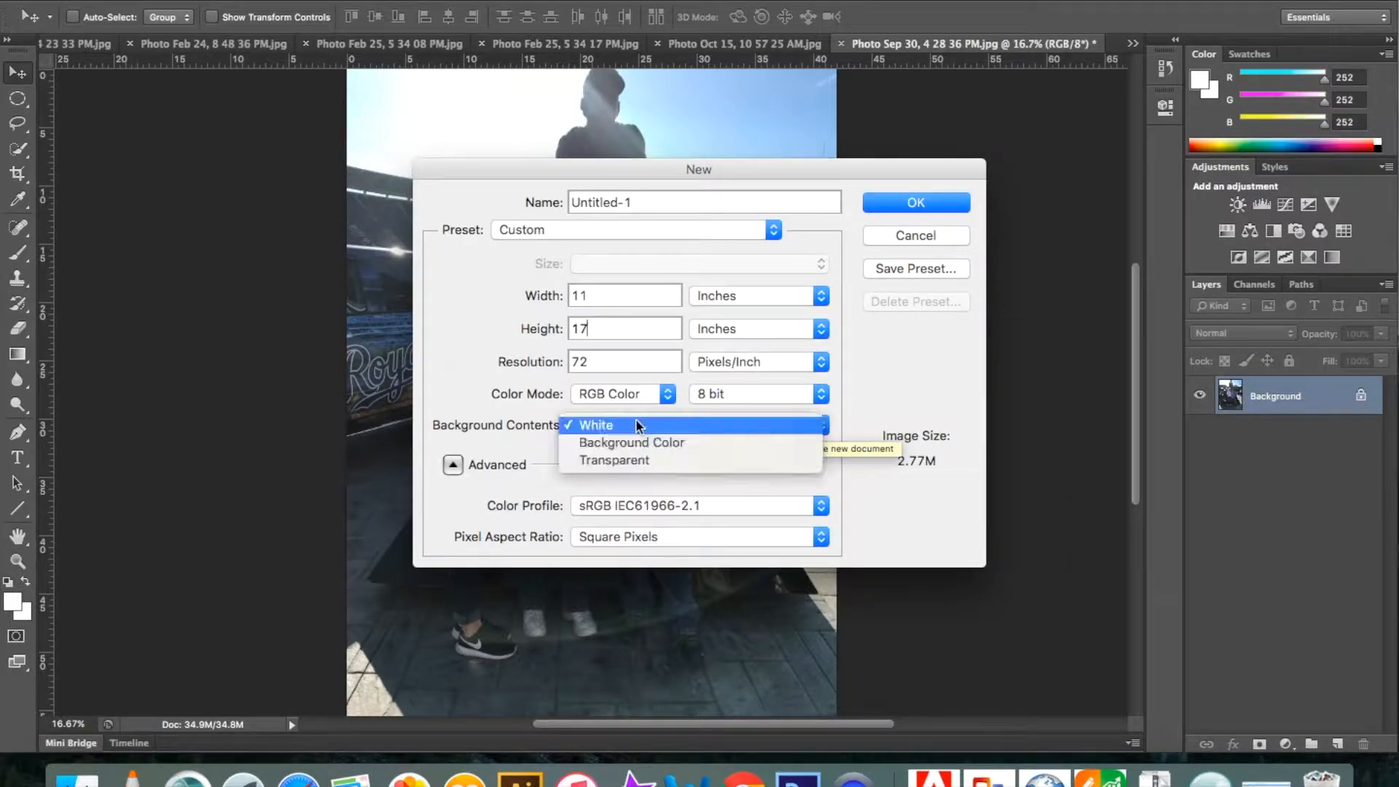
left_click(625, 460)
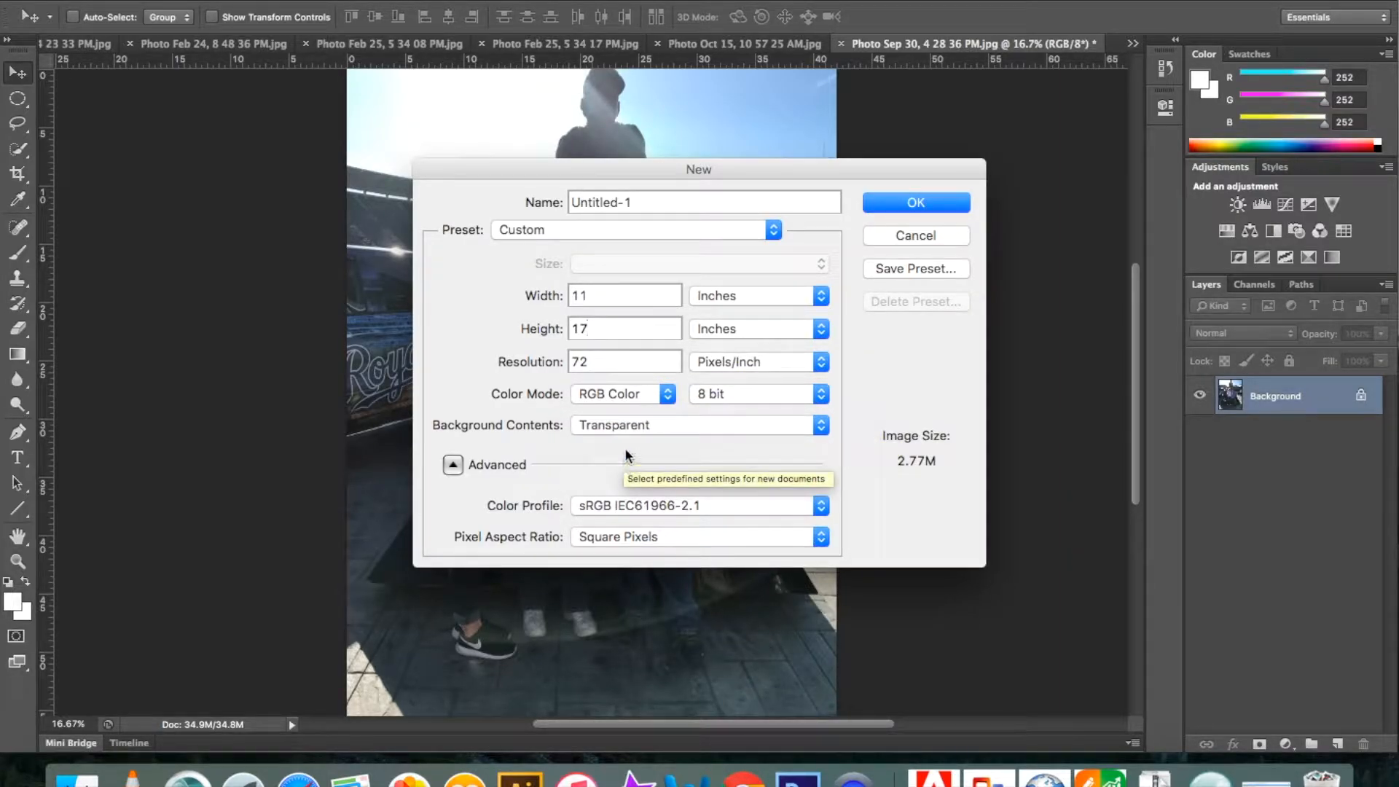
double_click(628, 360)
type("300")
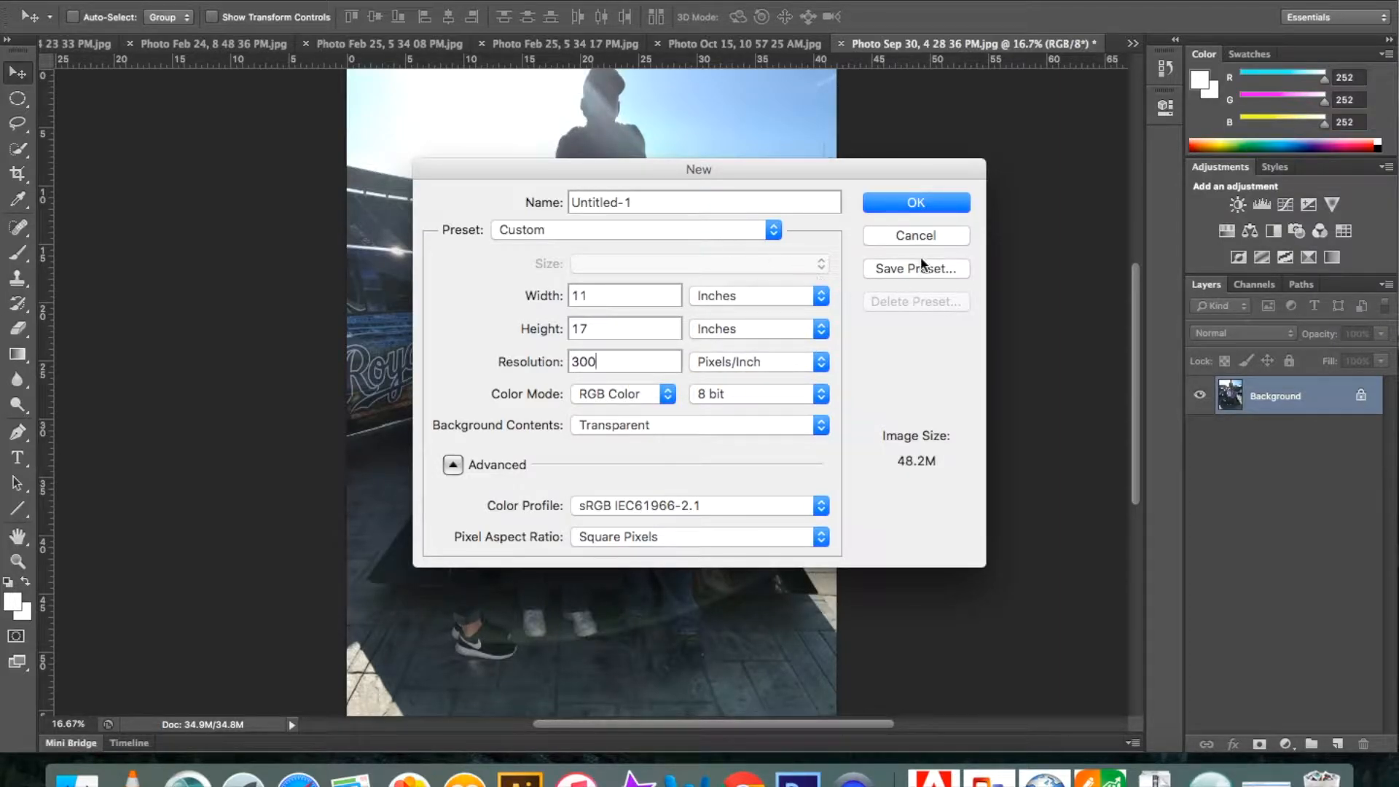
- Name the new document with the author's surname followed by "demo" and create it
left_click(662, 195)
triple_click(662, 197)
type("Byingtondemo")
left_click(933, 211)
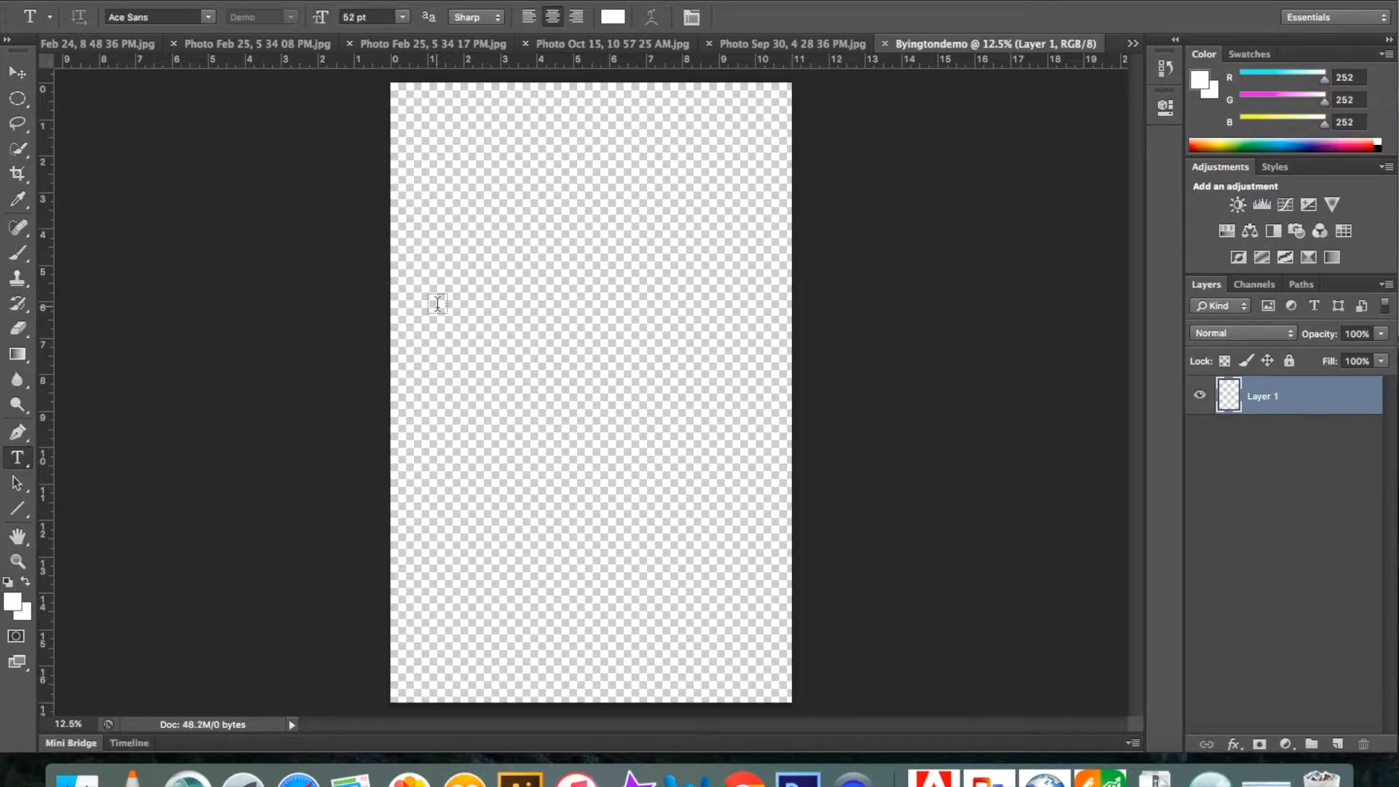
- Add the text "Hello" in the upper part of the page and color it near-black (#030303)
left_click(547, 238)
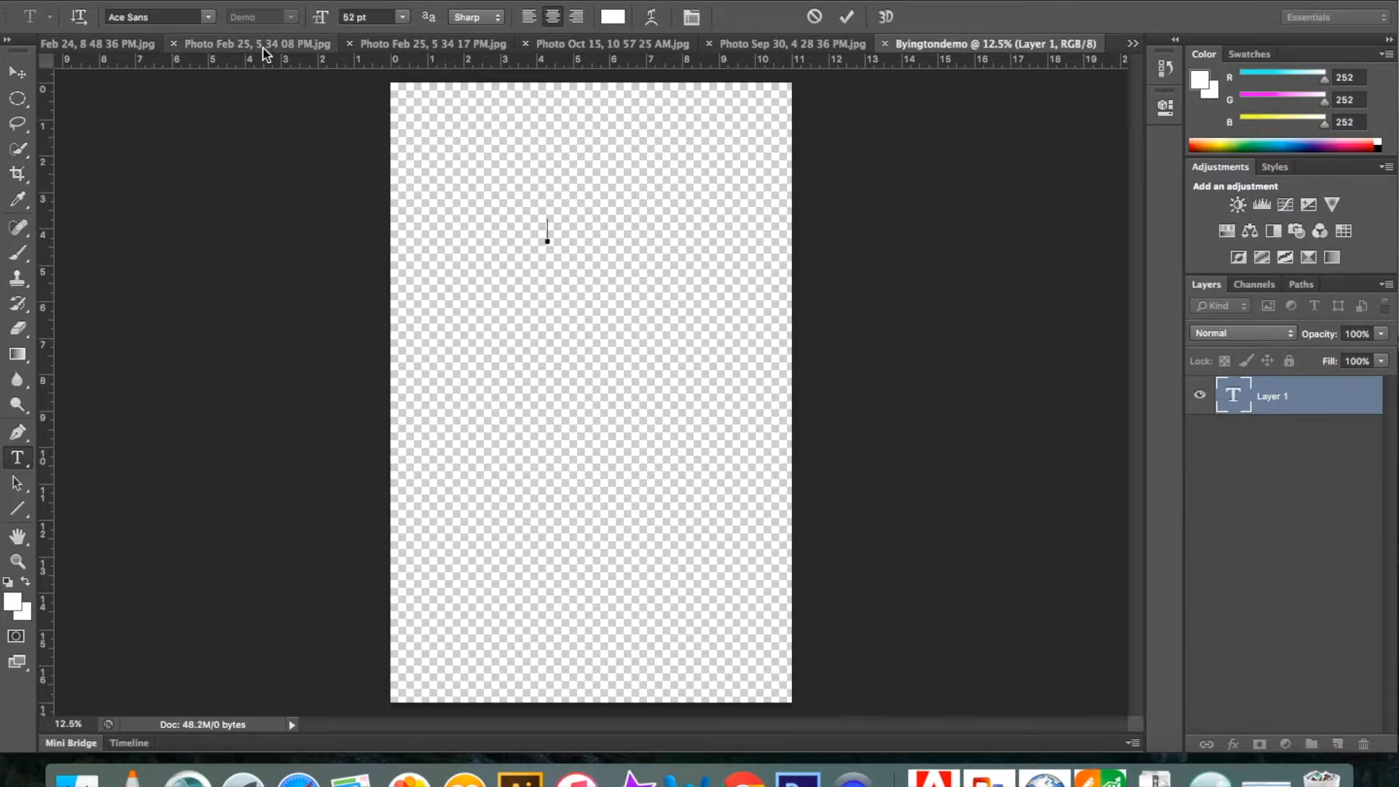
type("Byin")
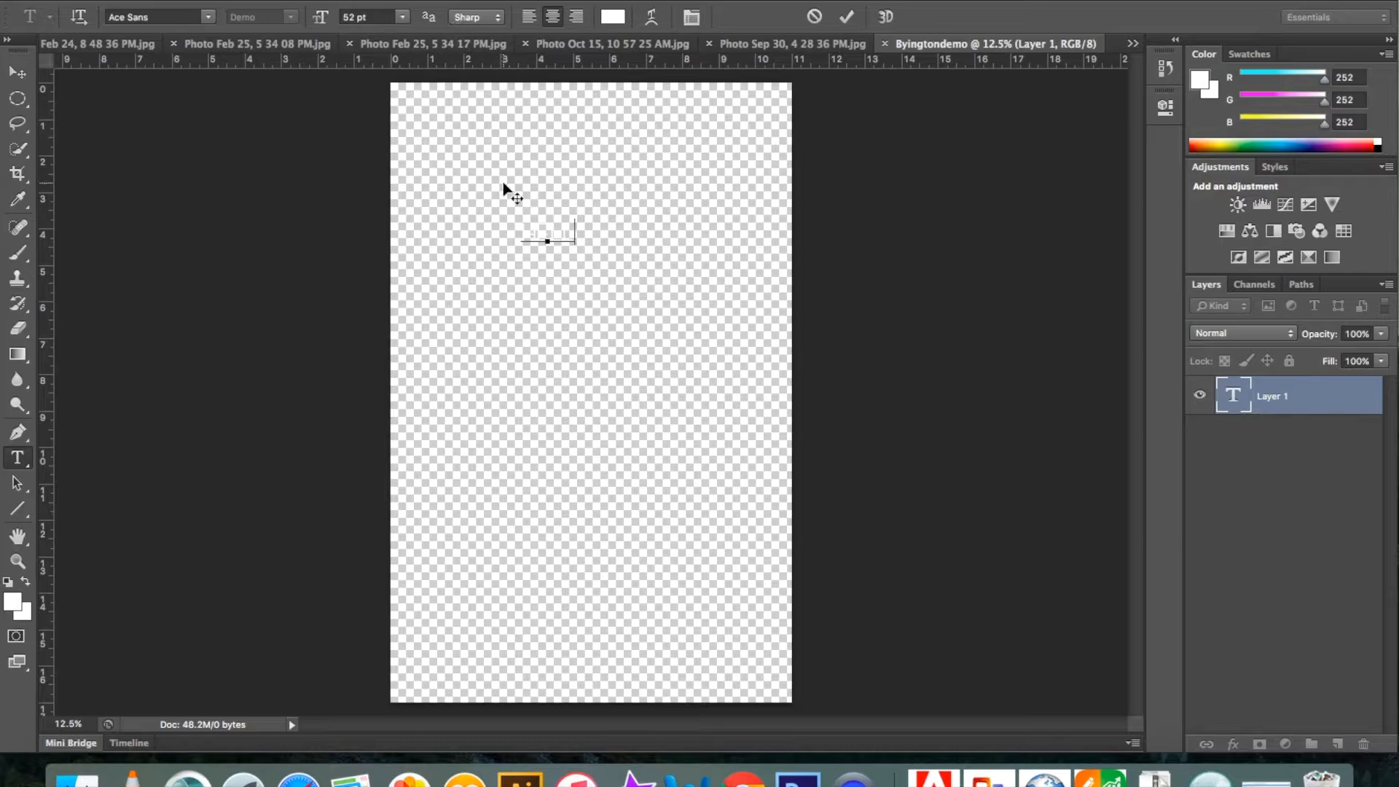
double_click(544, 231)
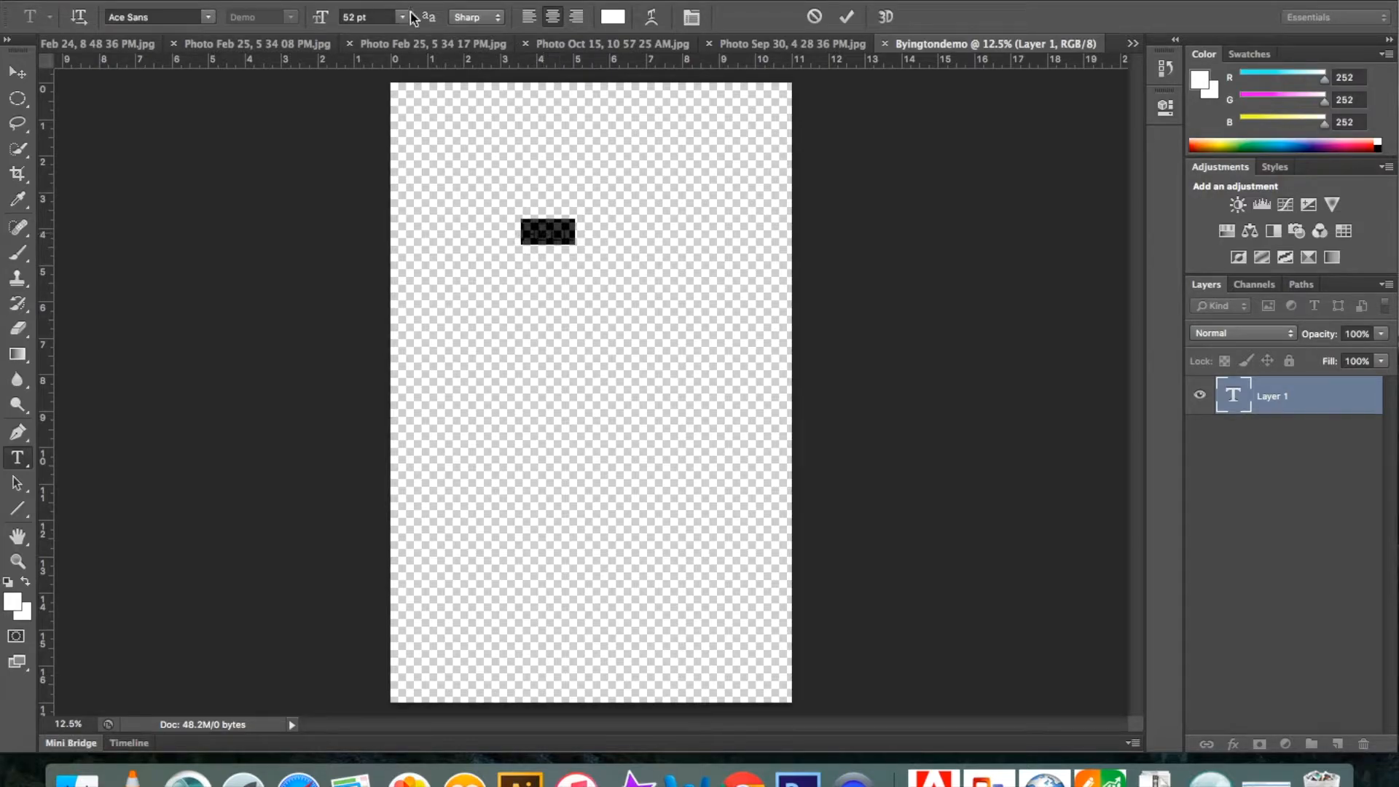
left_click(614, 17)
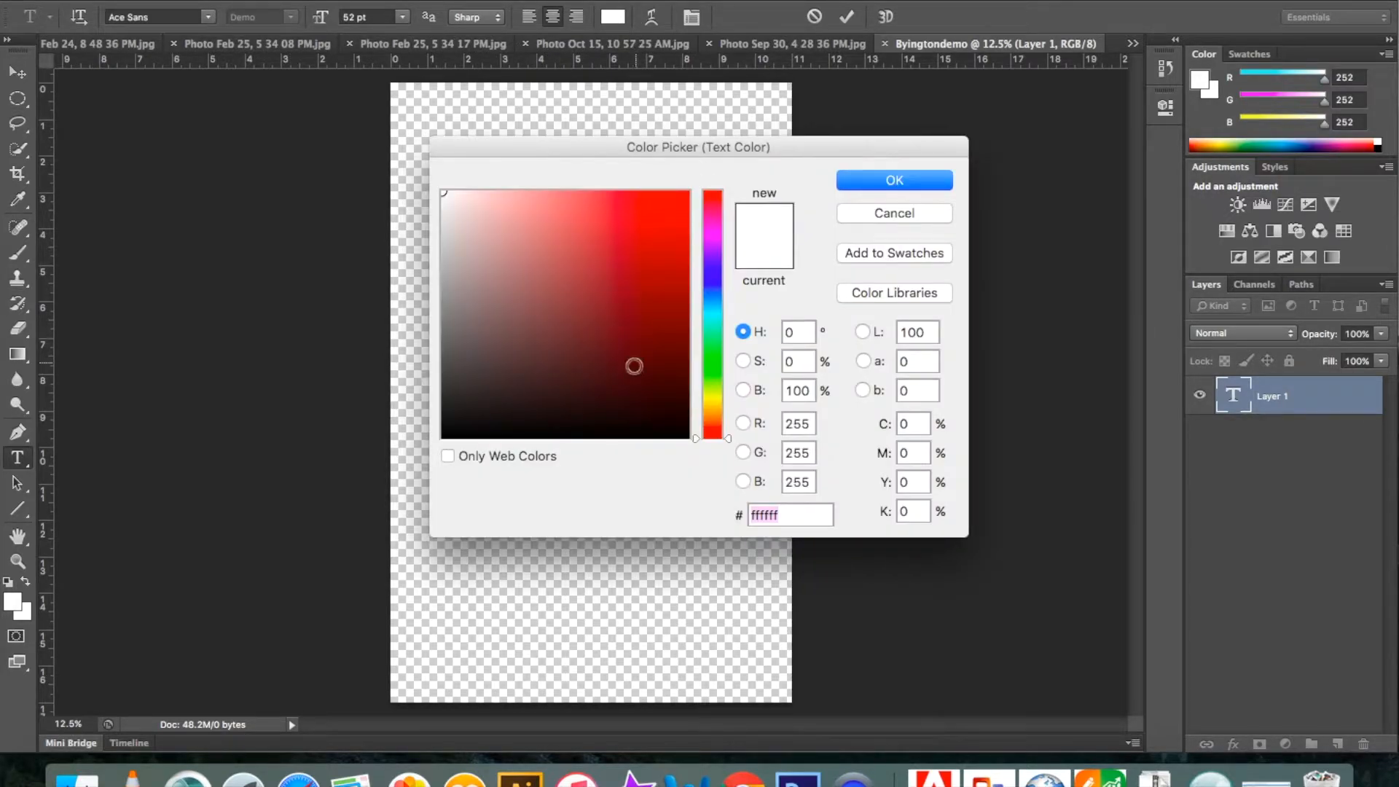
left_click(446, 435)
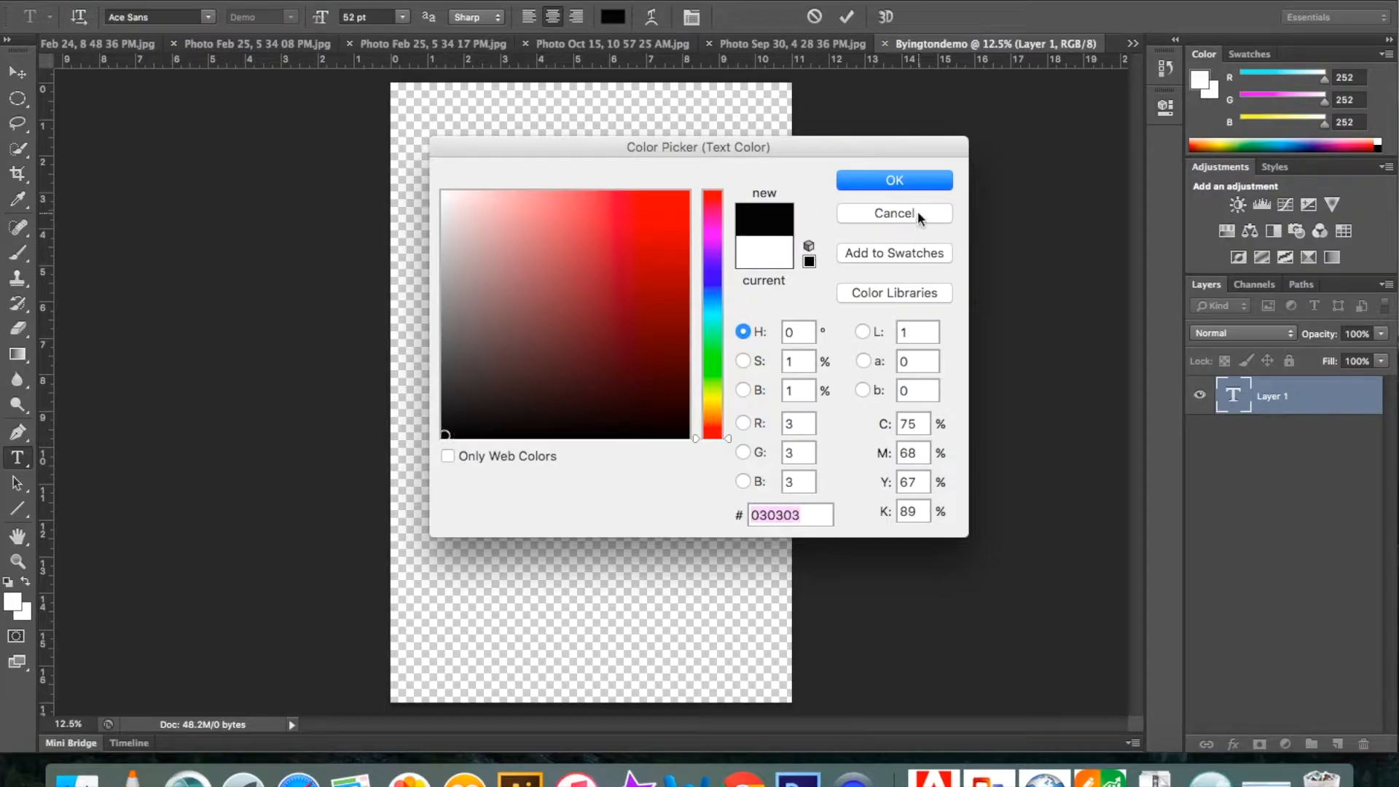
left_click(912, 182)
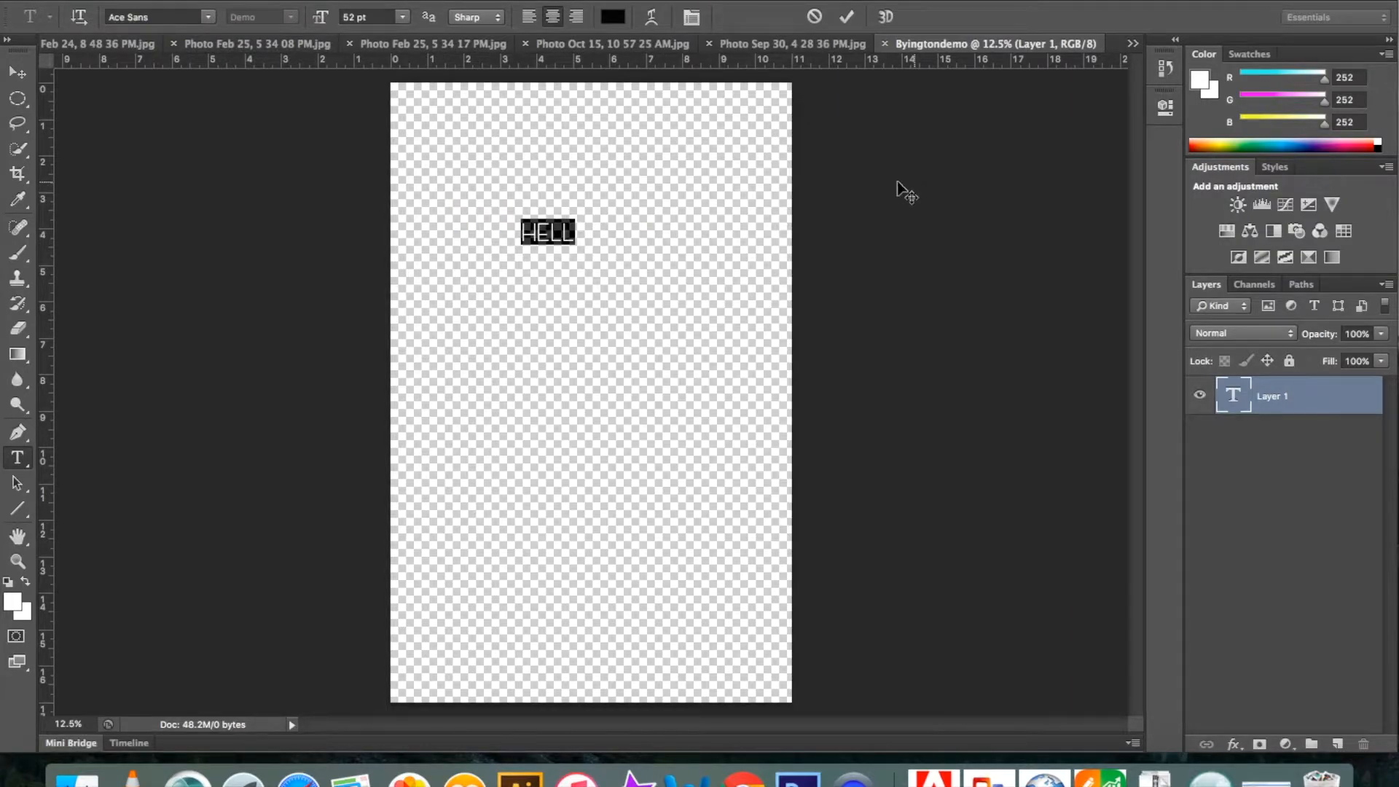
left_click(575, 230)
type("O")
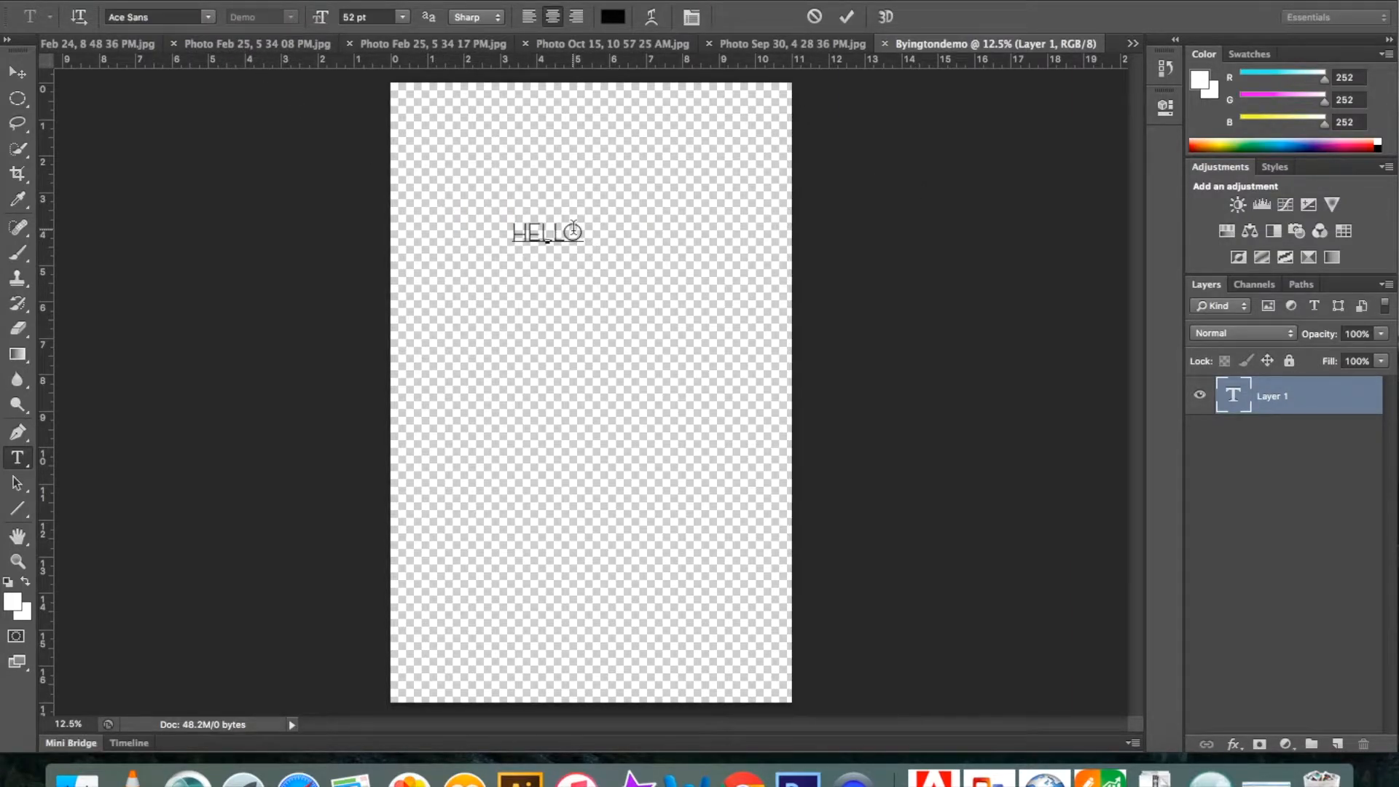
- Set the font size of the whole "Hello" text to 300 pt
double_click(565, 230)
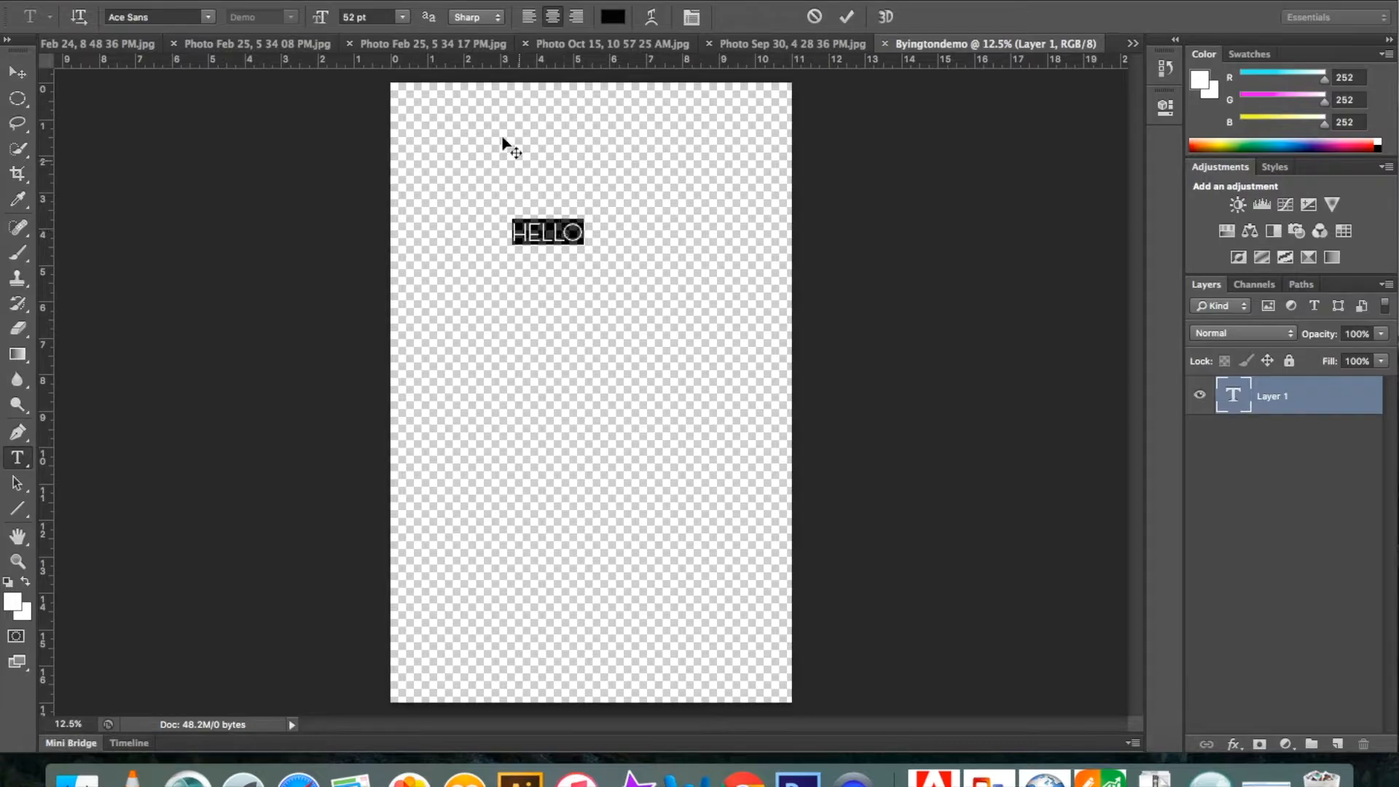
left_click(402, 18)
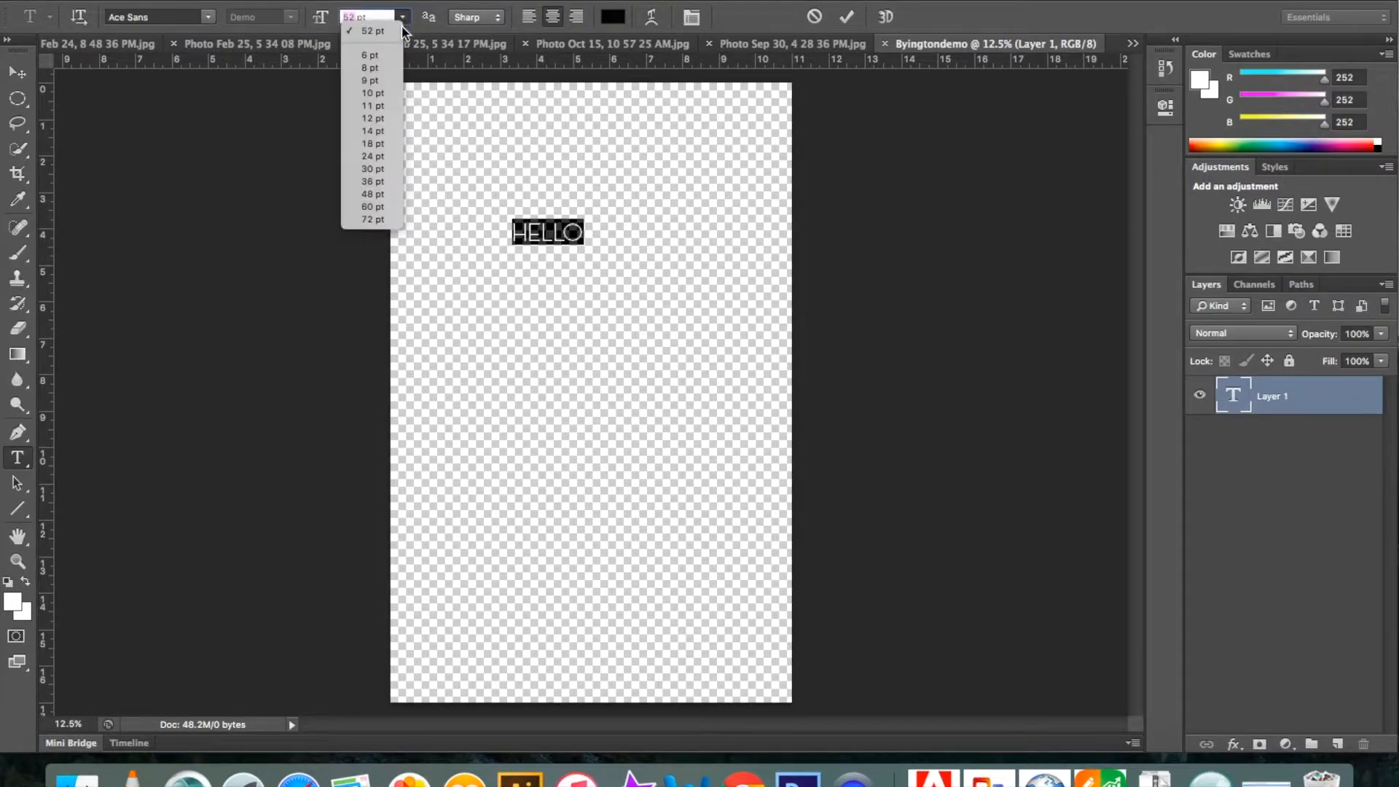
left_click(352, 16)
left_click_drag(352, 14, 346, 17)
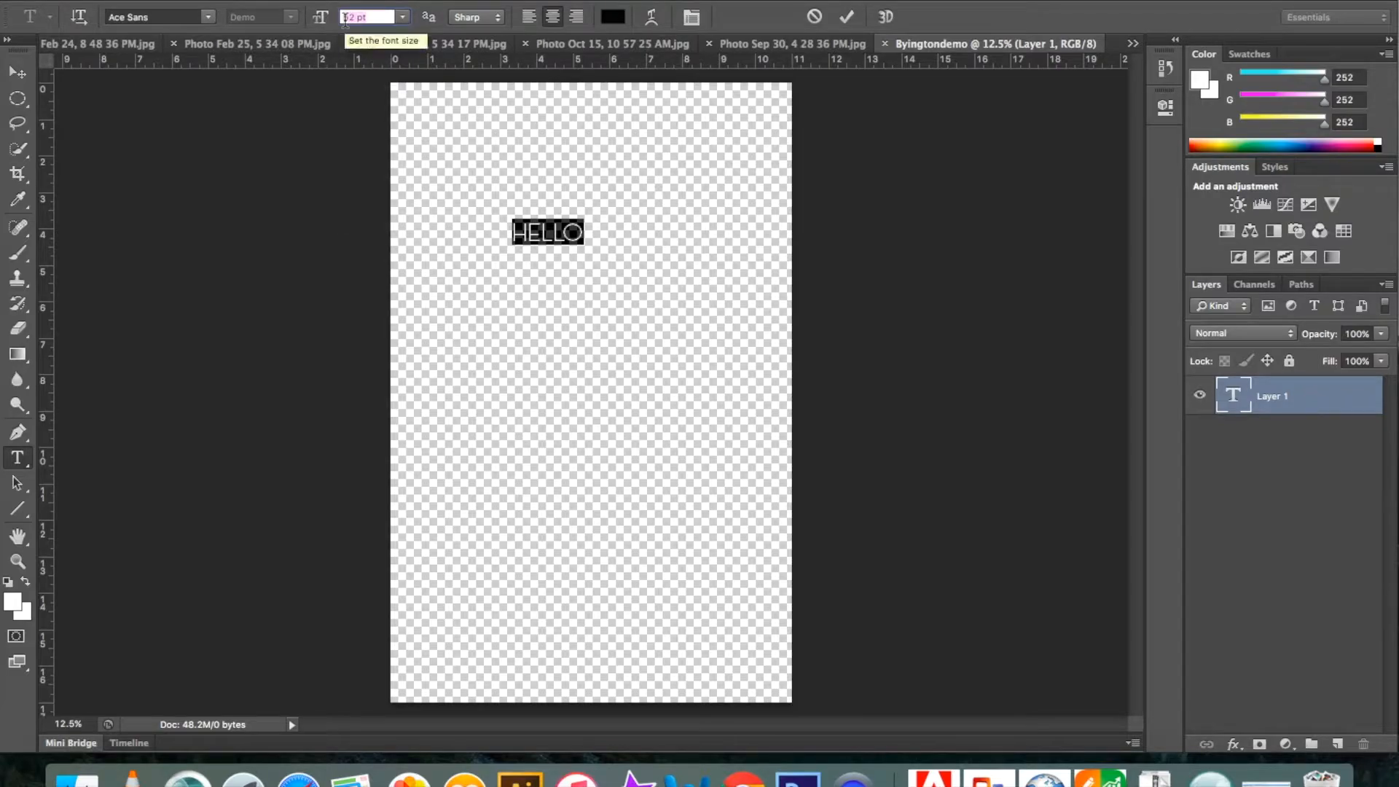
type("300")
key("Return")
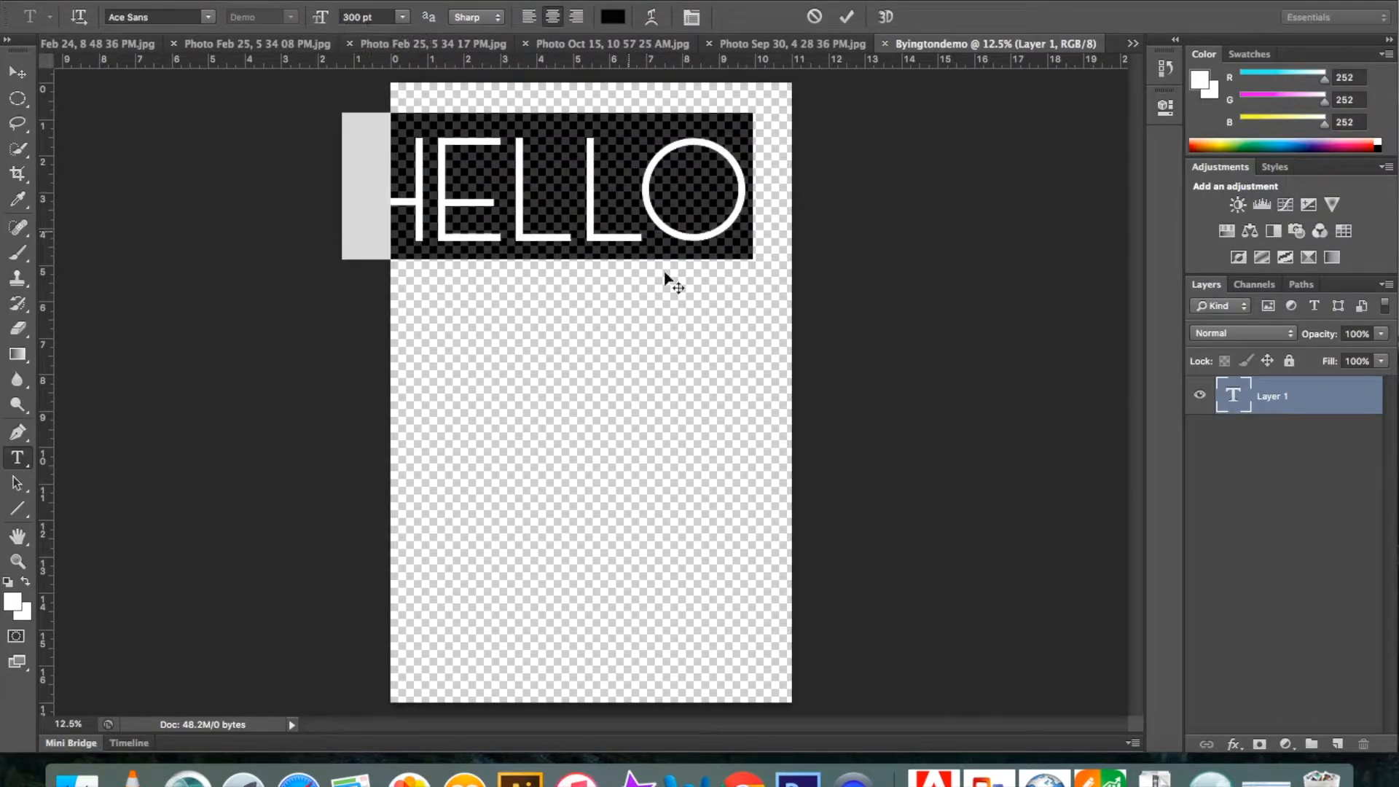
- Move the enlarged "Hello" text so it fits fully across the page width, about 3.5 inches below the page's upper edge
left_click(602, 204)
left_click(17, 72)
left_click_drag(621, 244, 639, 284)
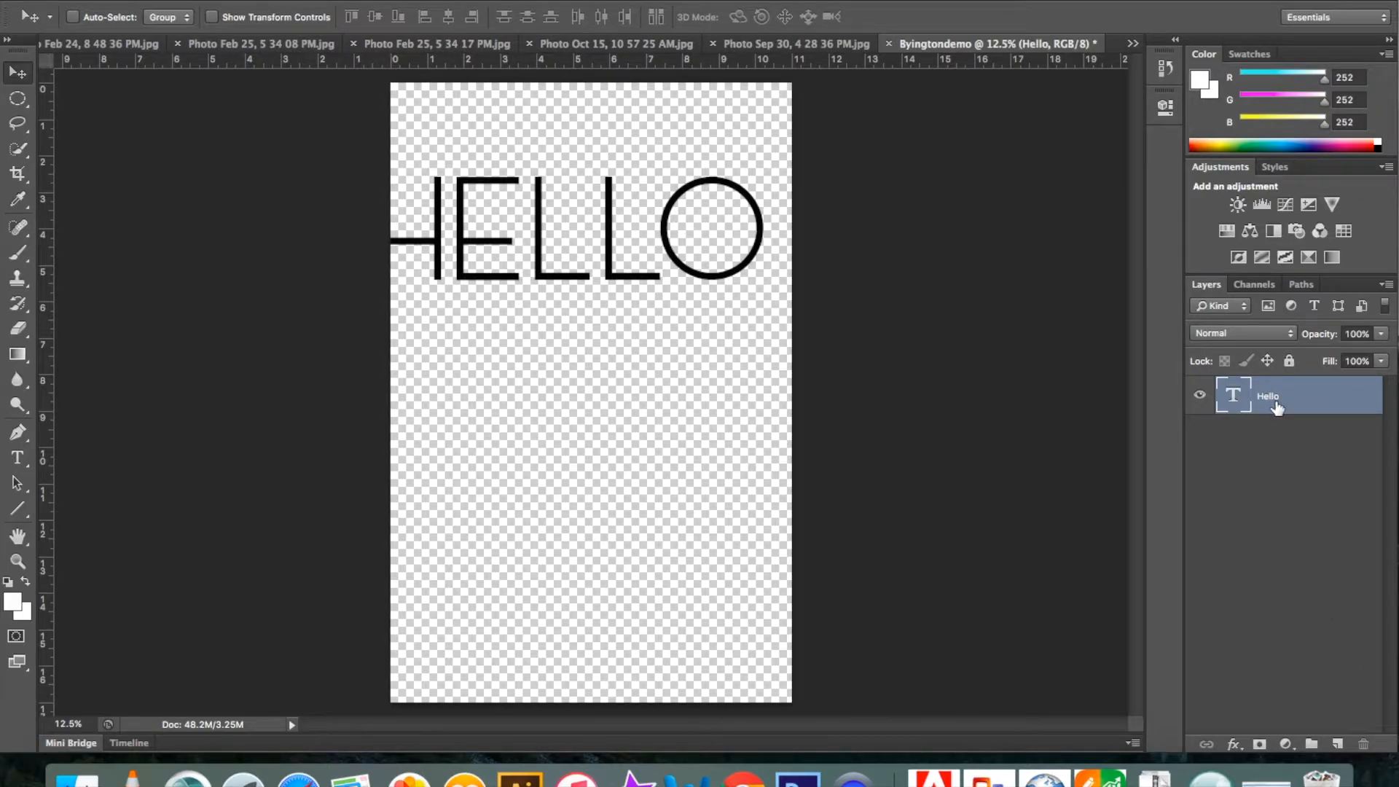
left_click_drag(575, 225, 602, 261)
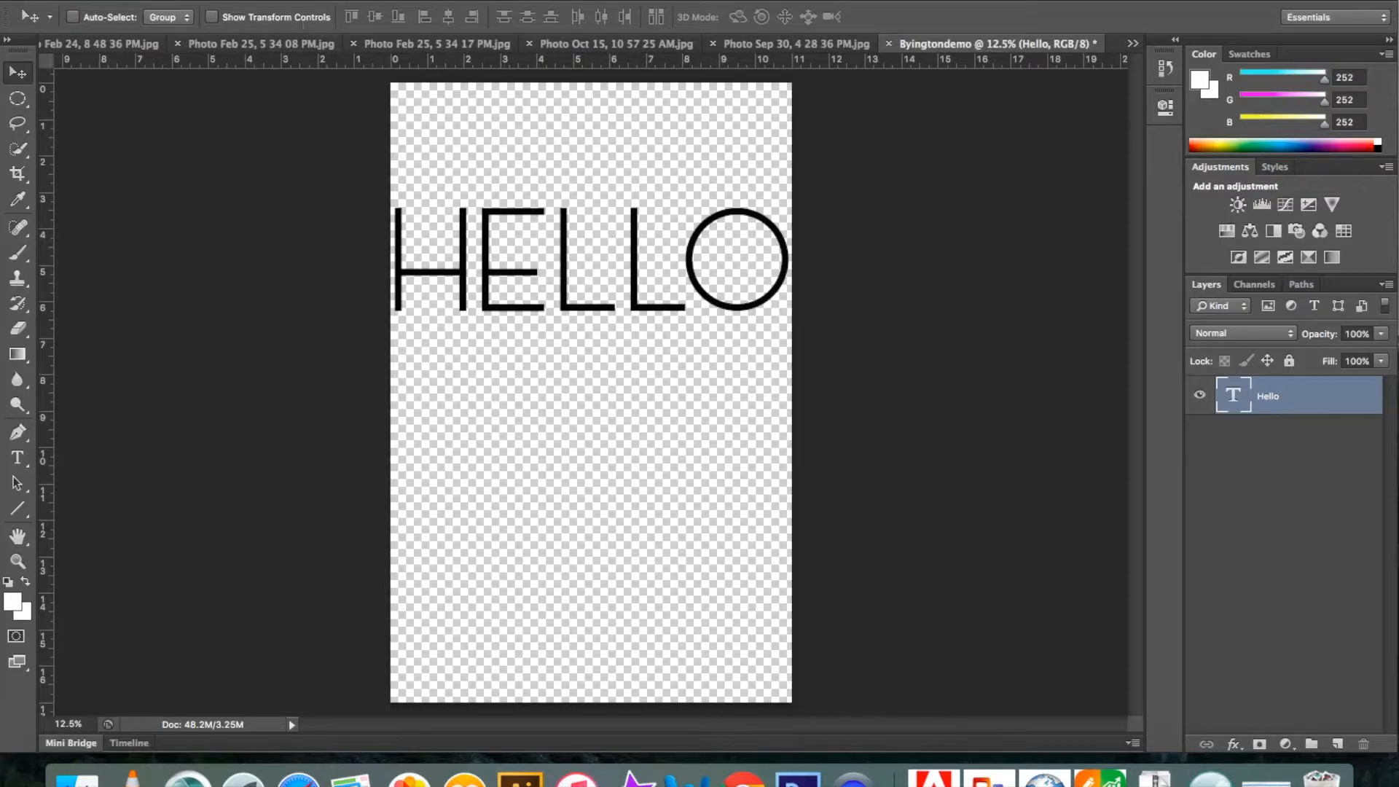
- Hide the rulers and show them again
left_click(535, 0)
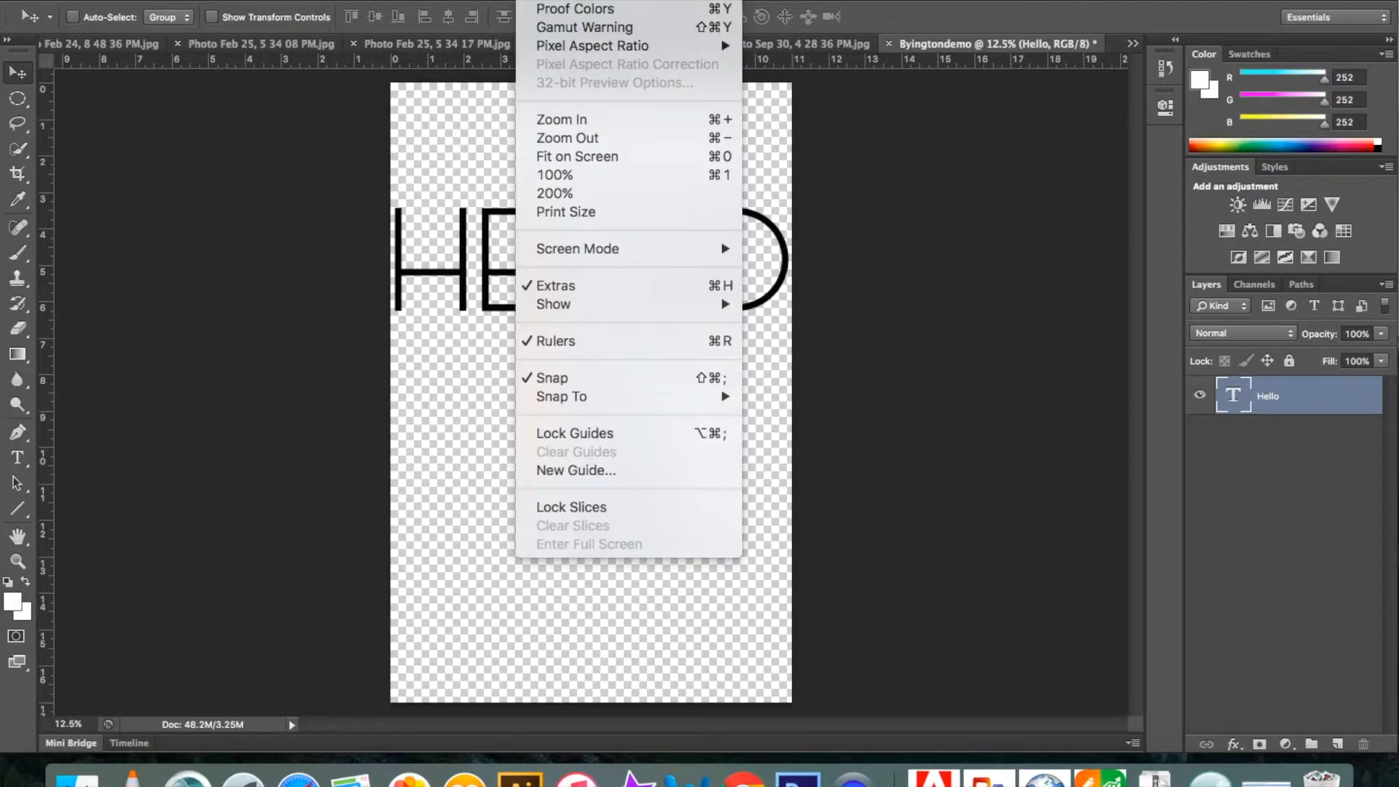
left_click(567, 342)
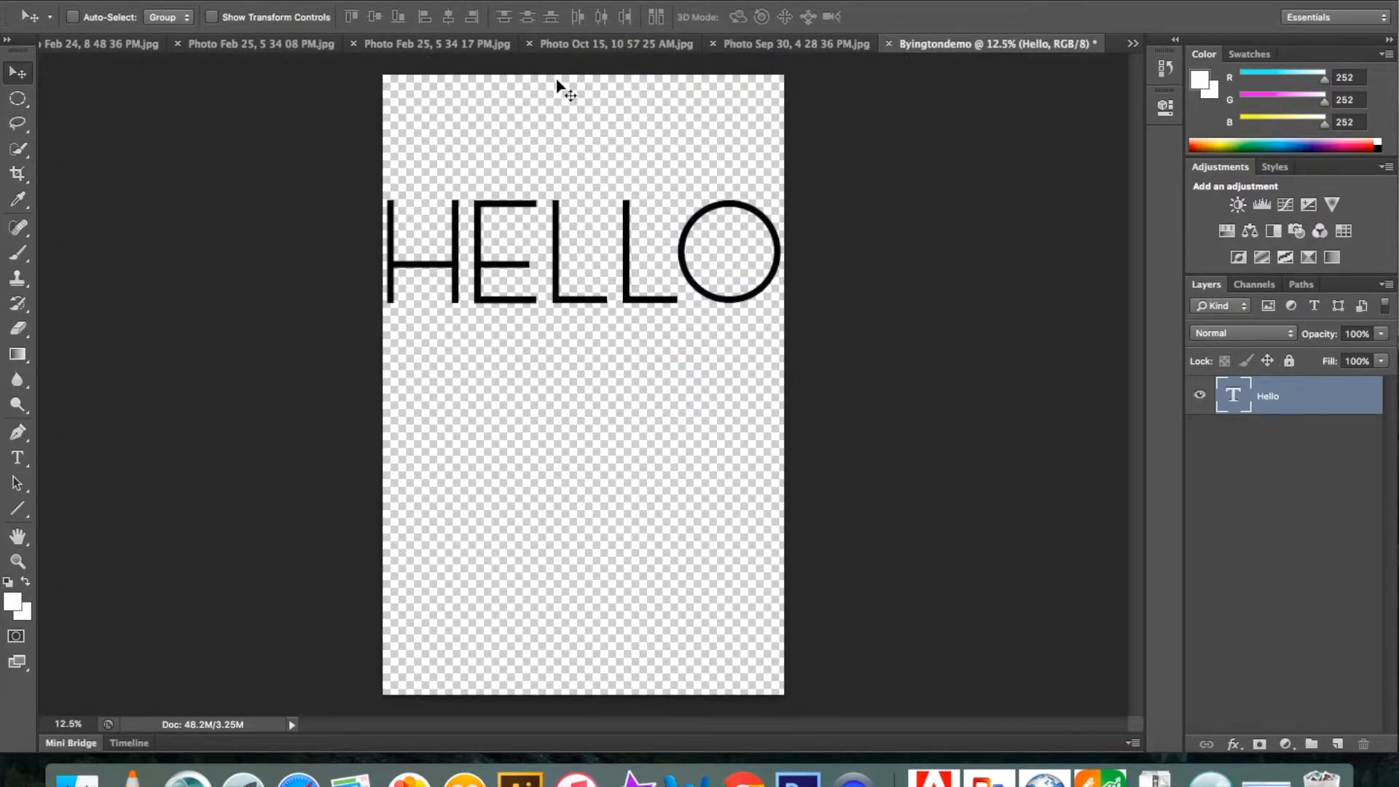
left_click(540, 0)
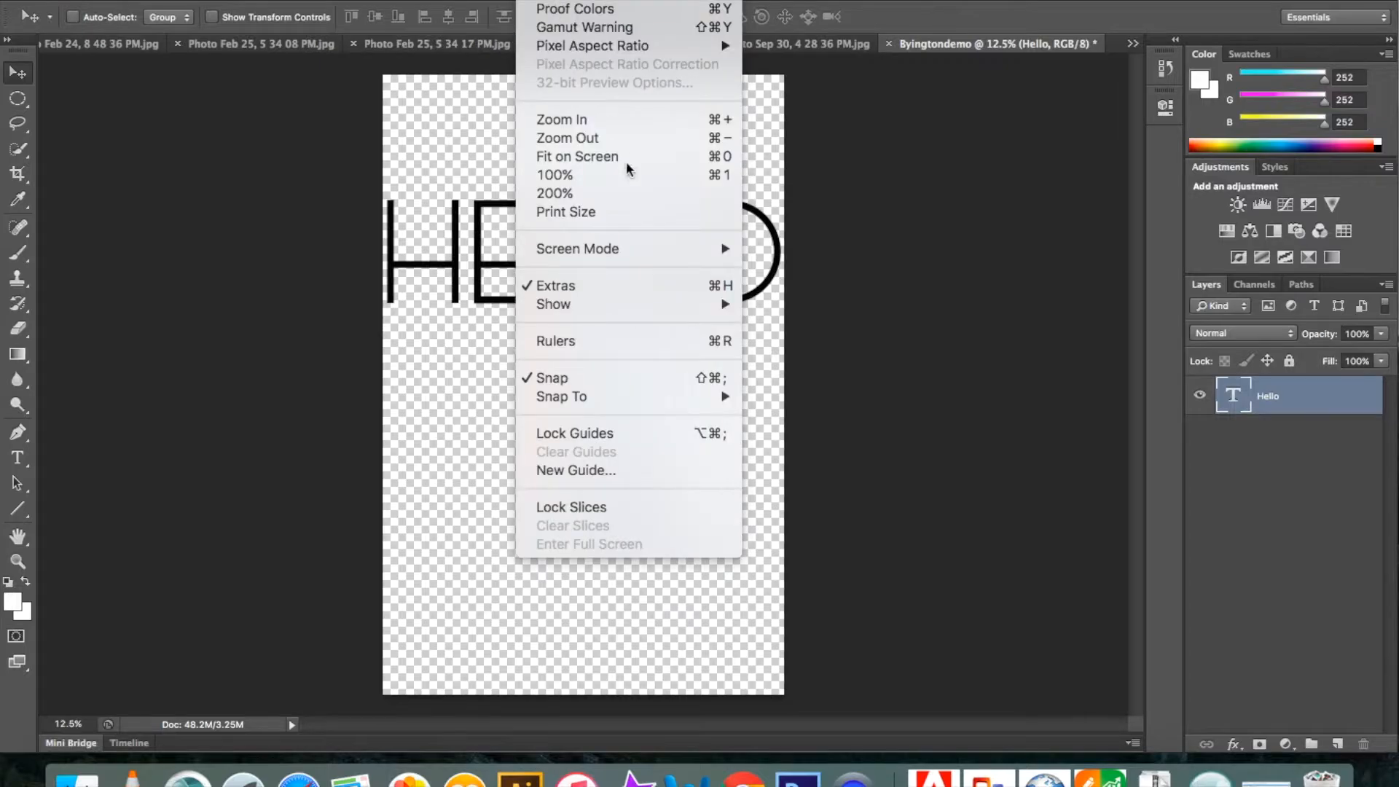
left_click(559, 341)
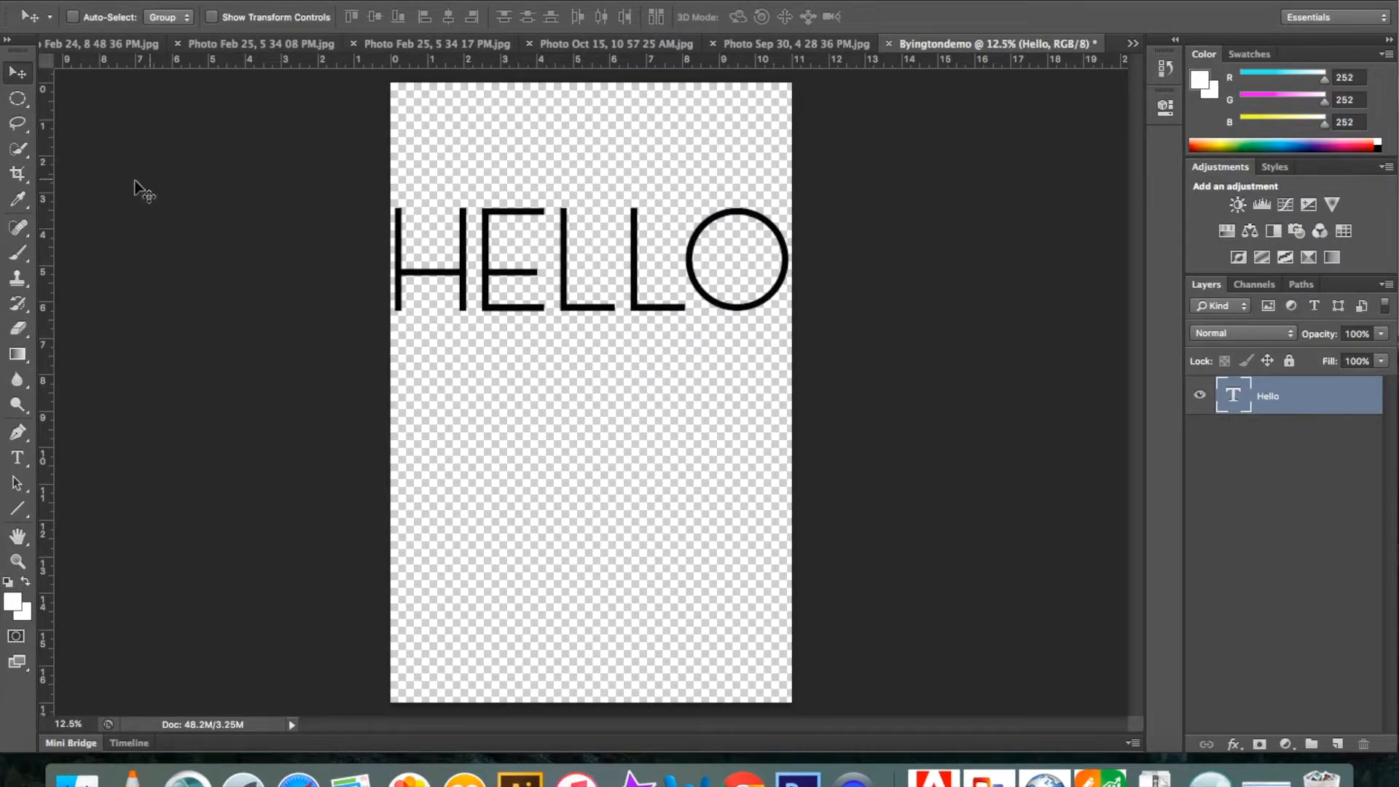
- Place a vertical guide at the page's center, about 5.5 inches, and remove the extra guide outside the page
left_click_drag(51, 186, 595, 112)
left_click_drag(45, 206, 179, 227)
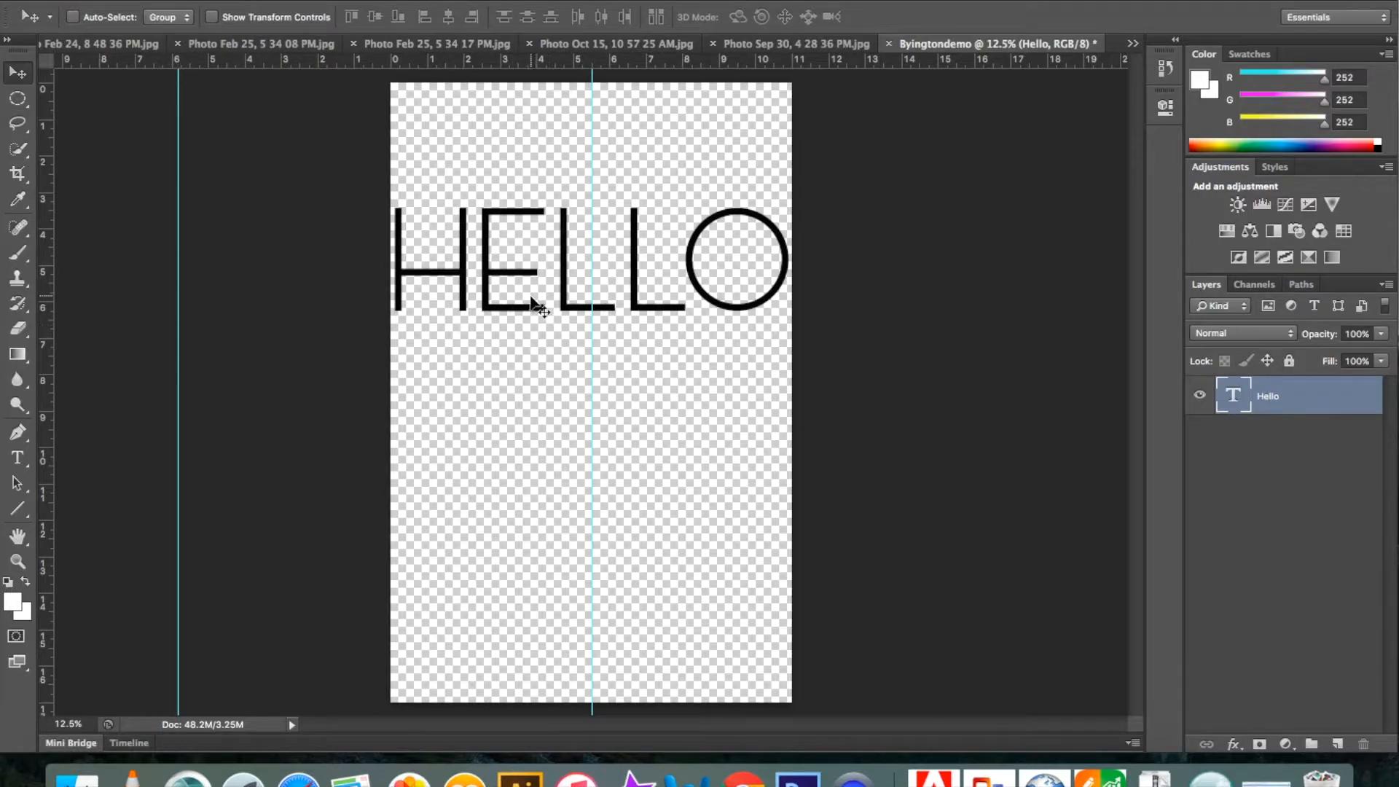
left_click_drag(177, 246, 10, 232)
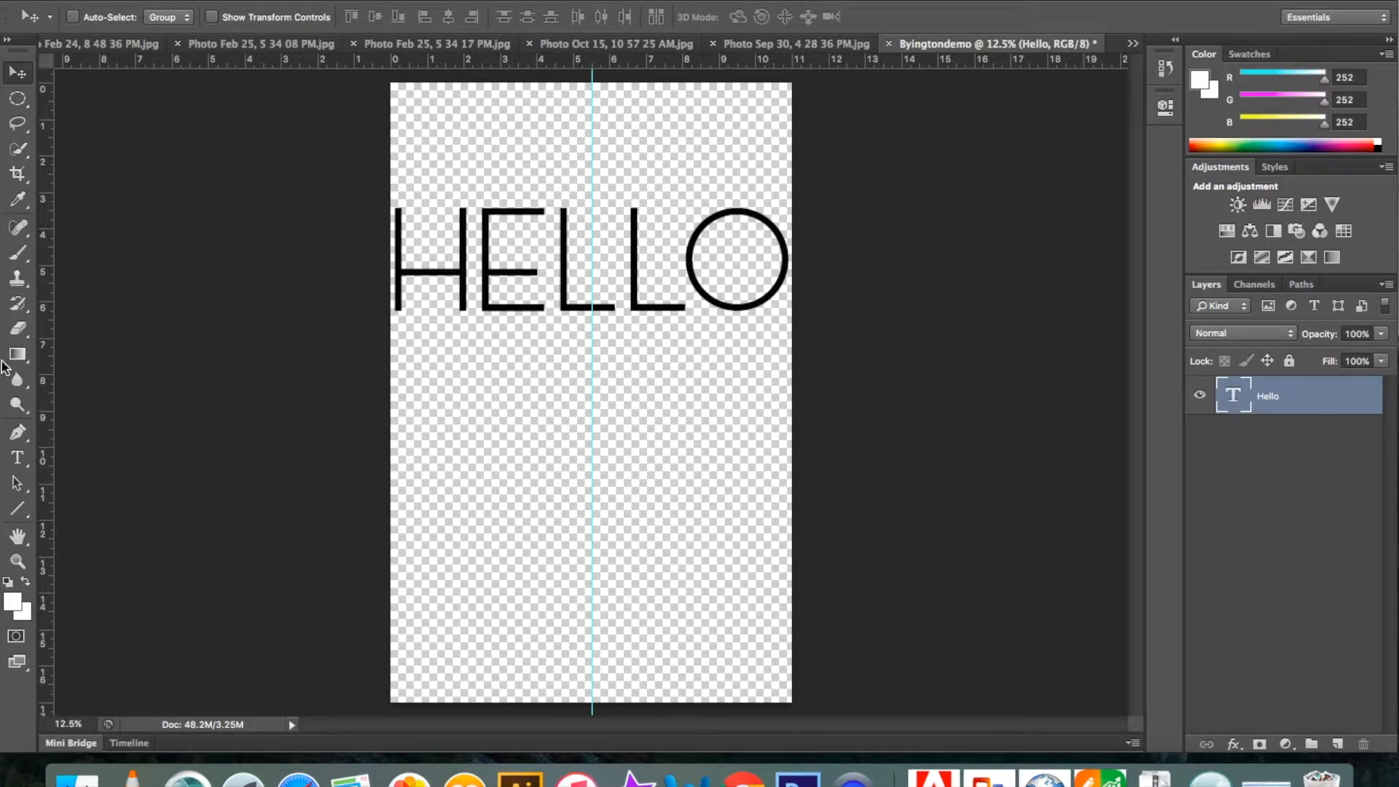
- Place a horizontal guide at the page's middle, about 8.5 inches, and center the "Hello" text vertically on it
left_click_drag(530, 274, 539, 182)
left_click_drag(644, 61, 611, 391)
left_click_drag(615, 209, 608, 440)
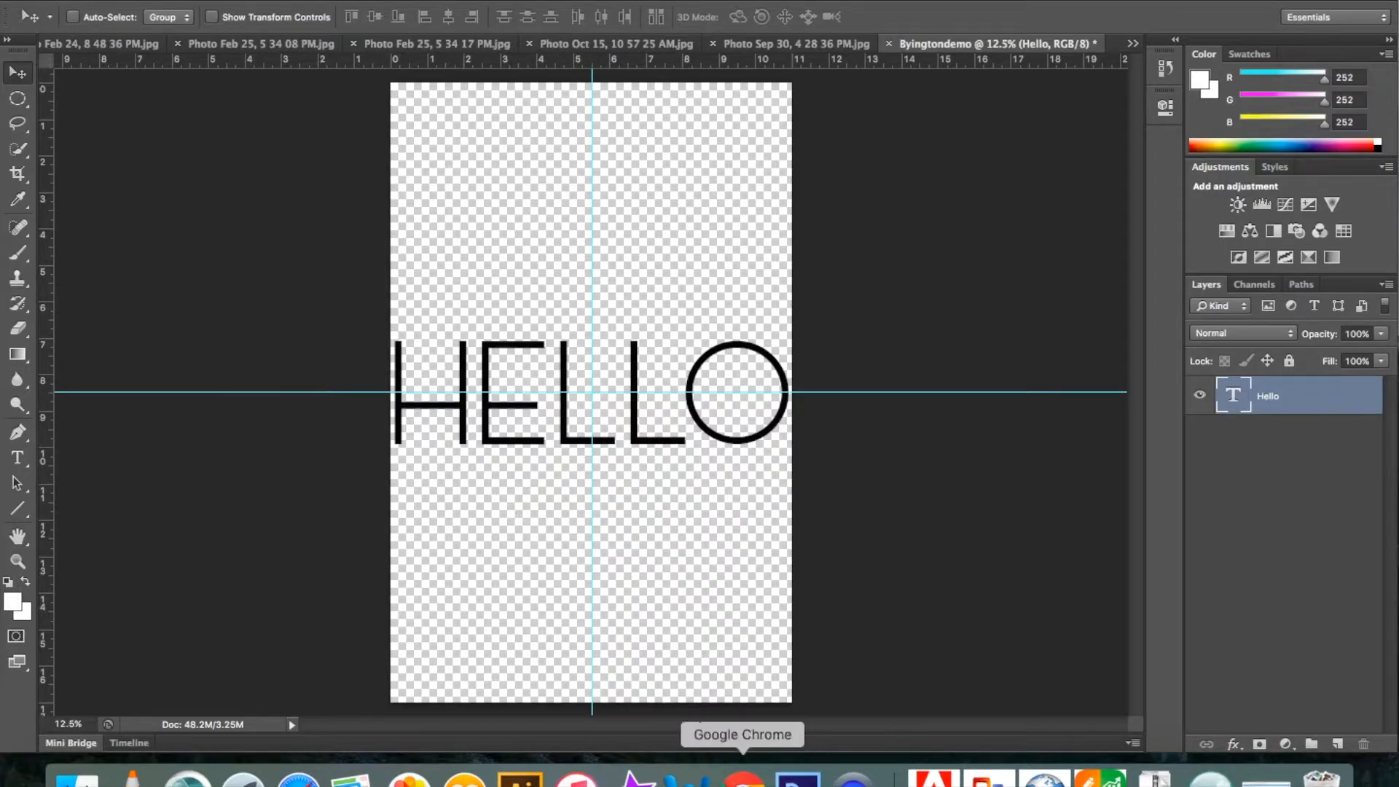
- Switch to Google Chrome and search for images of "kitten" in a new tab
left_click(743, 777)
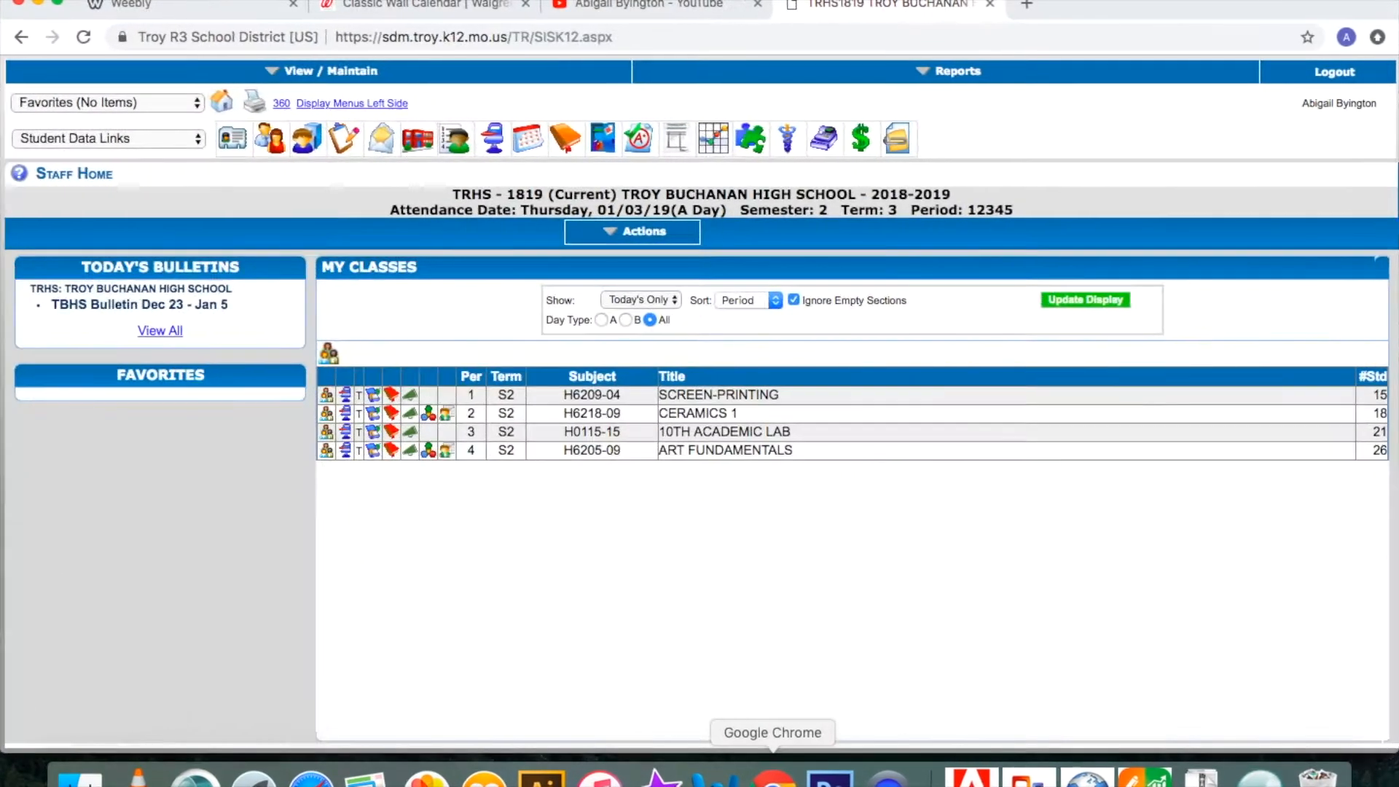
left_click(1028, 7)
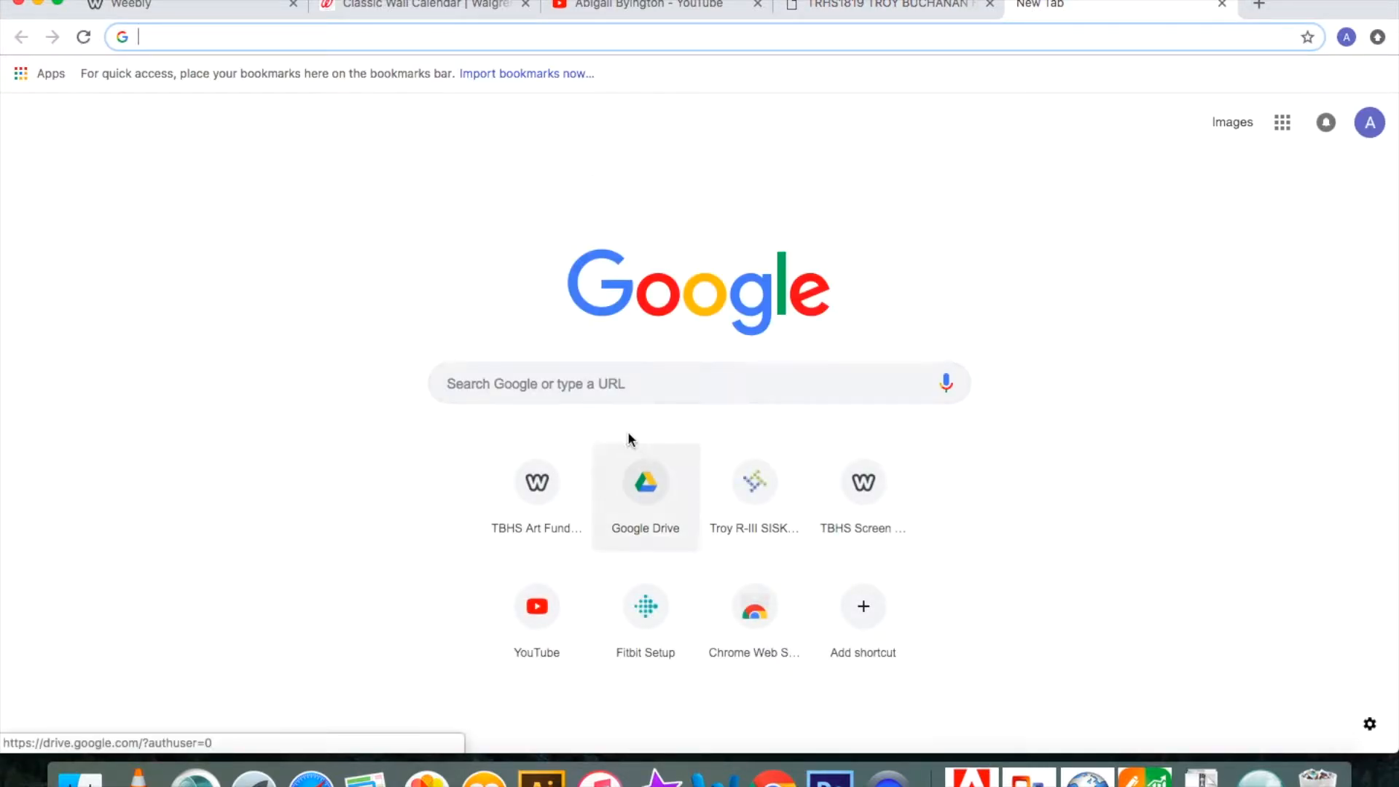
type("kitten")
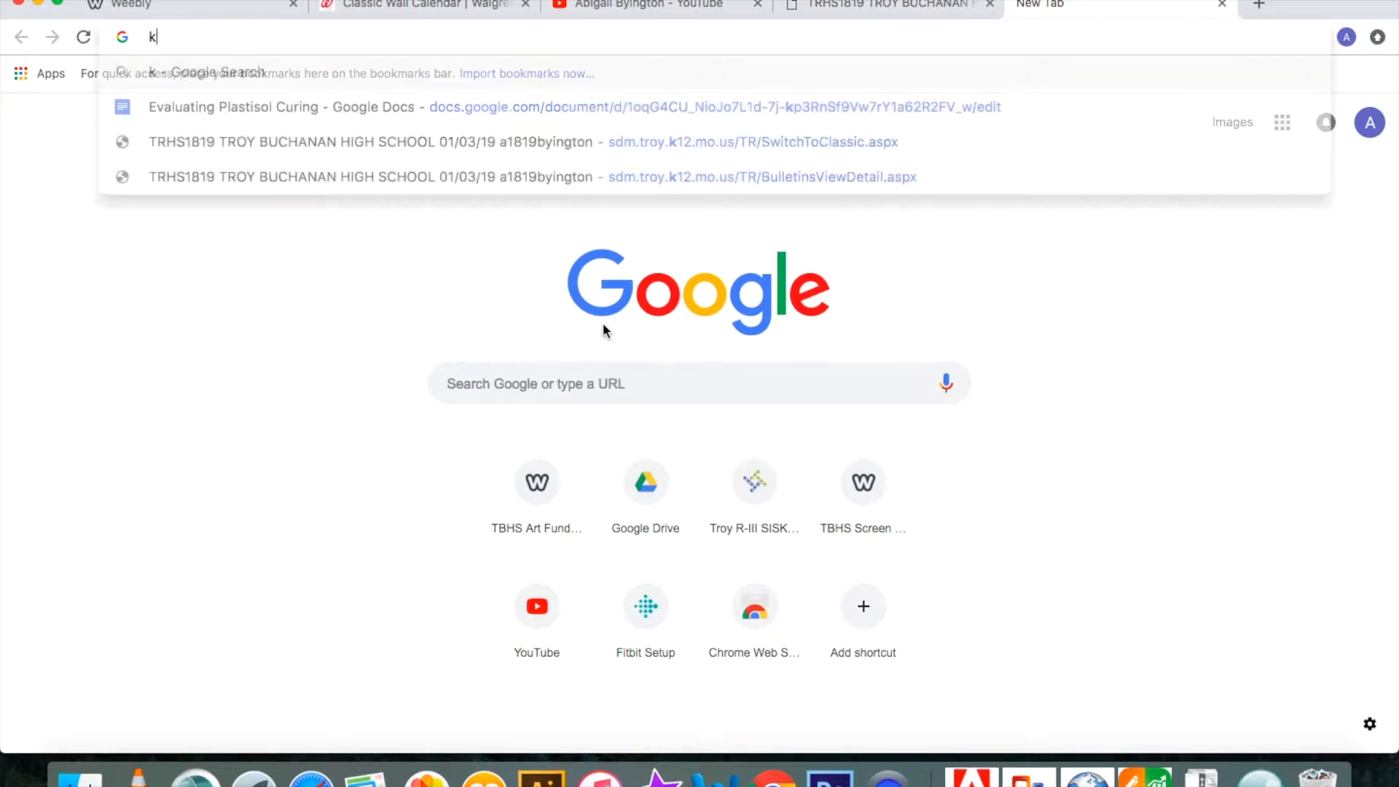
key("Return")
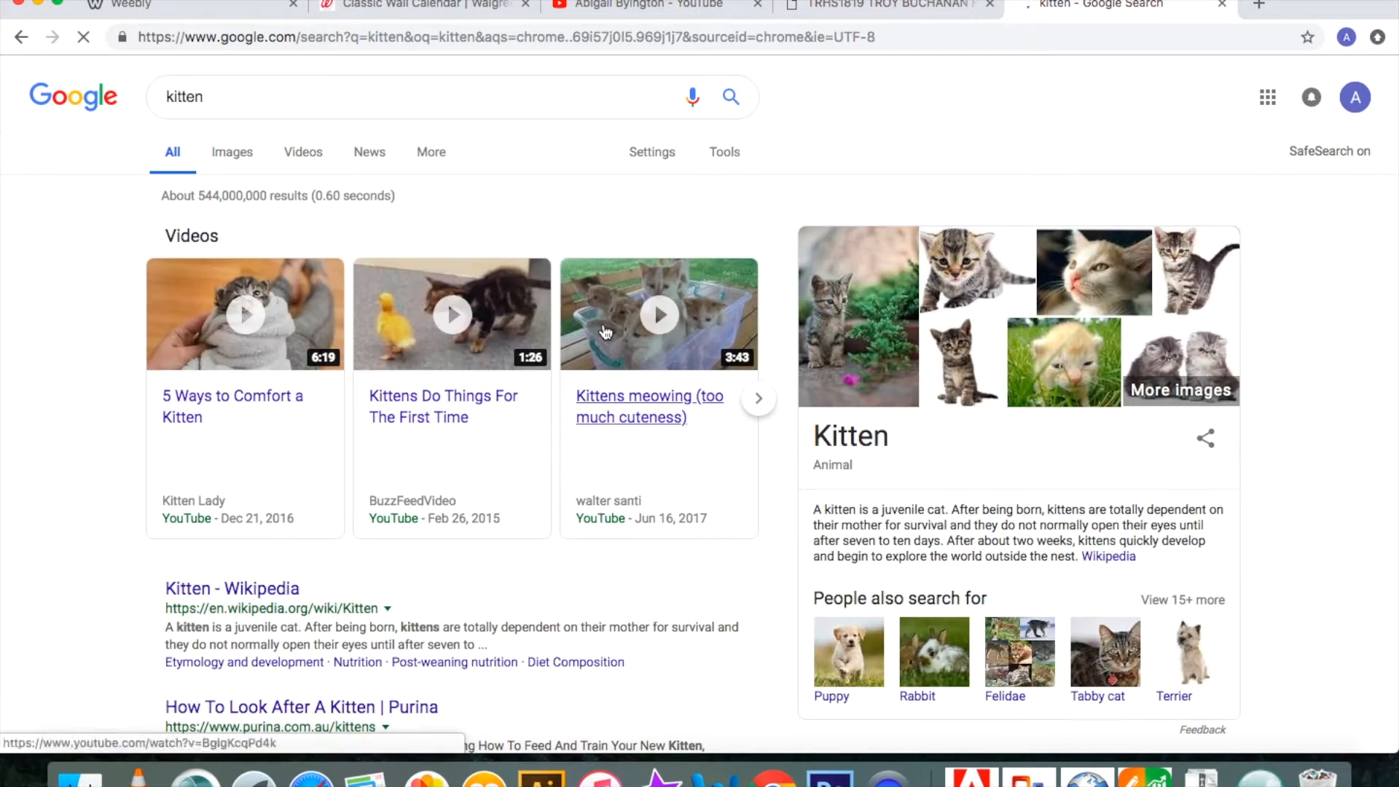
left_click(230, 152)
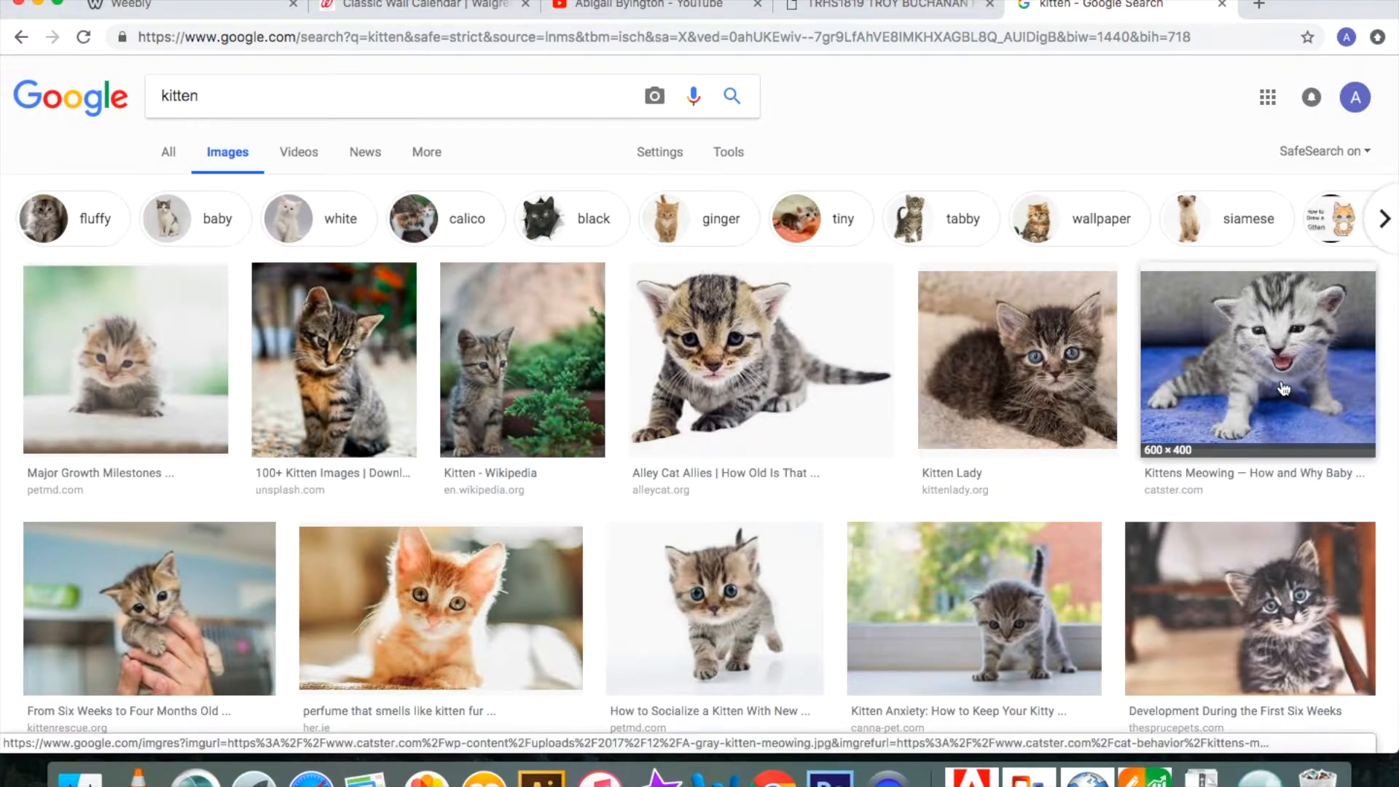
- Open the walking tabby kitten on a white background from the results and save it to the Desktop as a JPEG image
left_click(775, 648)
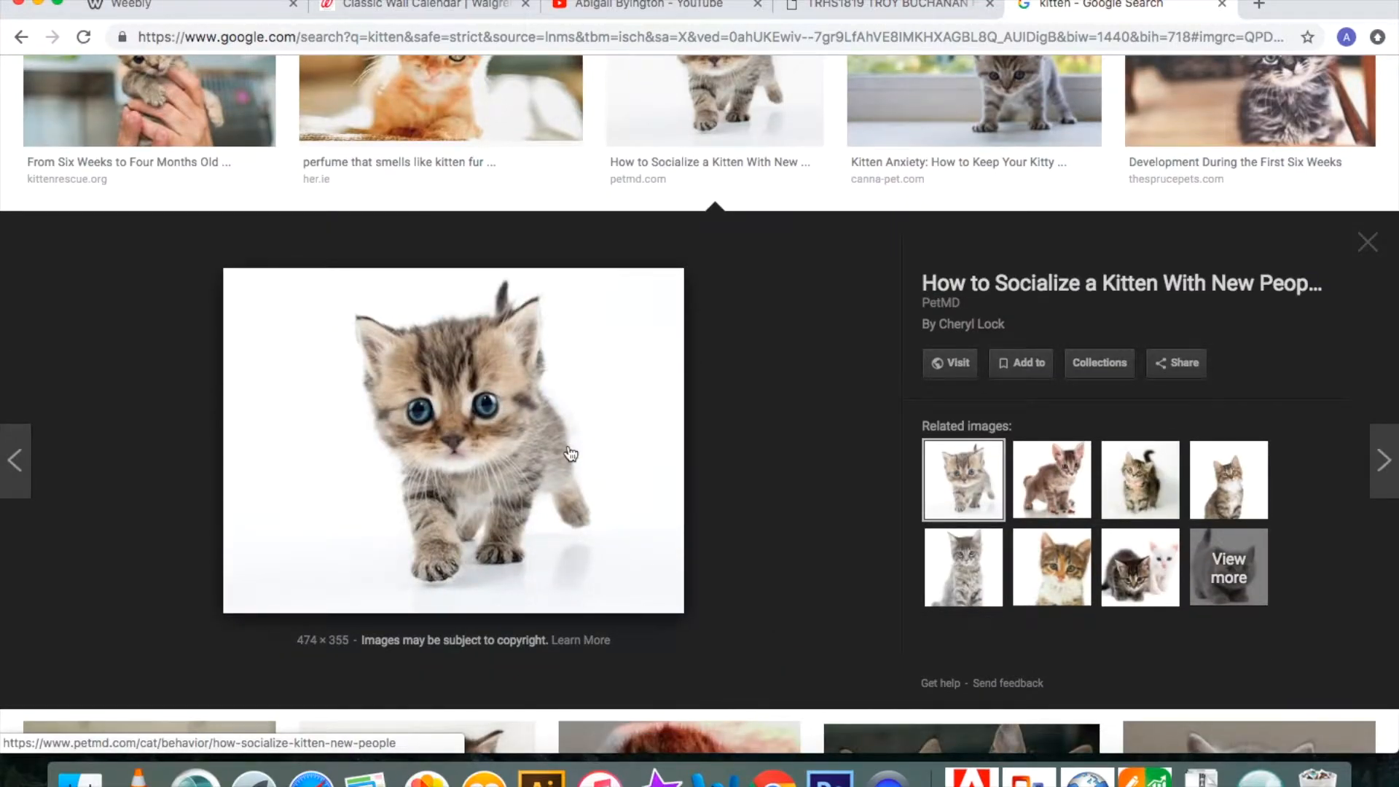
right_click(486, 342)
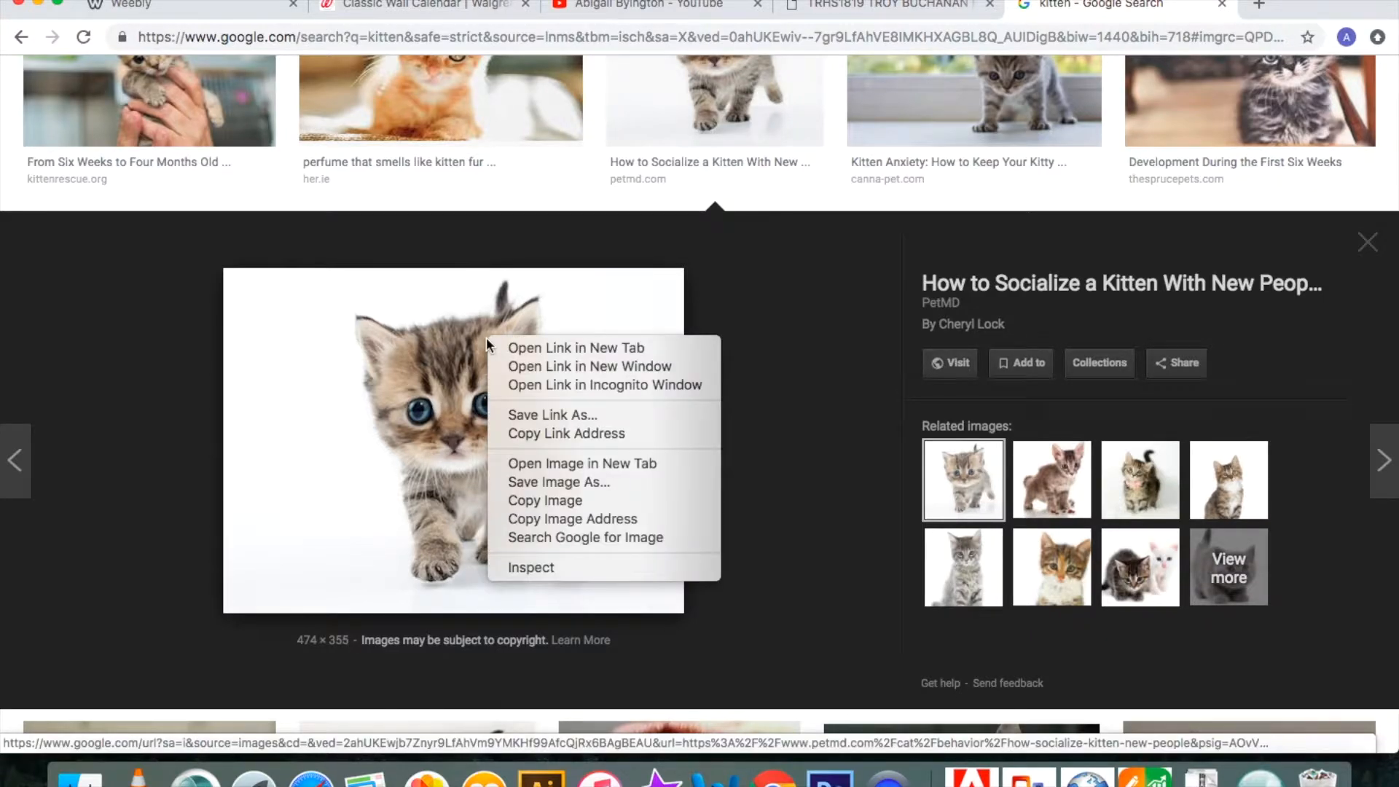
left_click(572, 483)
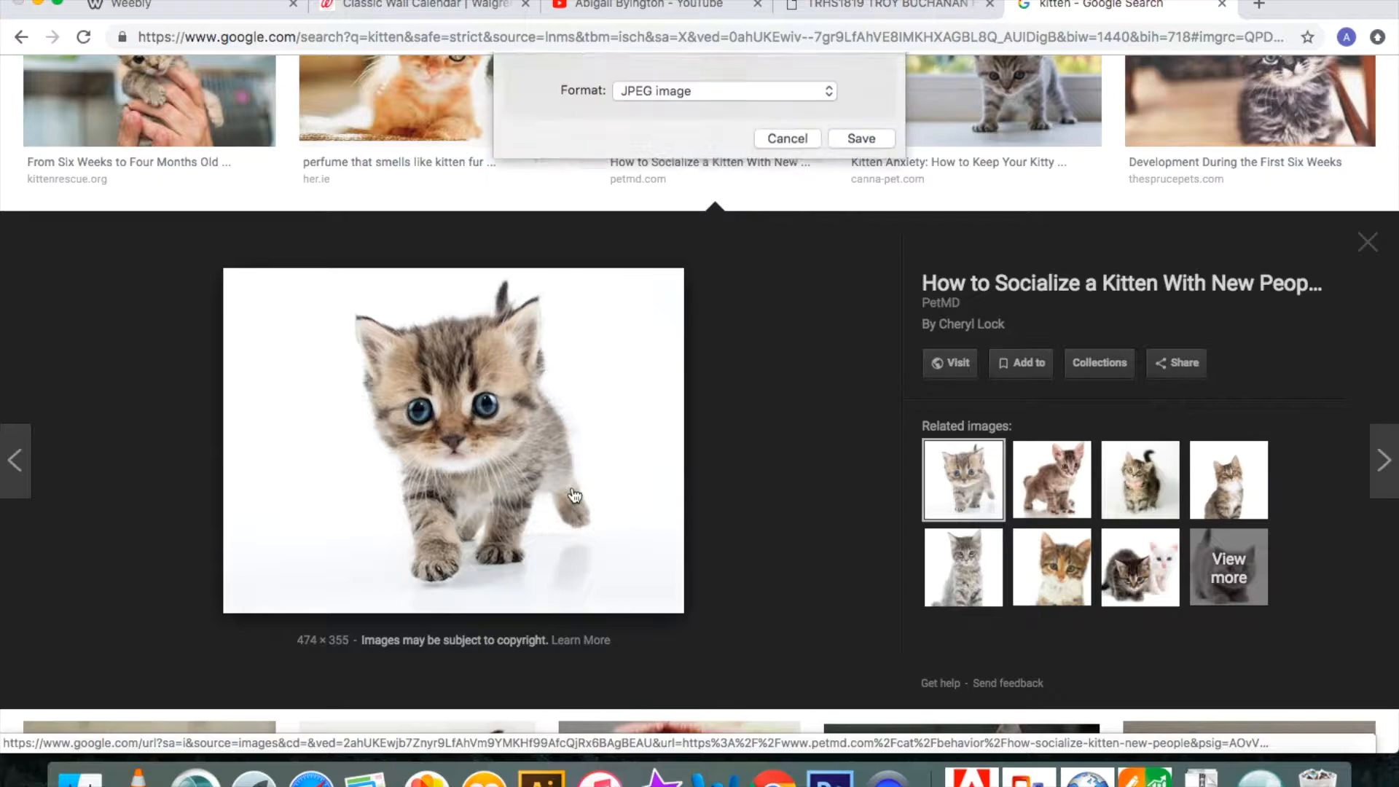
left_click(847, 248)
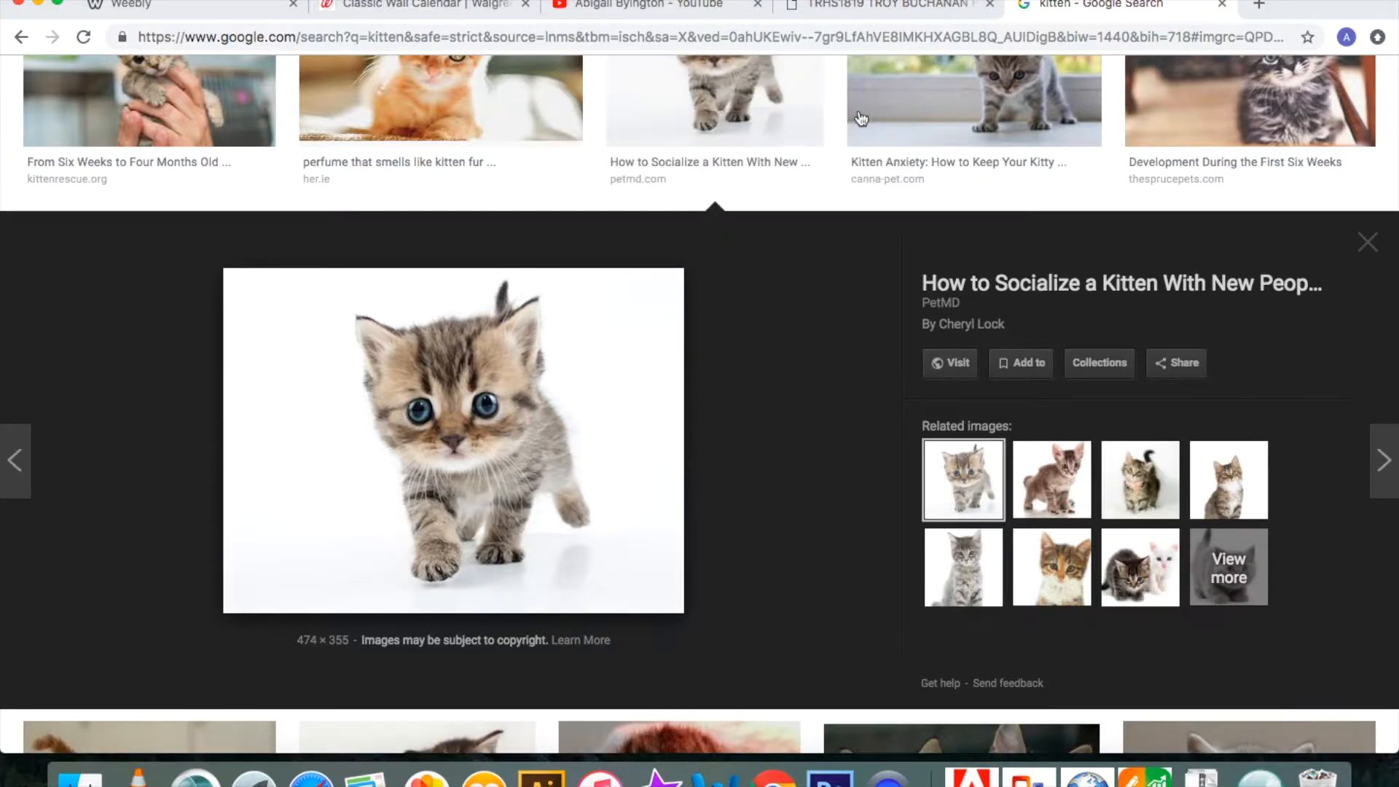
- Switch to Photoshop and open the downloaded small-kitten JPEG from the Desktop
left_click(831, 778)
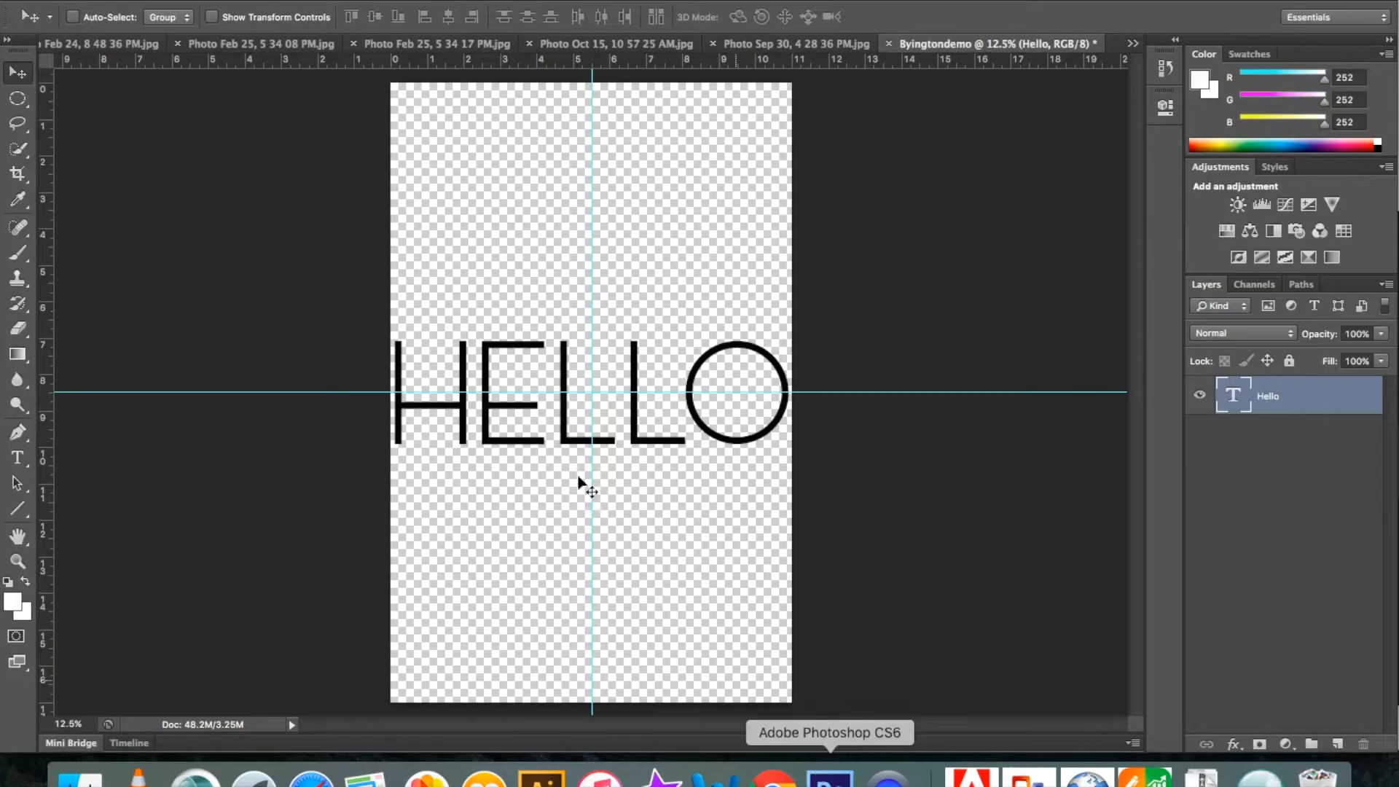
left_click(149, 0)
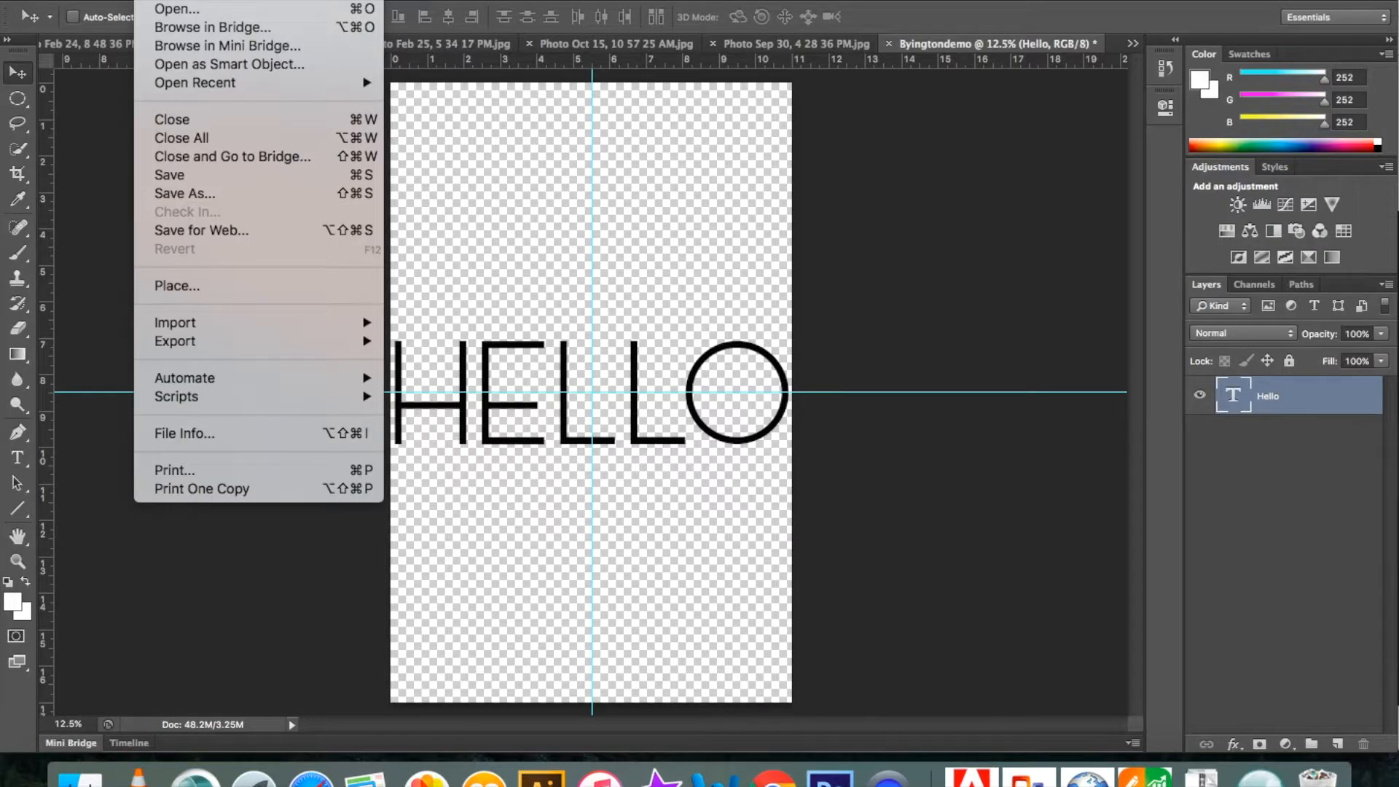
left_click(175, 9)
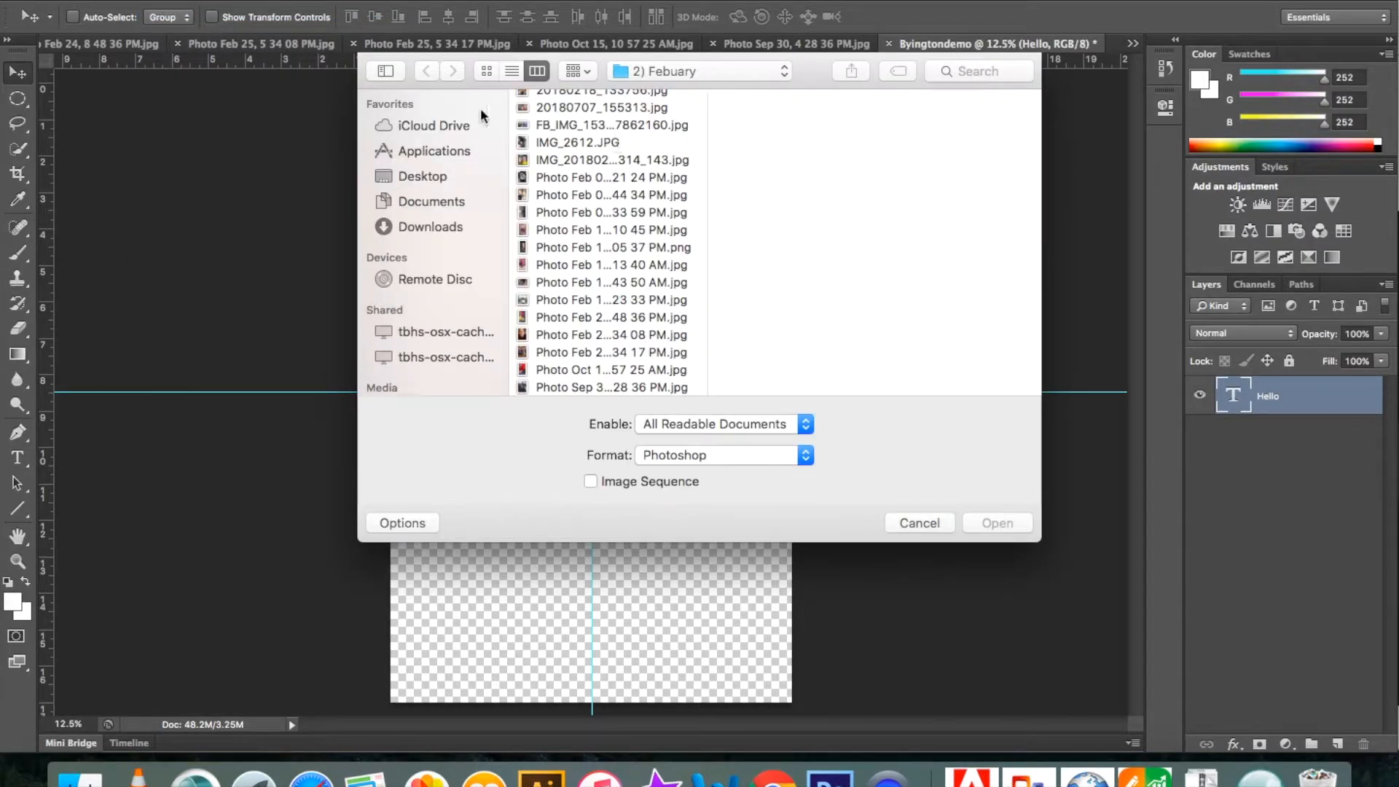
left_click(443, 177)
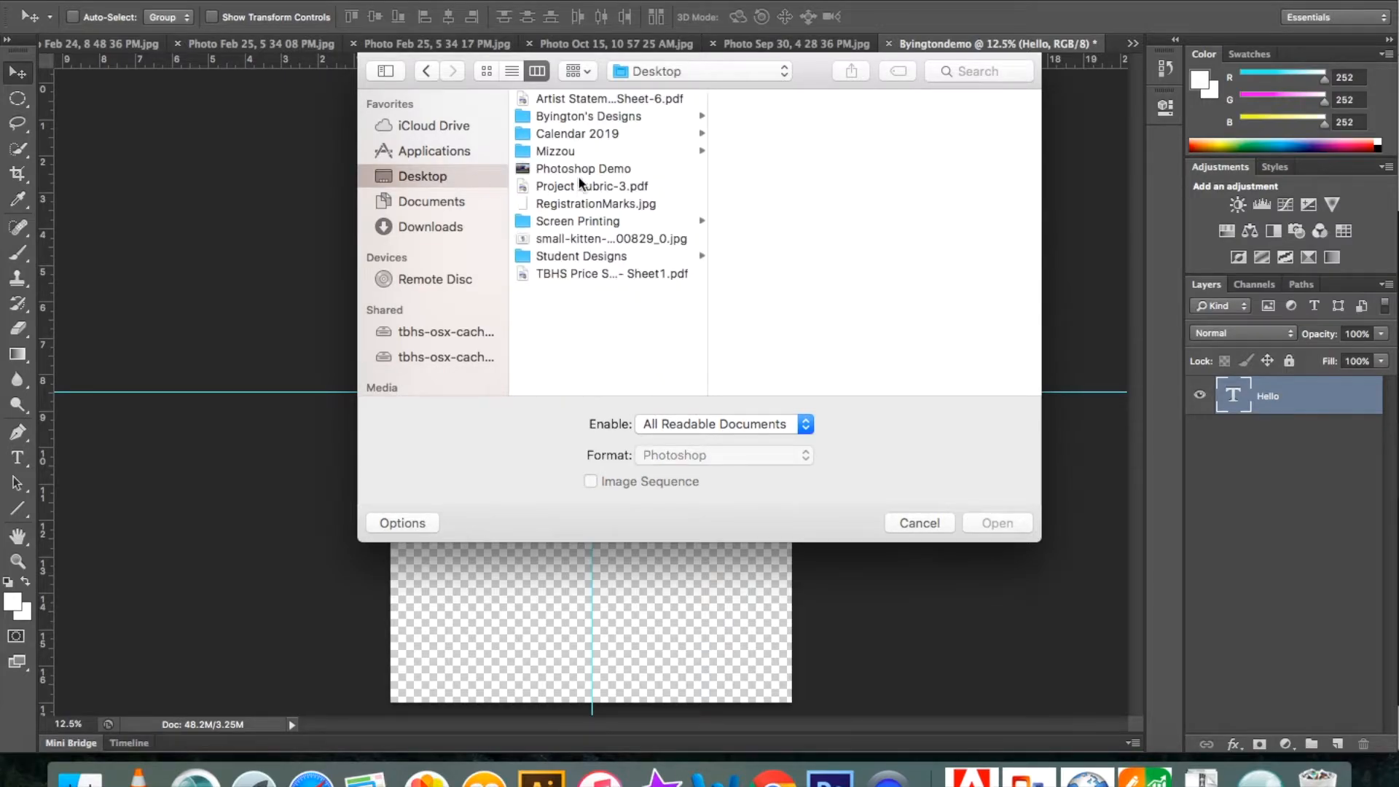
left_click(552, 239)
double_click(553, 239)
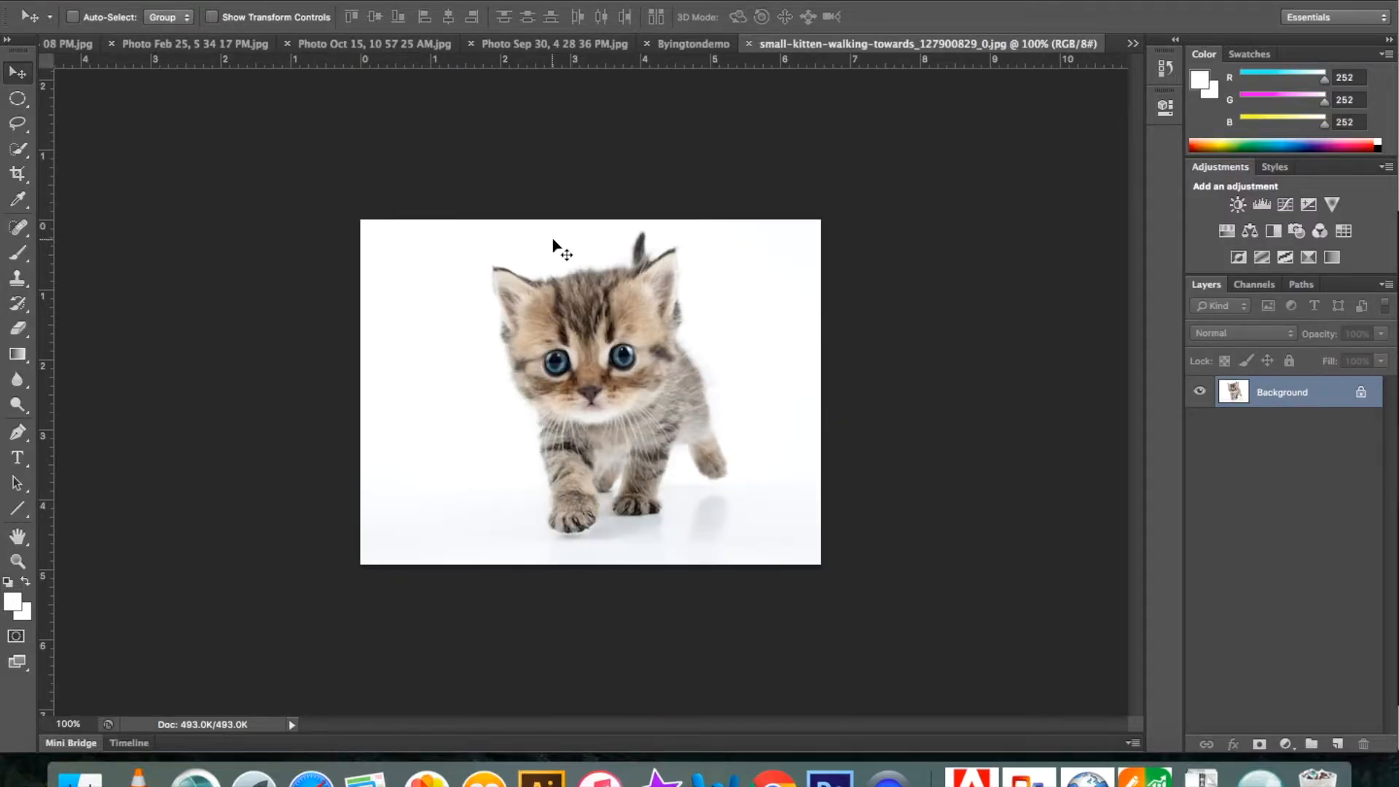
- Apply a Threshold adjustment with level 178 to the kitten photo
left_click(290, 1)
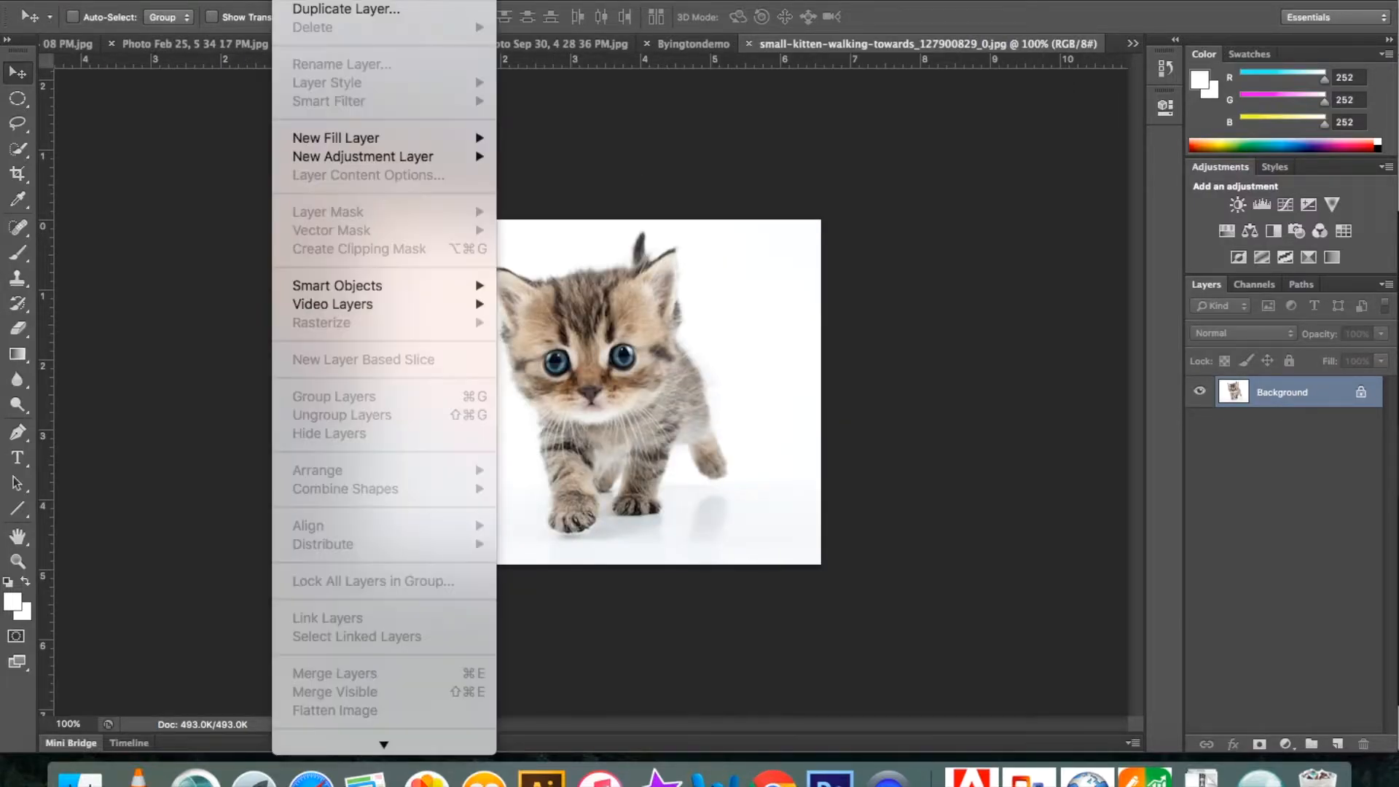
mouse_move(244, 1)
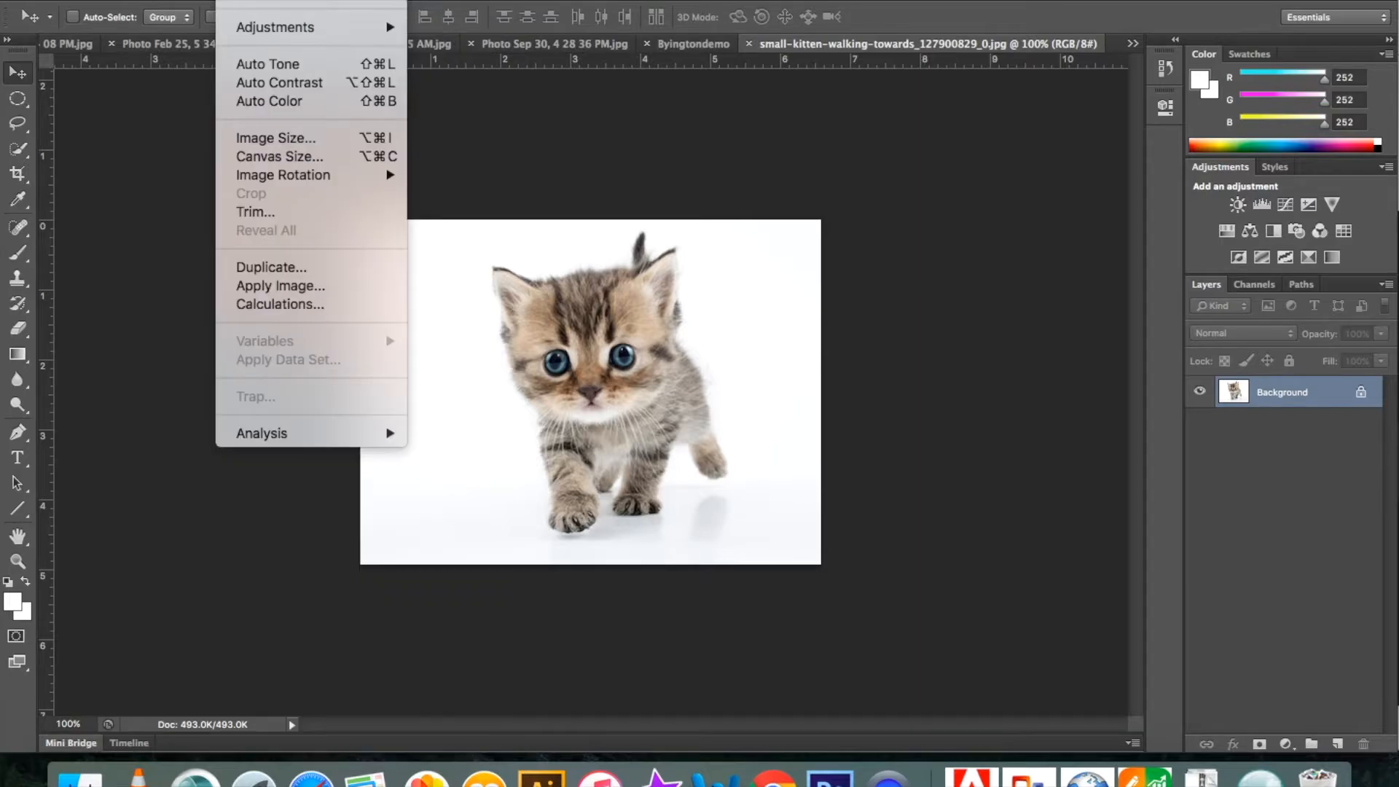
mouse_move(328, 27)
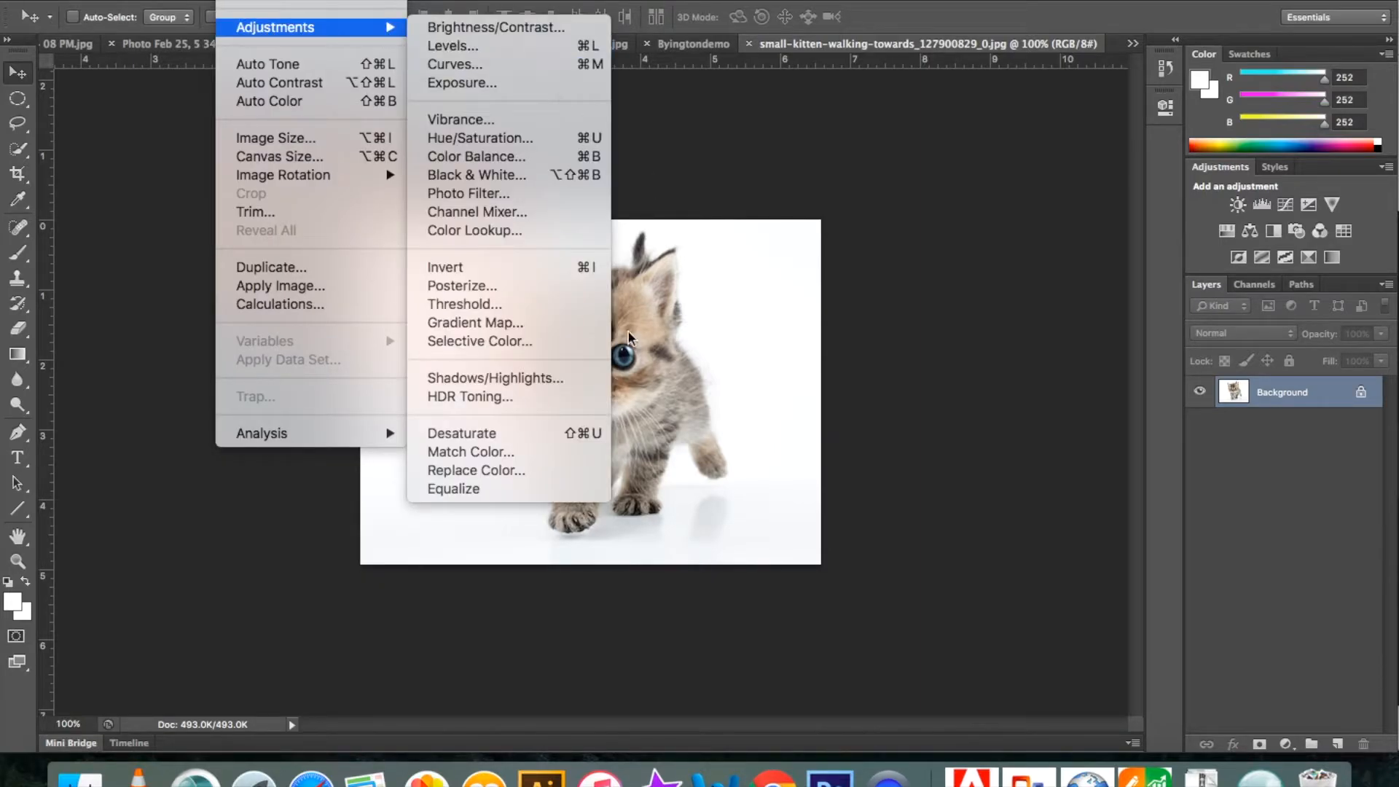
left_click(562, 303)
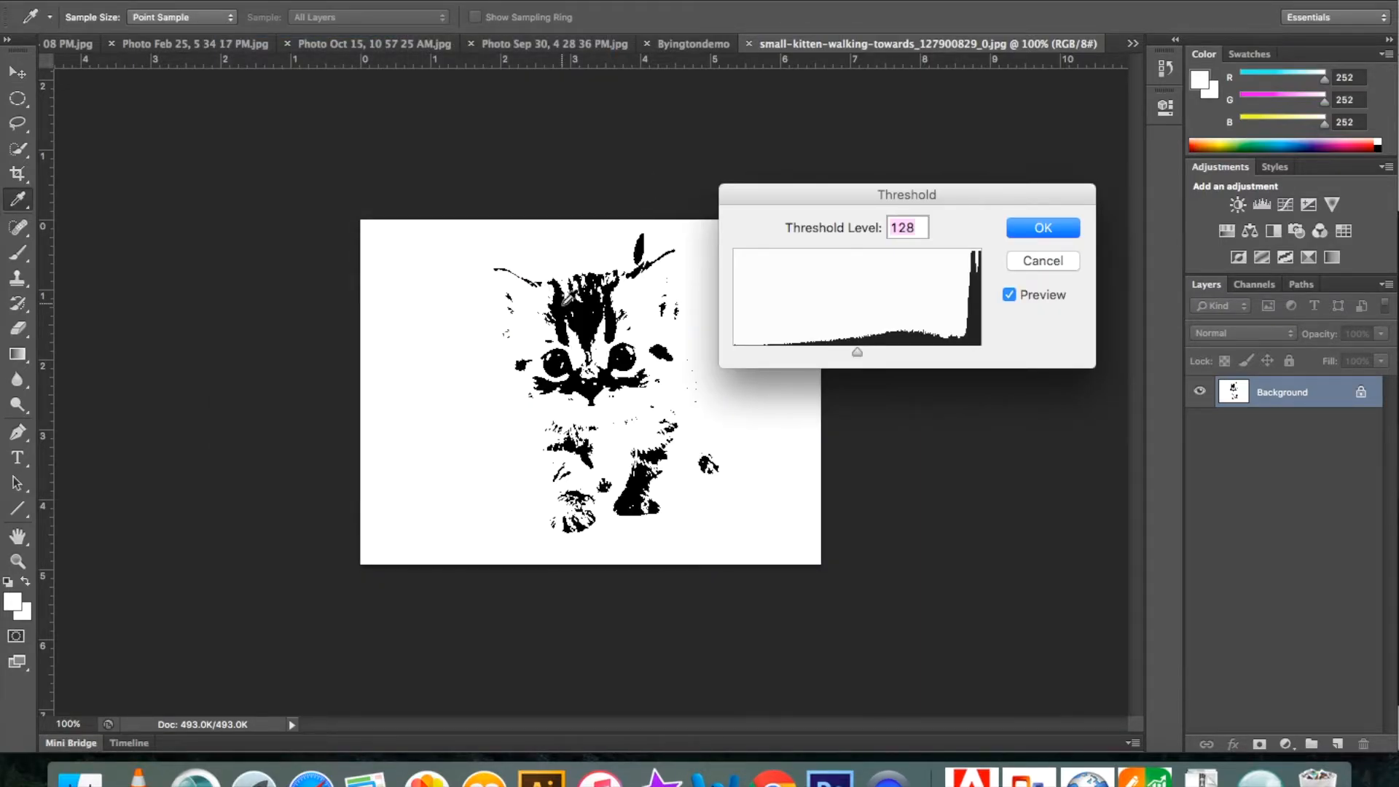
left_click_drag(819, 193, 977, 191)
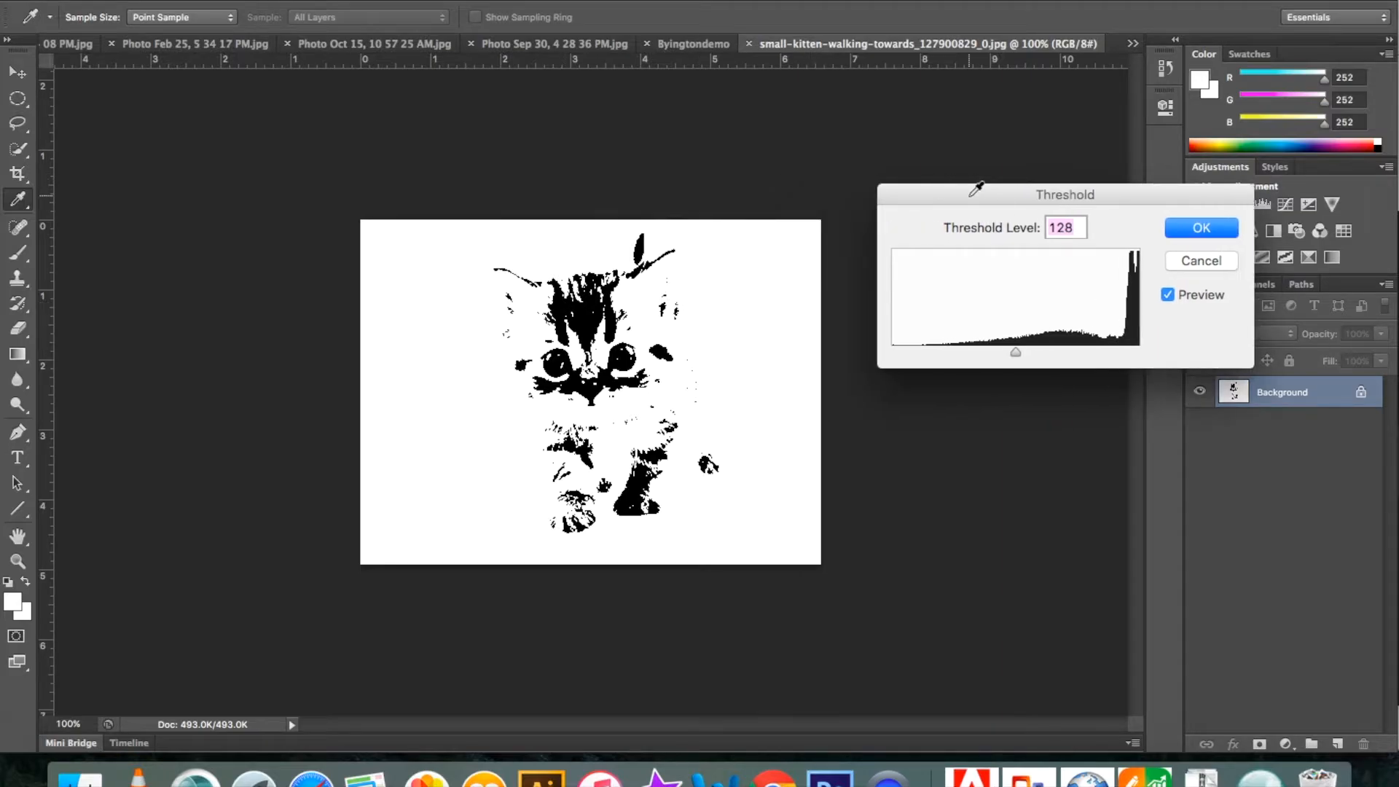
left_click_drag(1016, 352, 1066, 356)
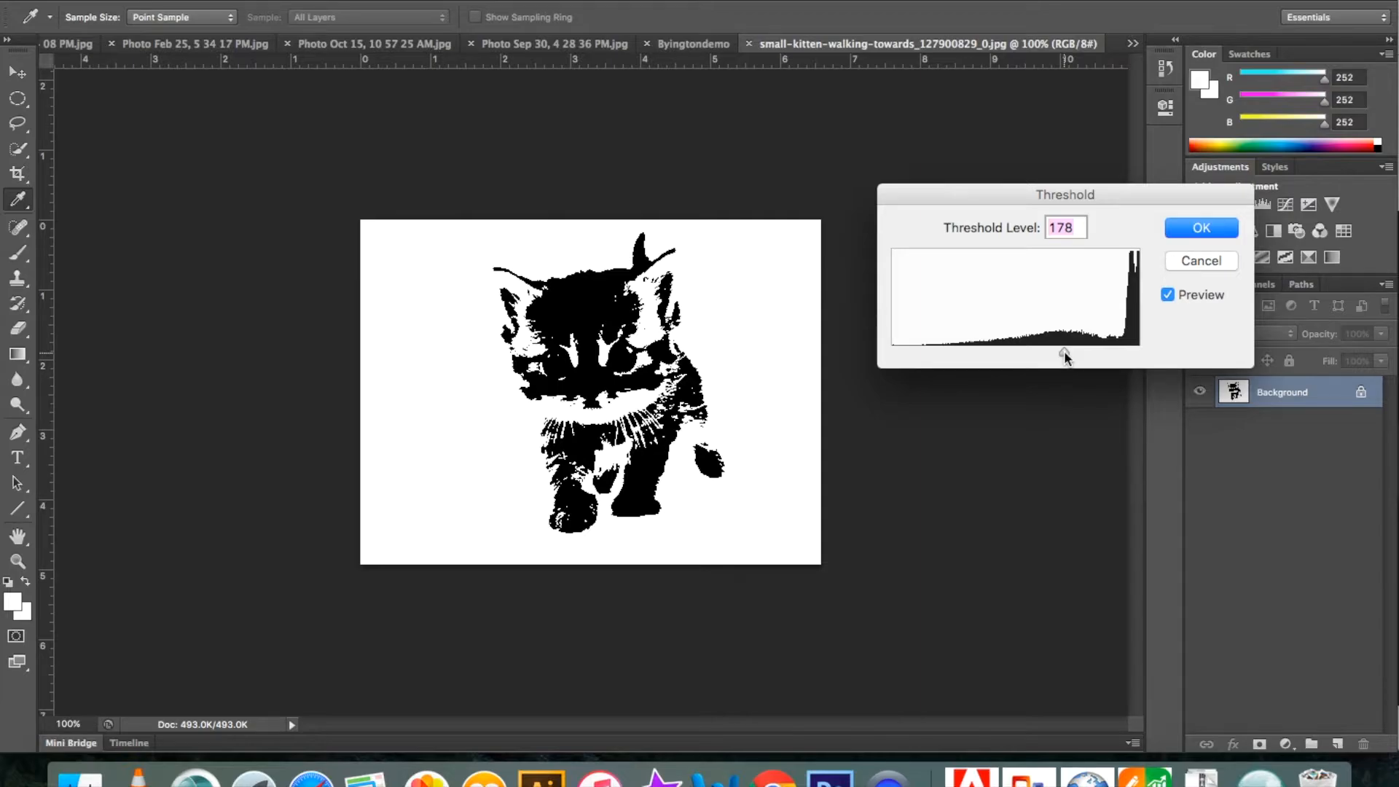
left_click(1211, 227)
key("v")
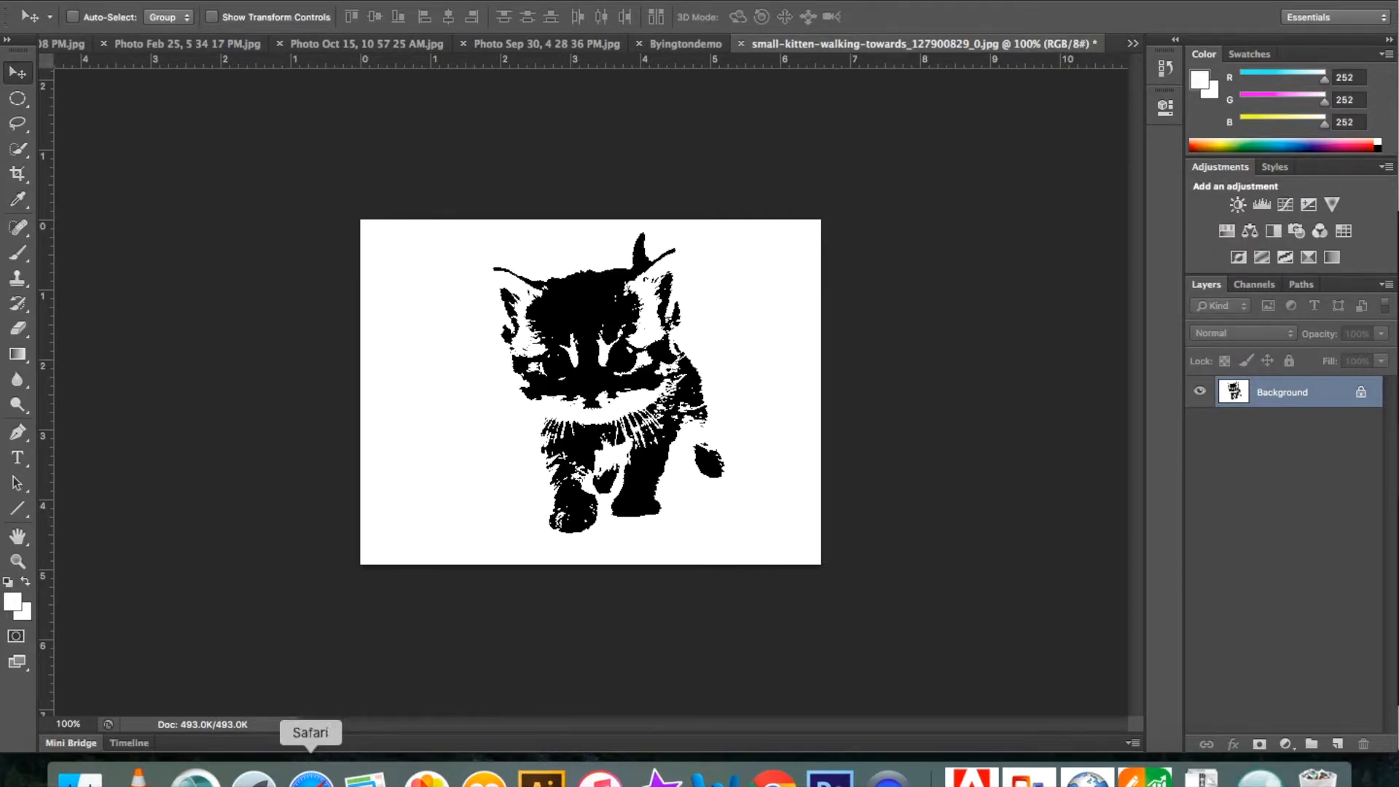
- Switch to Google Chrome, search images for "kitten clip art" and narrow the results to silhouettes
left_click(775, 779)
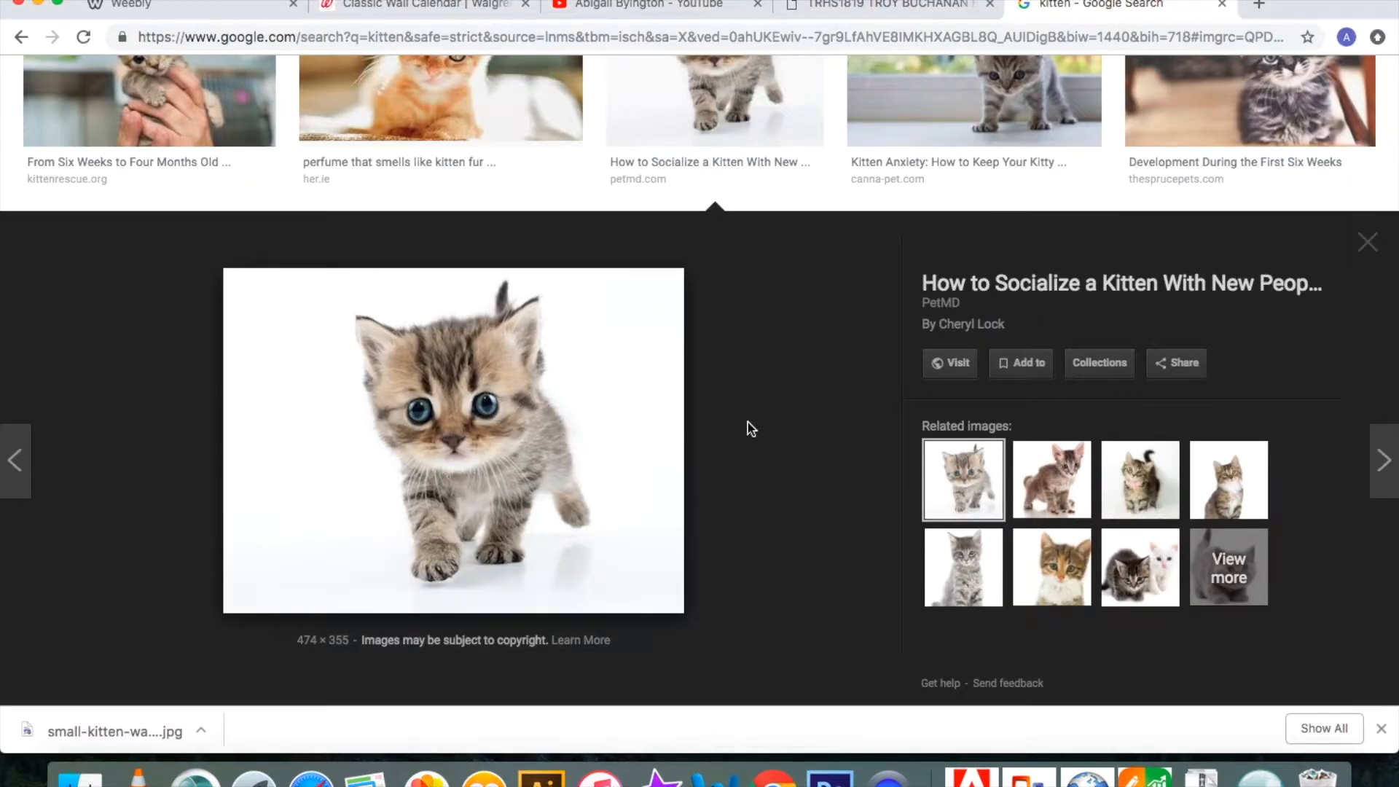
scroll(601, 243, "up", 10)
left_click(256, 102)
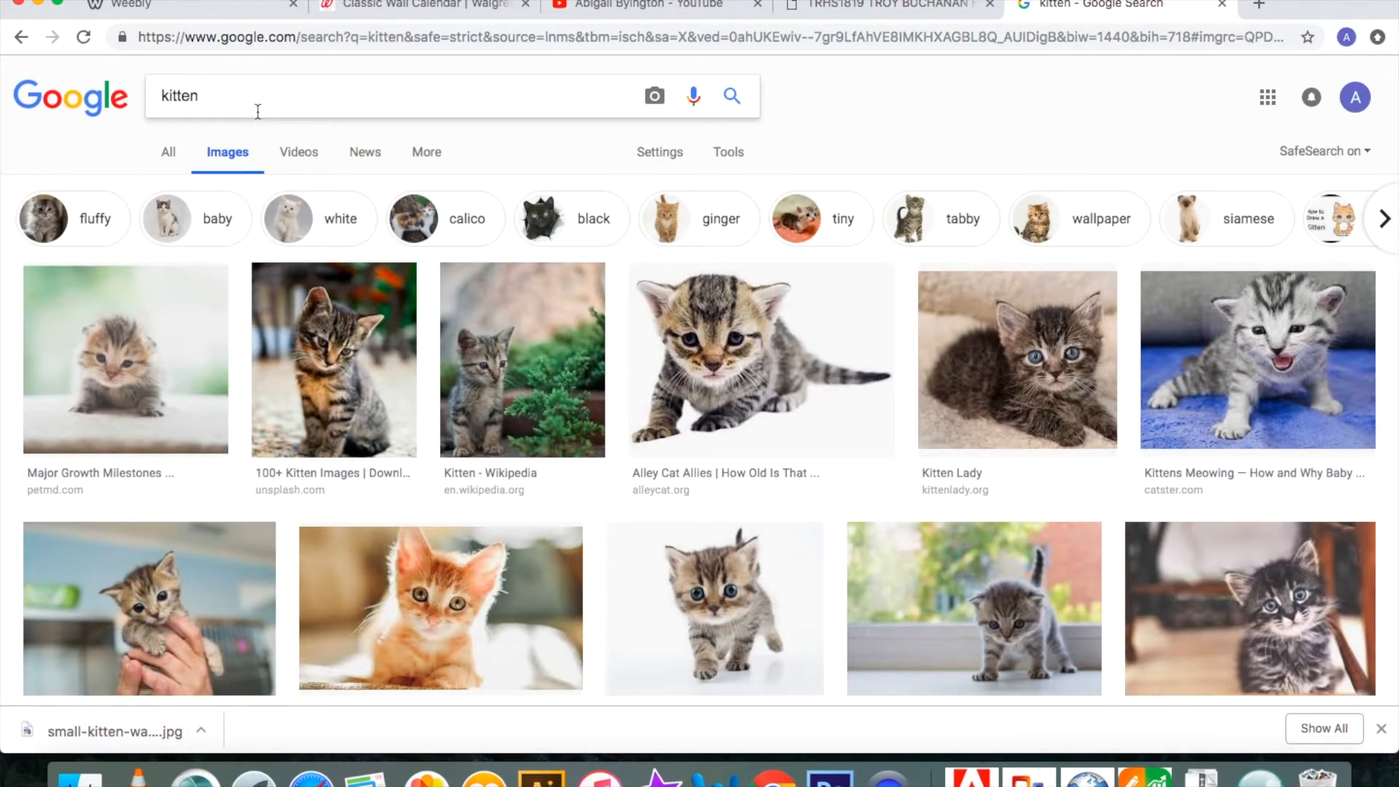
type("clip art")
key("Return")
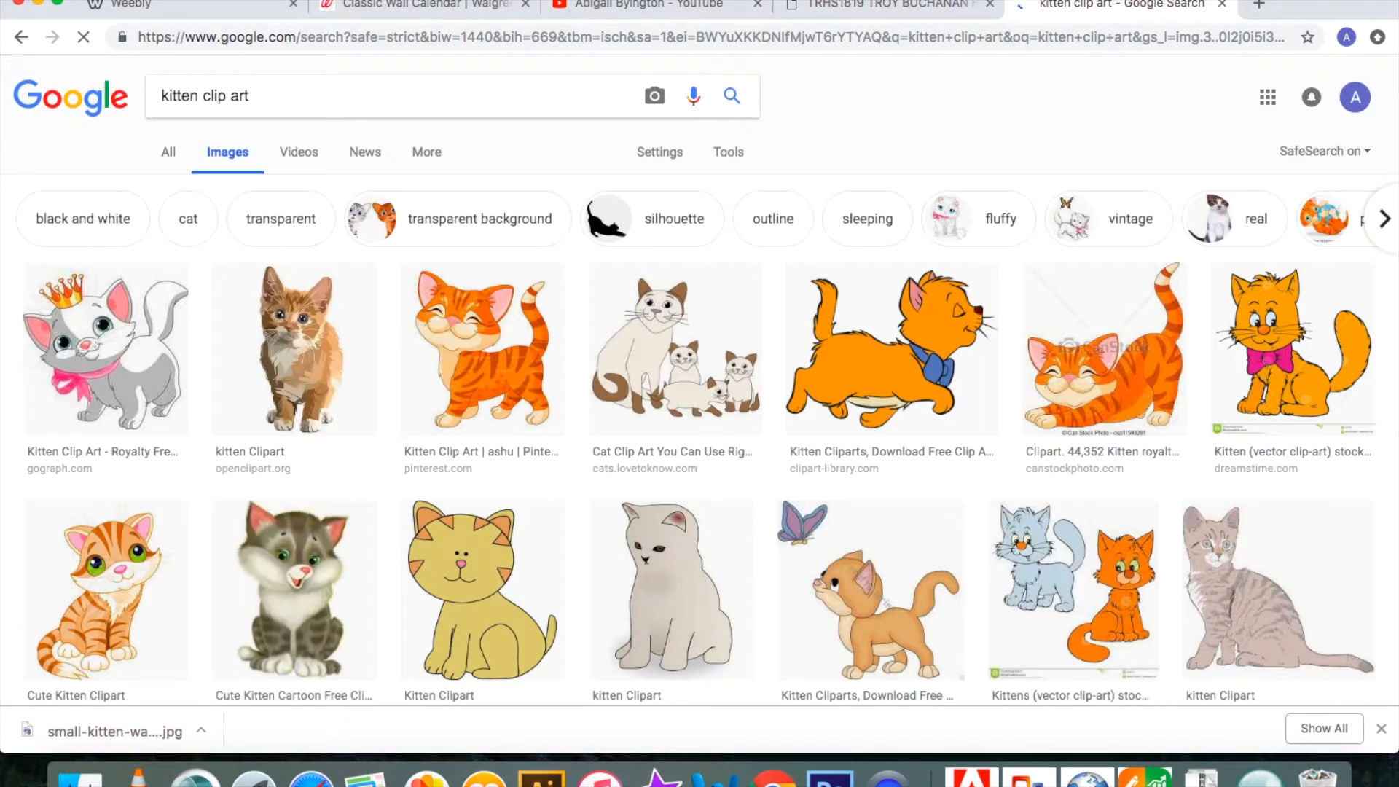
left_click(267, 105)
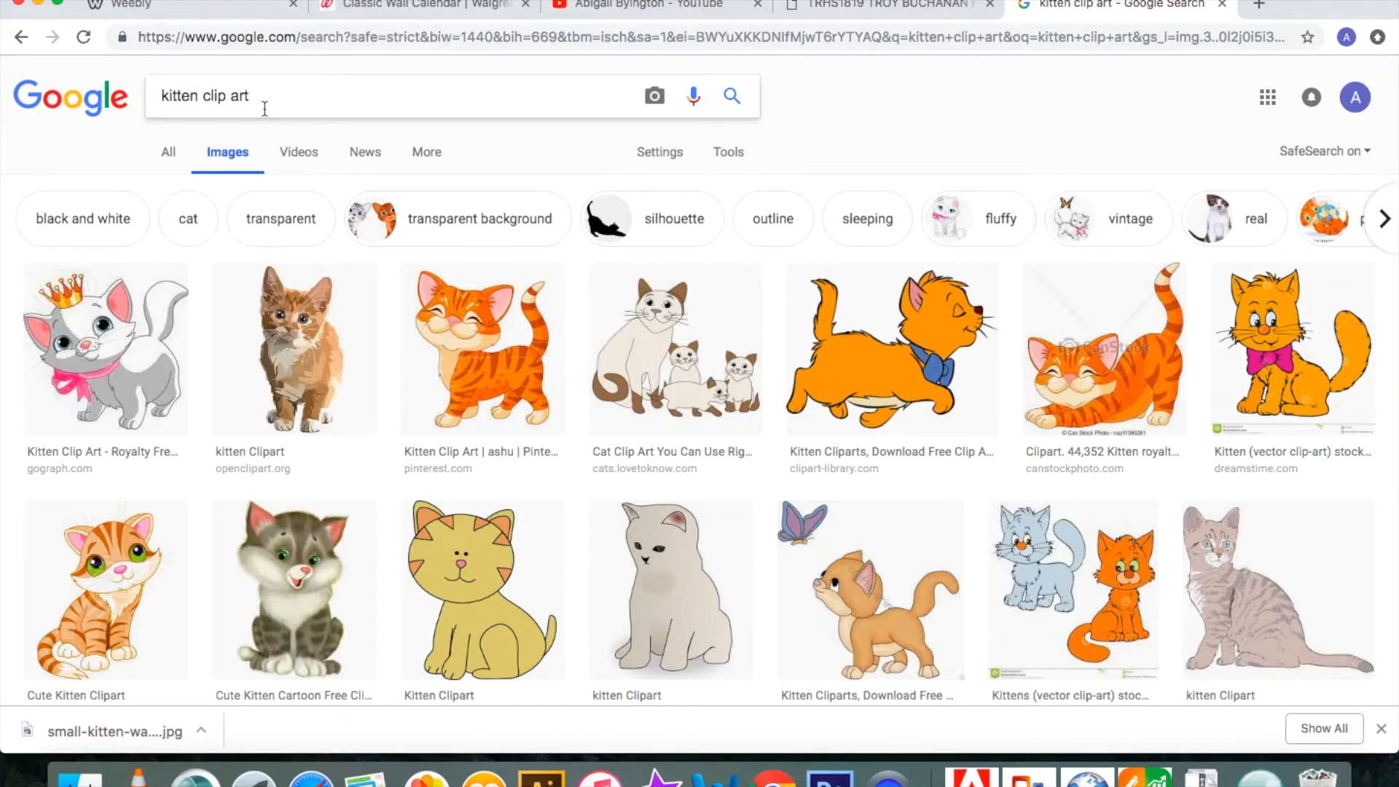
left_click(603, 232)
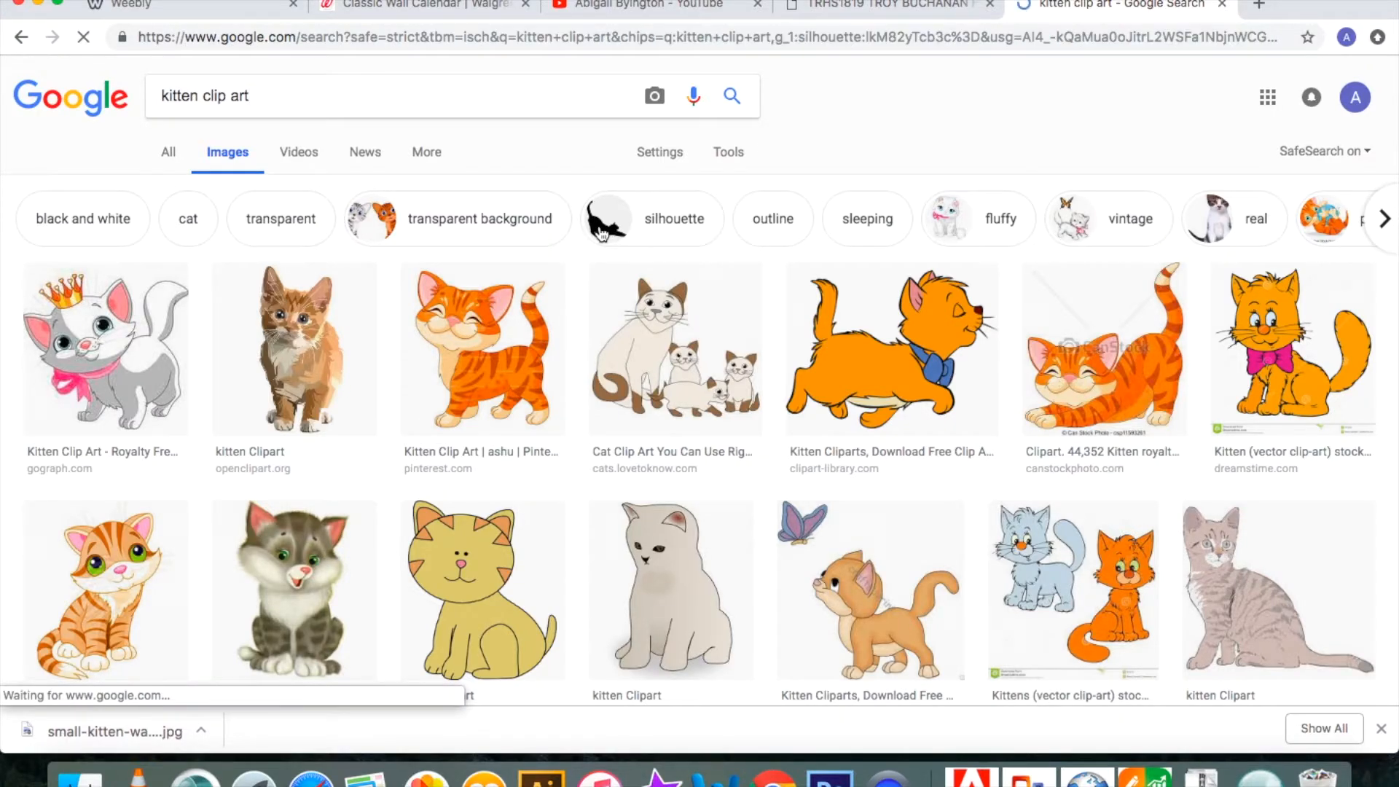
- Change the image search to "kitten black and white"
left_click(342, 106)
key("BackSpace")
key("BackSpace")
key("BackSpace")
key("BackSpace")
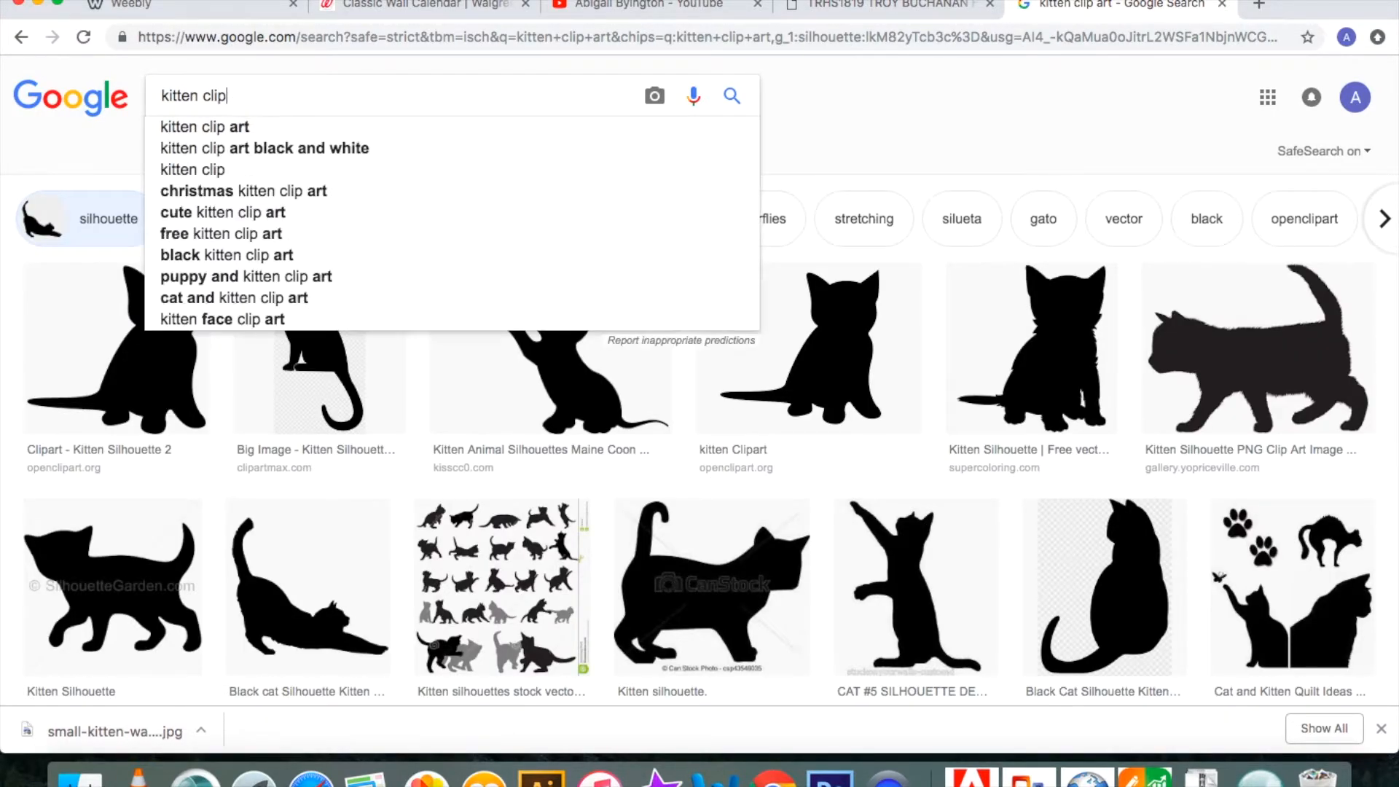
key("BackSpace")
key("BackSpace")
key("BackSpace")
key("BackSpace")
type("black and w")
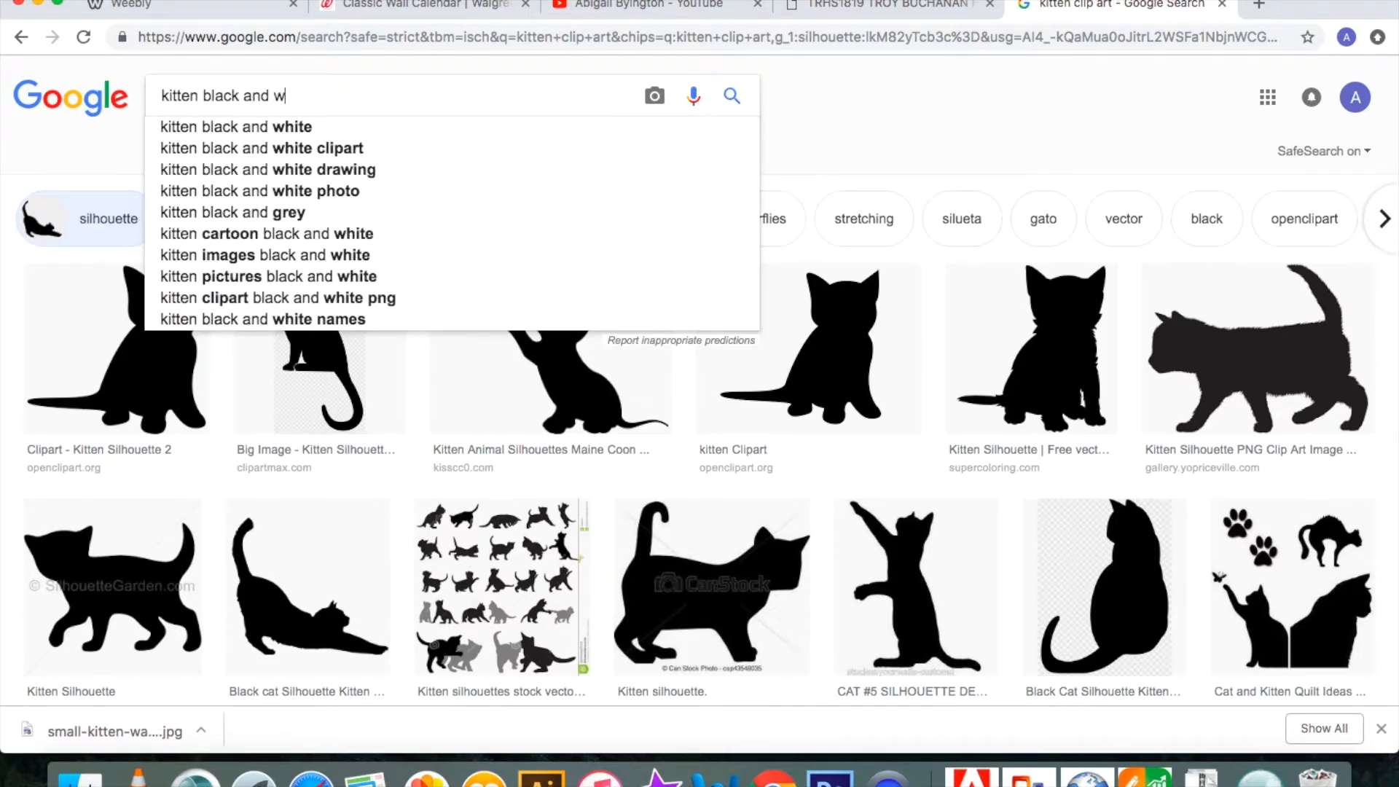
type("hite")
key("Return")
- Change the image search to "kitten png" and filter the results to cartoon kittens
left_click(346, 110)
key("BackSpace")
key("BackSpace")
key("BackSpace")
key("BackSpace")
key("BackSpace")
key("BackSpace")
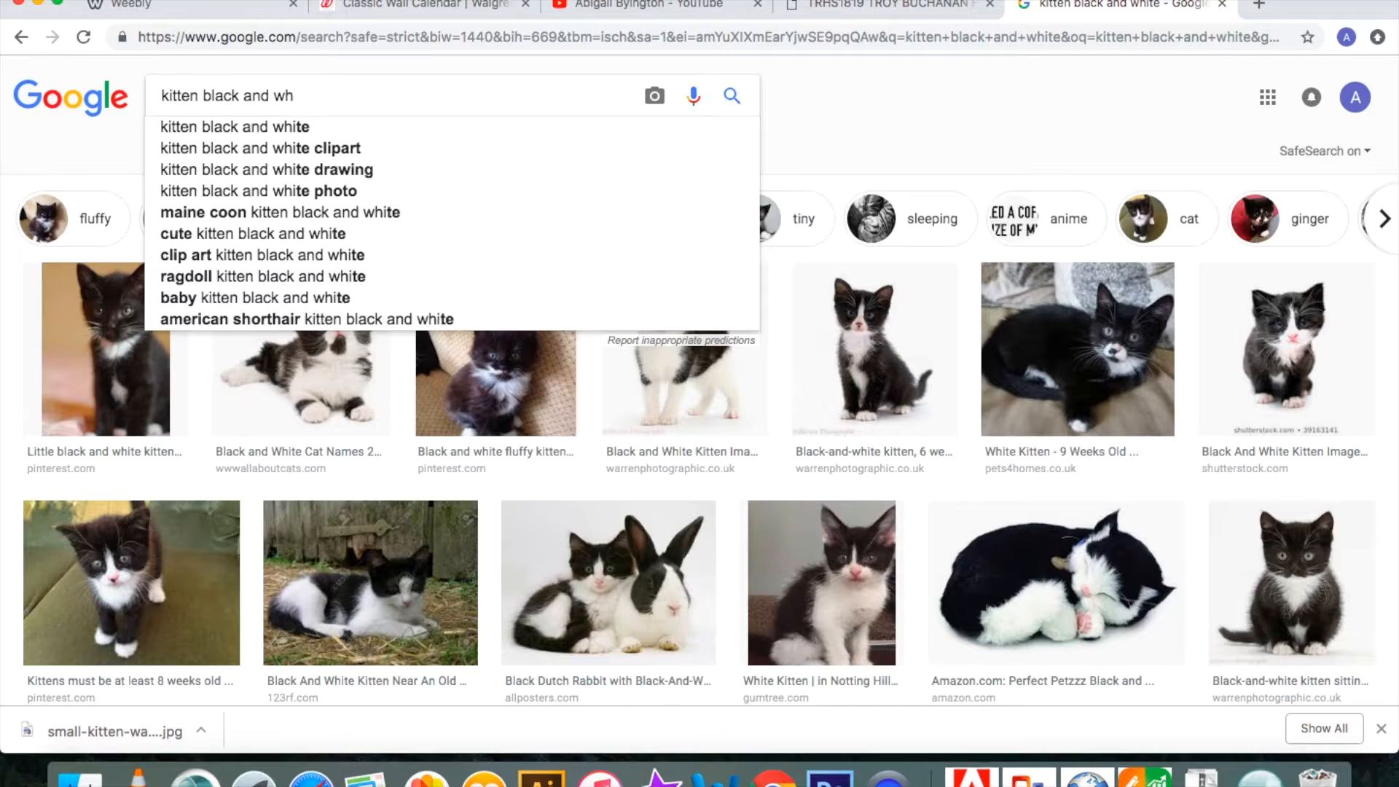
key("BackSpace")
key("BackSpace")
key("BackSpace")
key("BackSpace")
key("BackSpace")
key("BackSpace")
key("BackSpace")
key("BackSpace")
key("BackSpace")
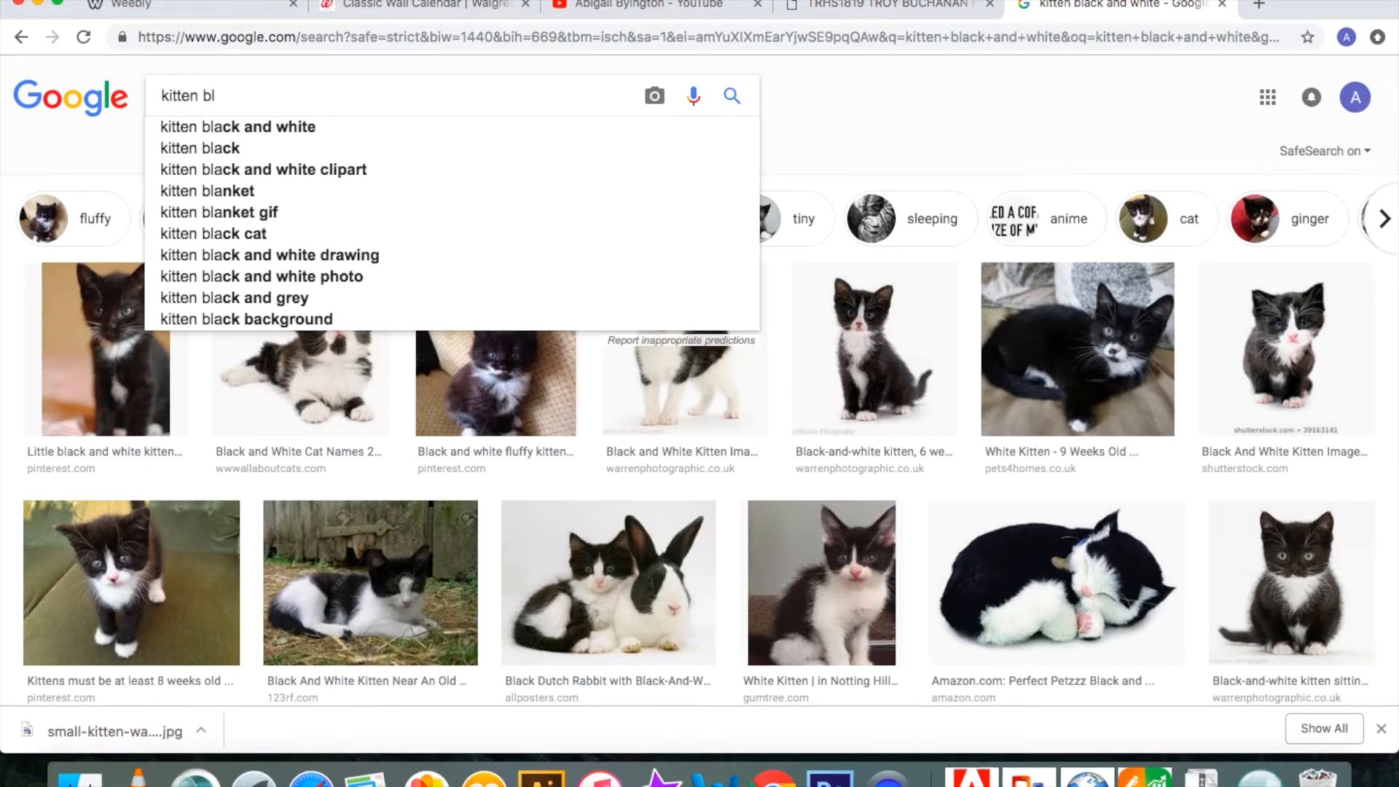
type("p")
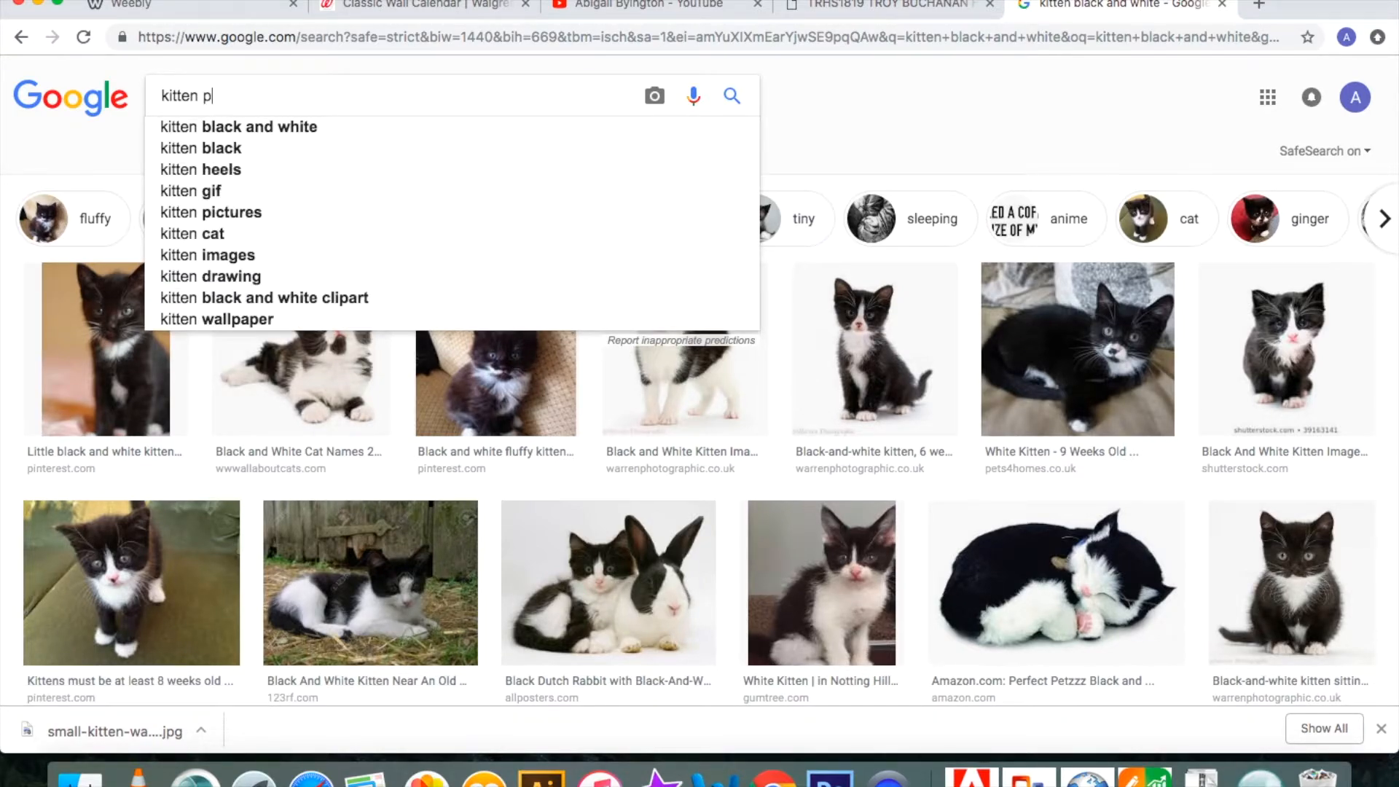
type("ng")
key("Return")
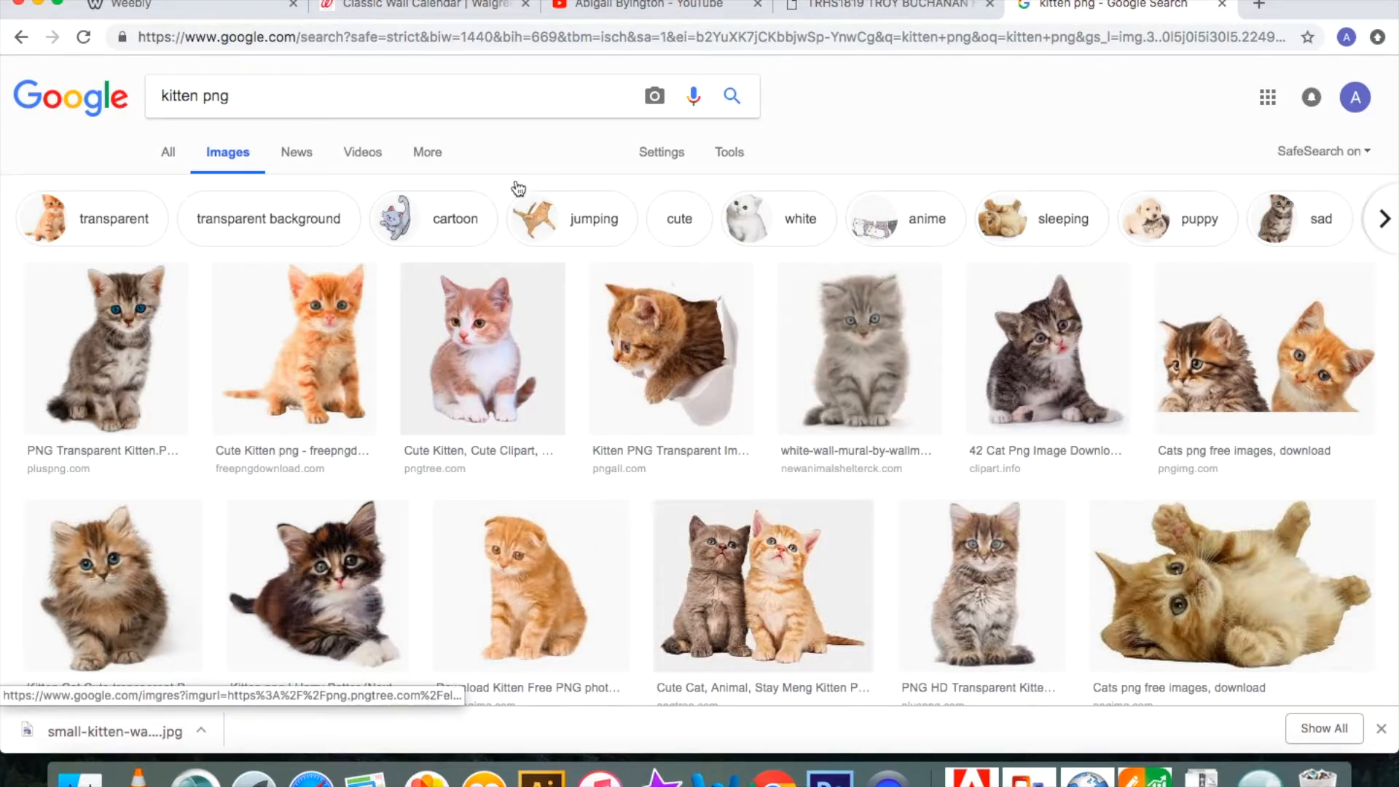
left_click(441, 212)
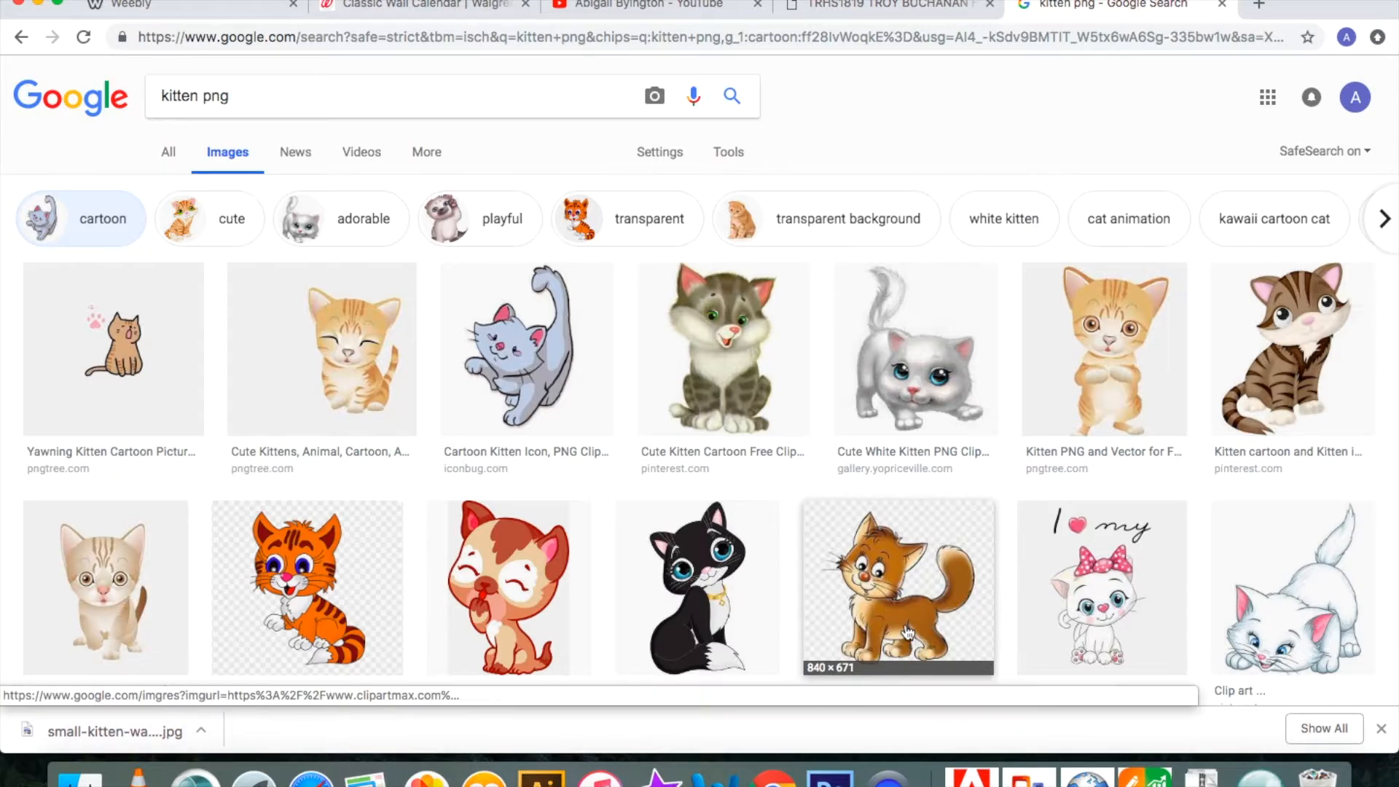
- Switch to Photoshop, float the kitten image in its own window and copy it into the Byingtondemo document above the "Hello" text
left_click(830, 779)
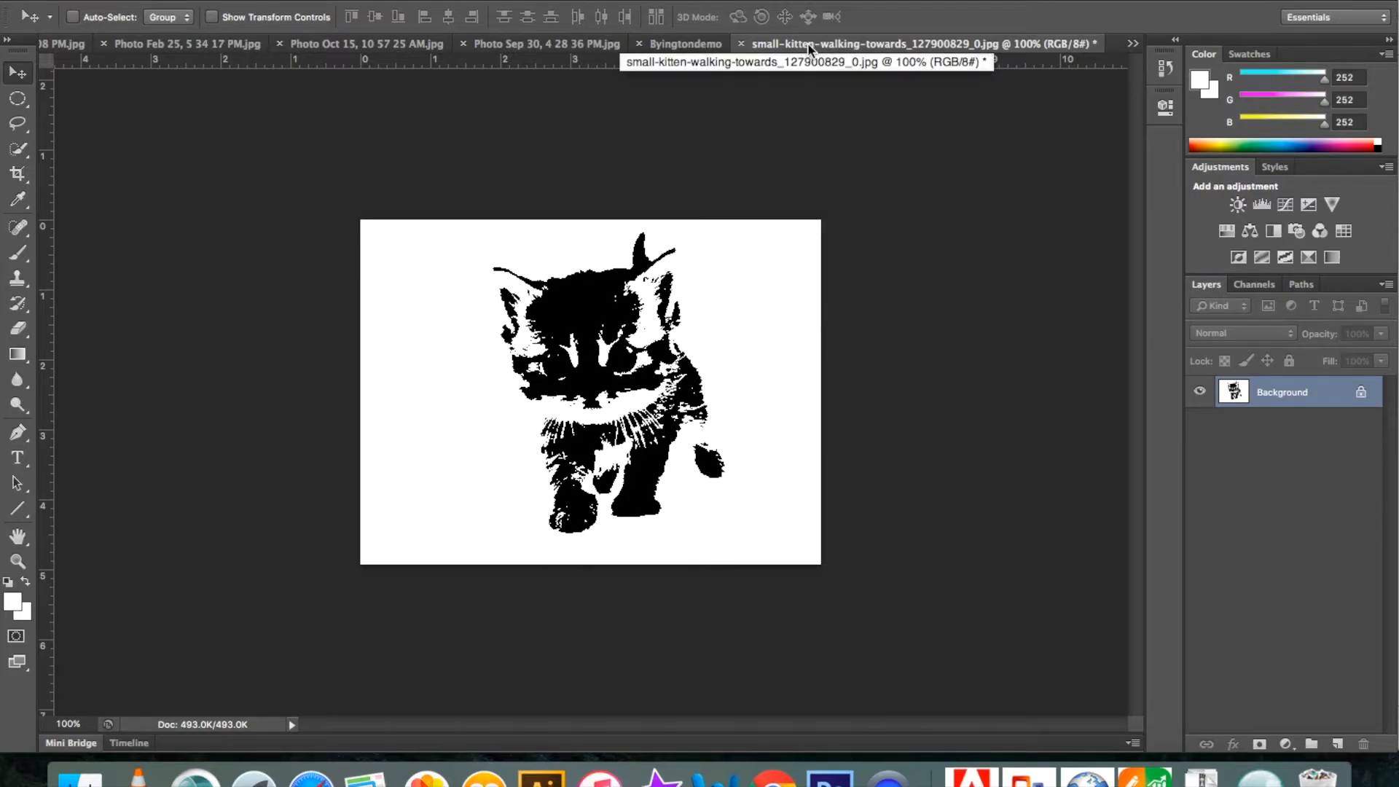
left_click(704, 42)
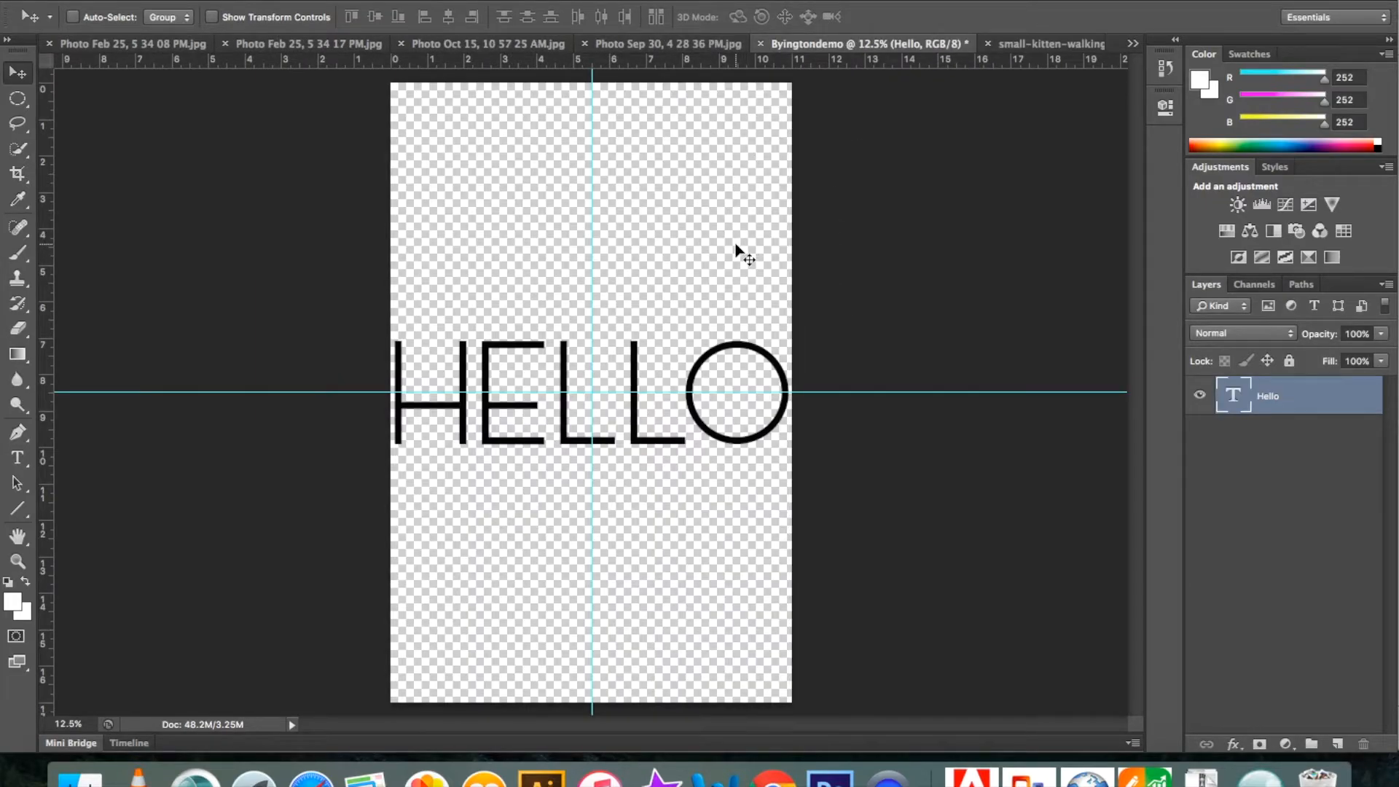
left_click(1037, 44)
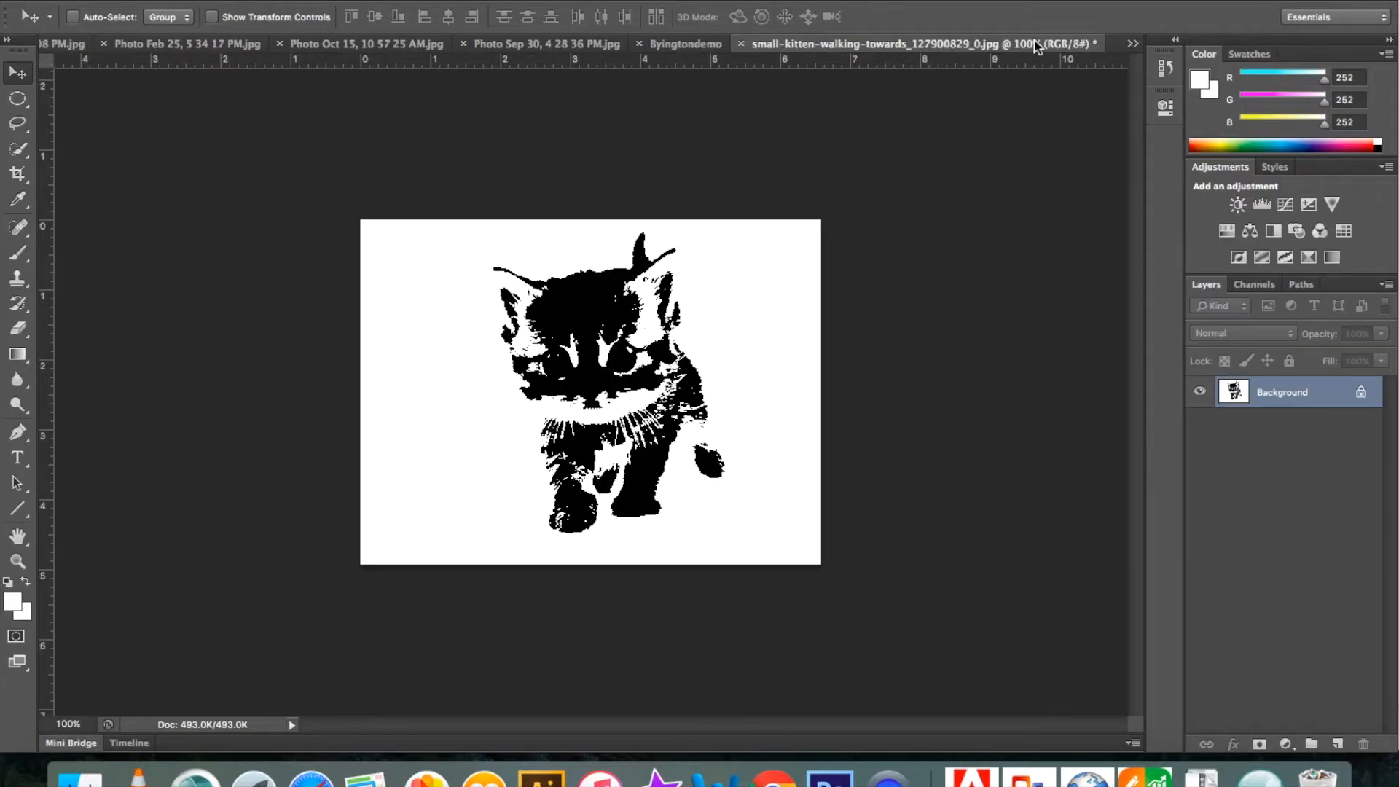
left_click_drag(932, 45, 787, 310)
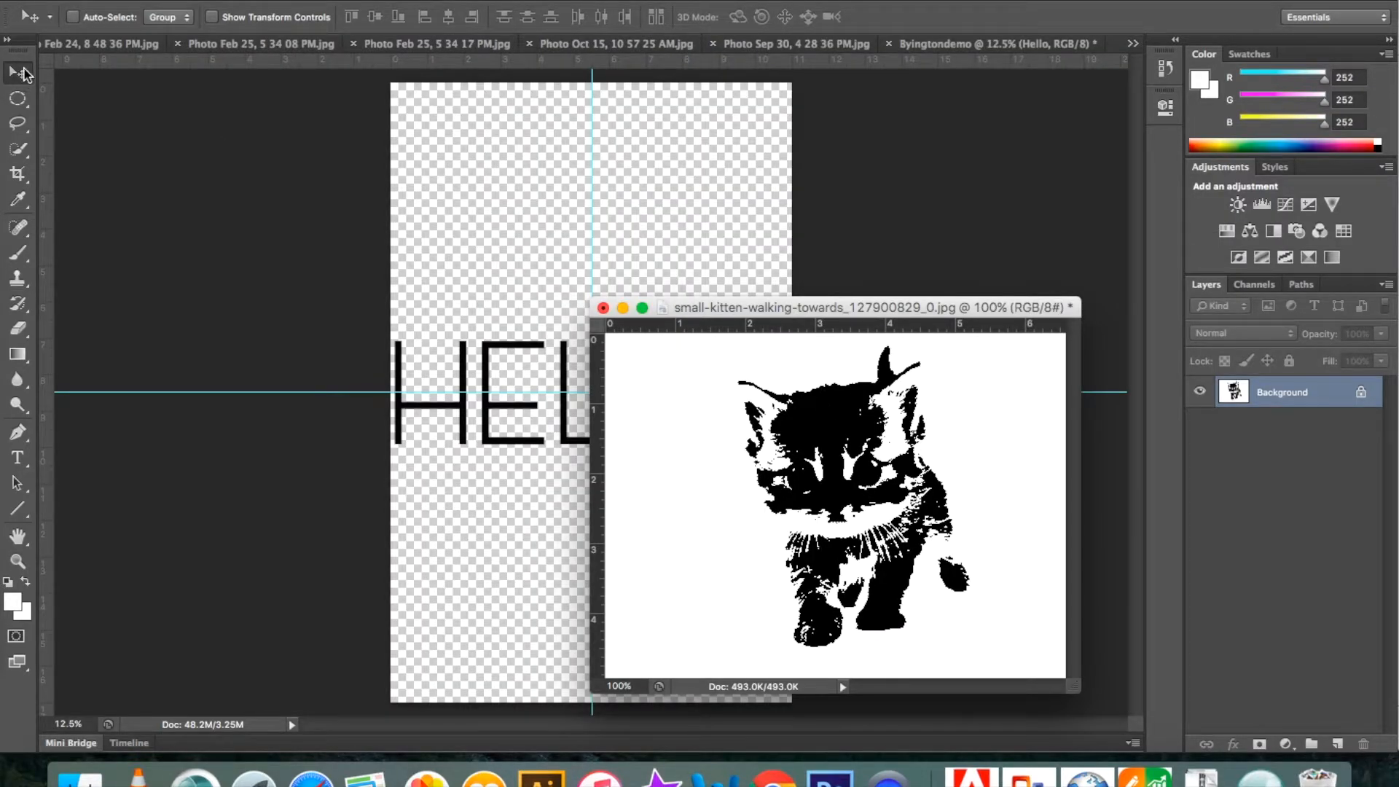
left_click_drag(467, 183, 543, 217)
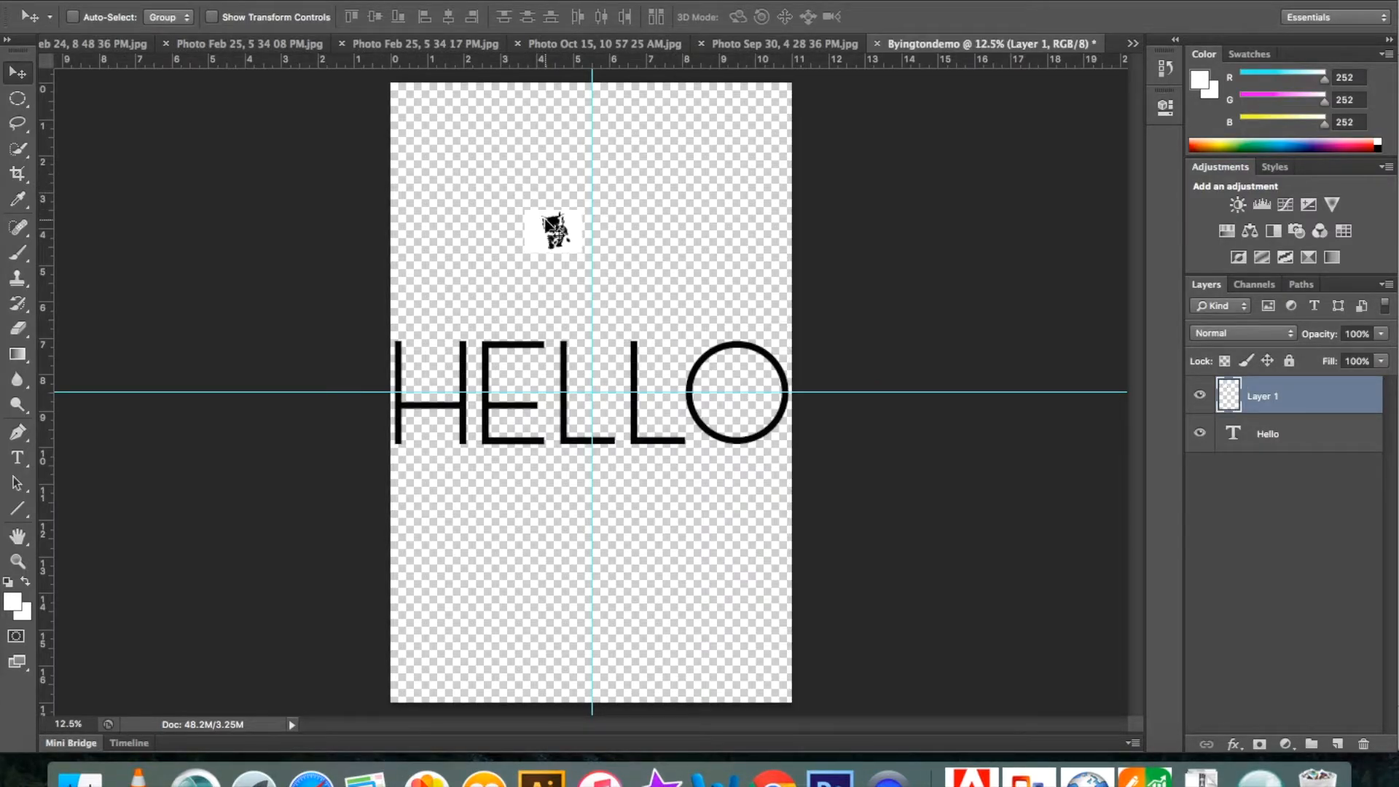
- Scale up the kitten layer with Free Transform until it reaches past the page's right edge and overlaps the "Hello" text
key("super+t")
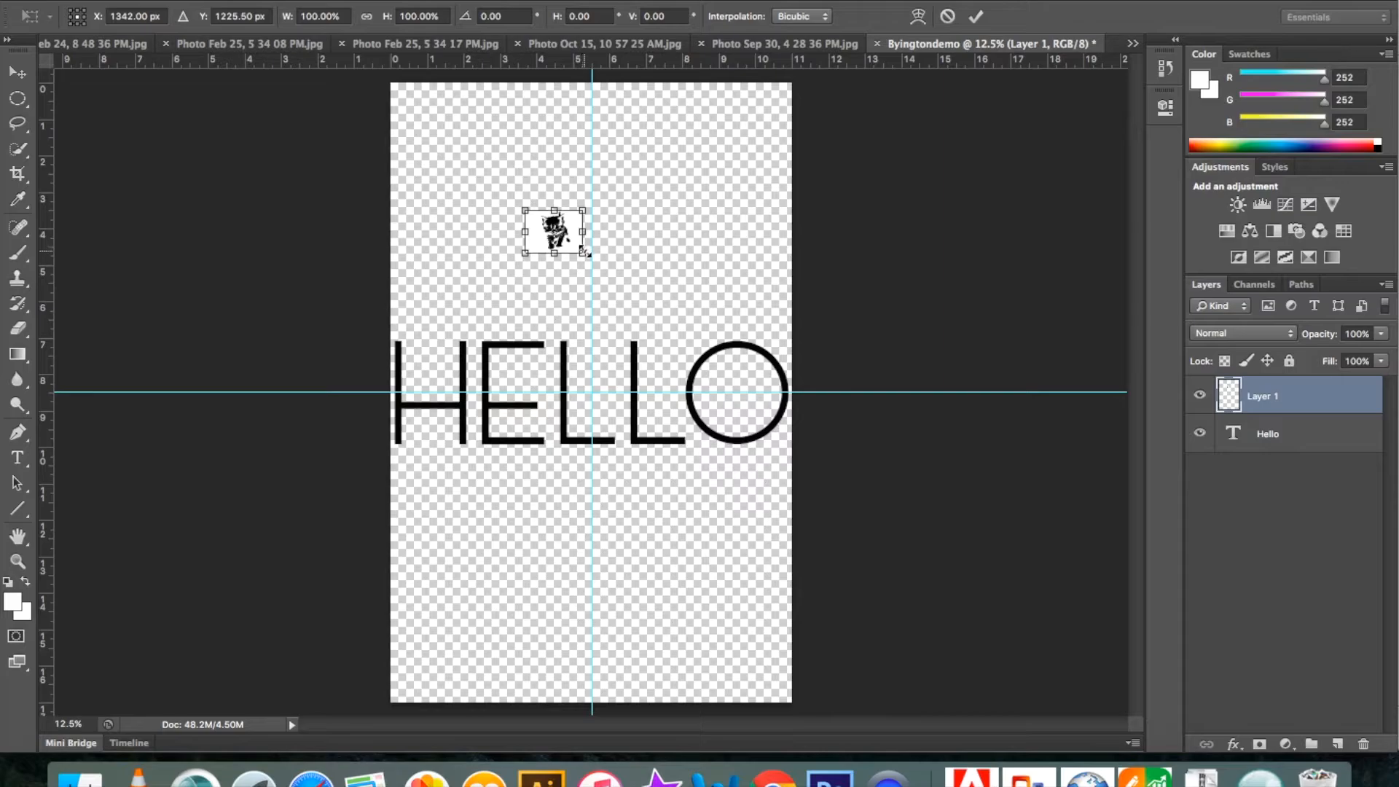
left_click_drag(586, 256, 882, 500)
key("Return")
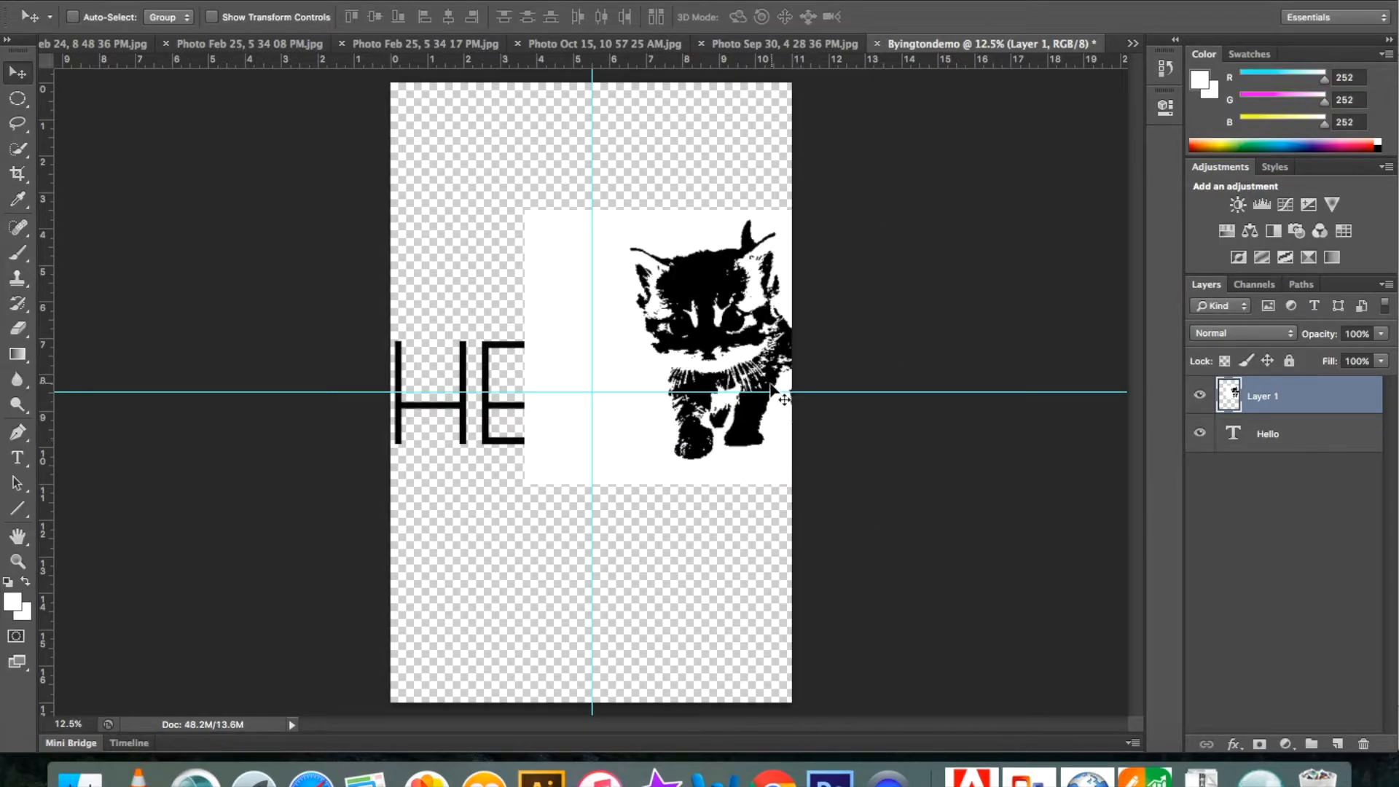
- Move the kitten layer up to the page's upper edge, centred across the page, and stack the "Hello" text layer above it
left_click_drag(724, 310, 616, 233)
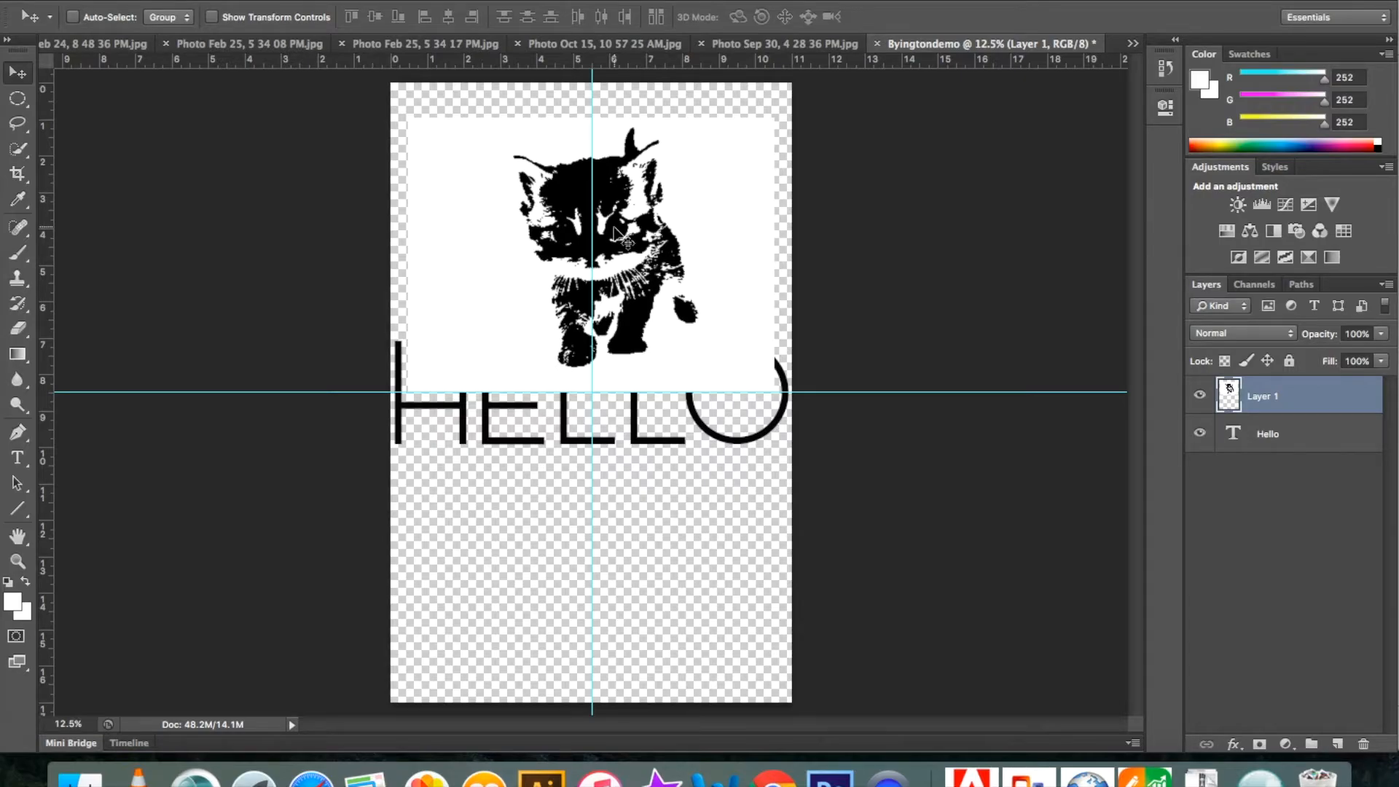
left_click_drag(616, 232, 614, 220)
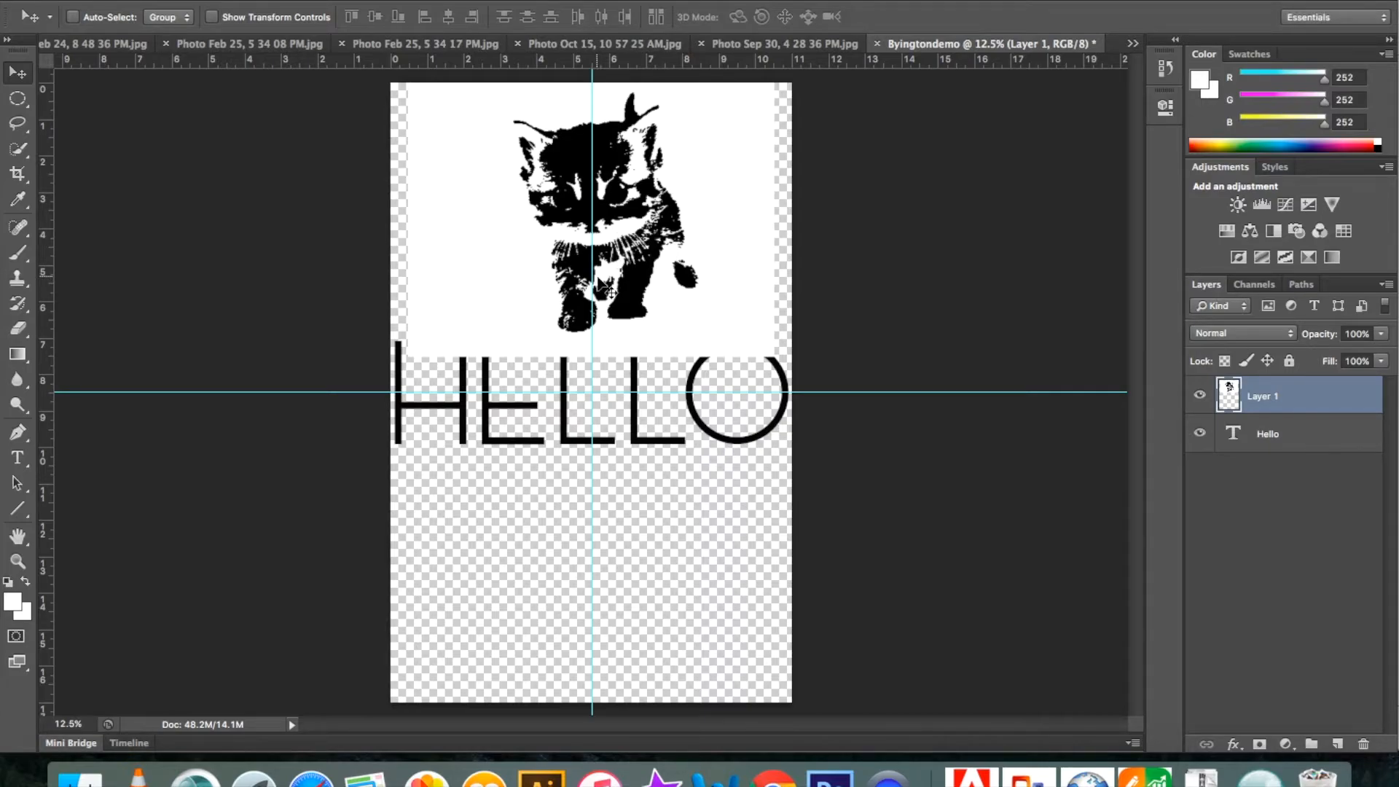
left_click_drag(1305, 412, 1296, 387)
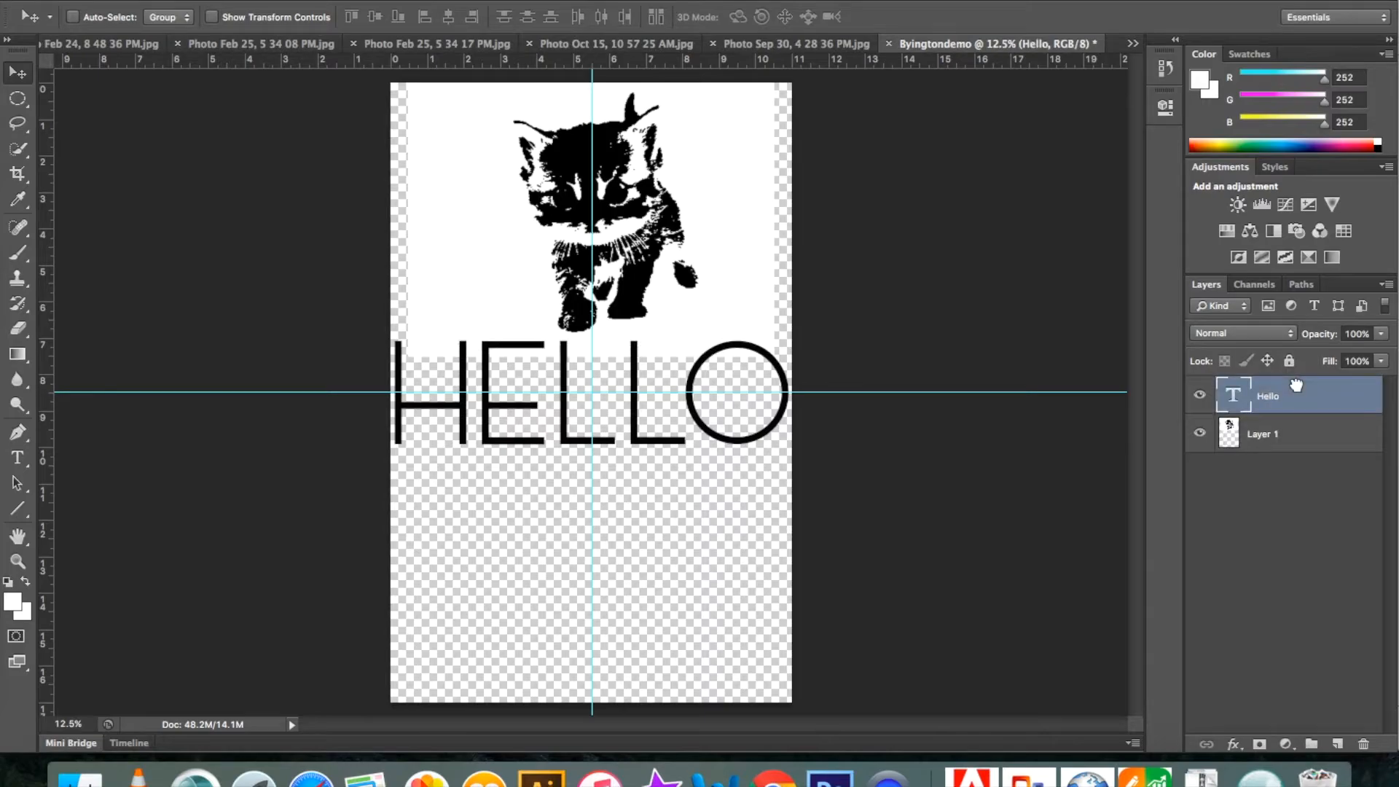
left_click(1296, 443)
left_click_drag(1294, 445, 1279, 392)
left_click_drag(630, 228, 626, 245)
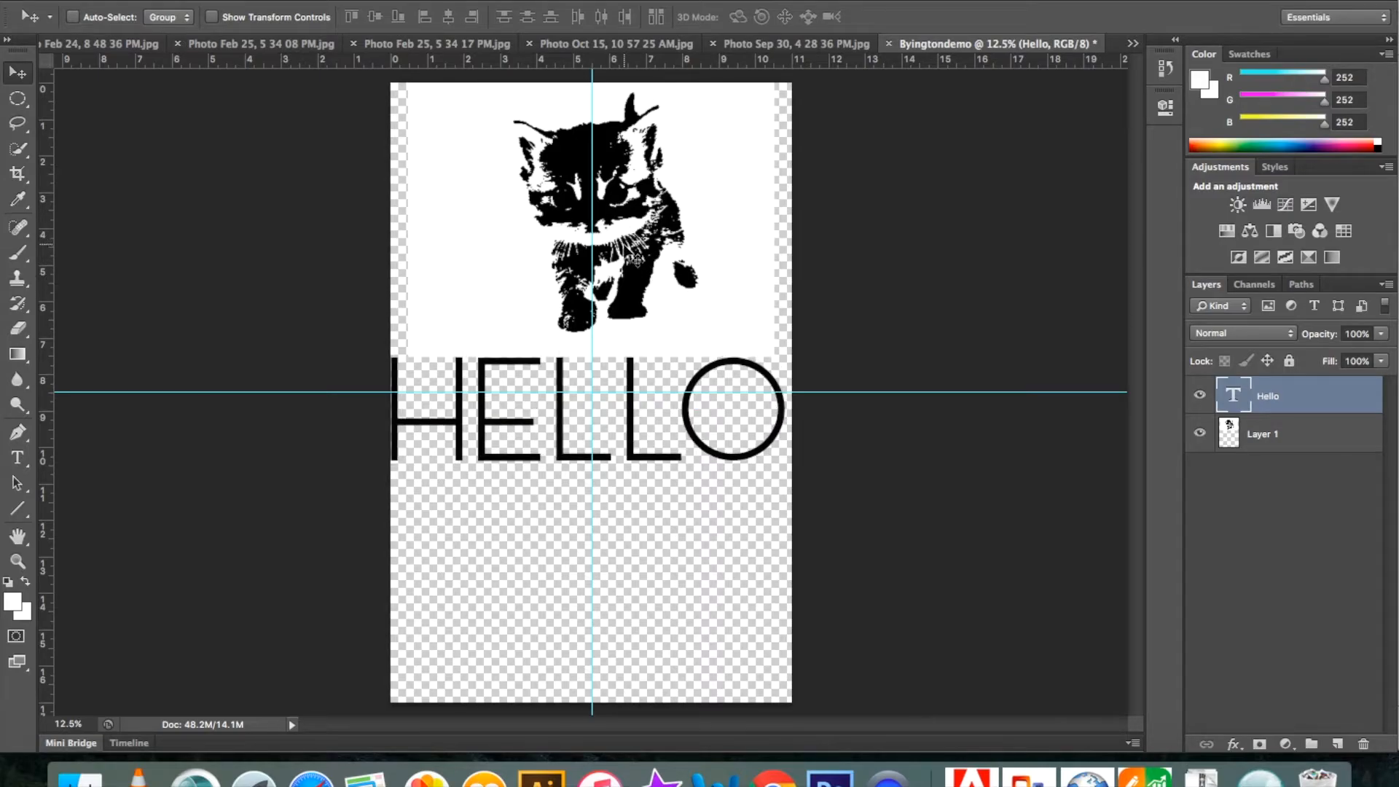
left_click(190, 1)
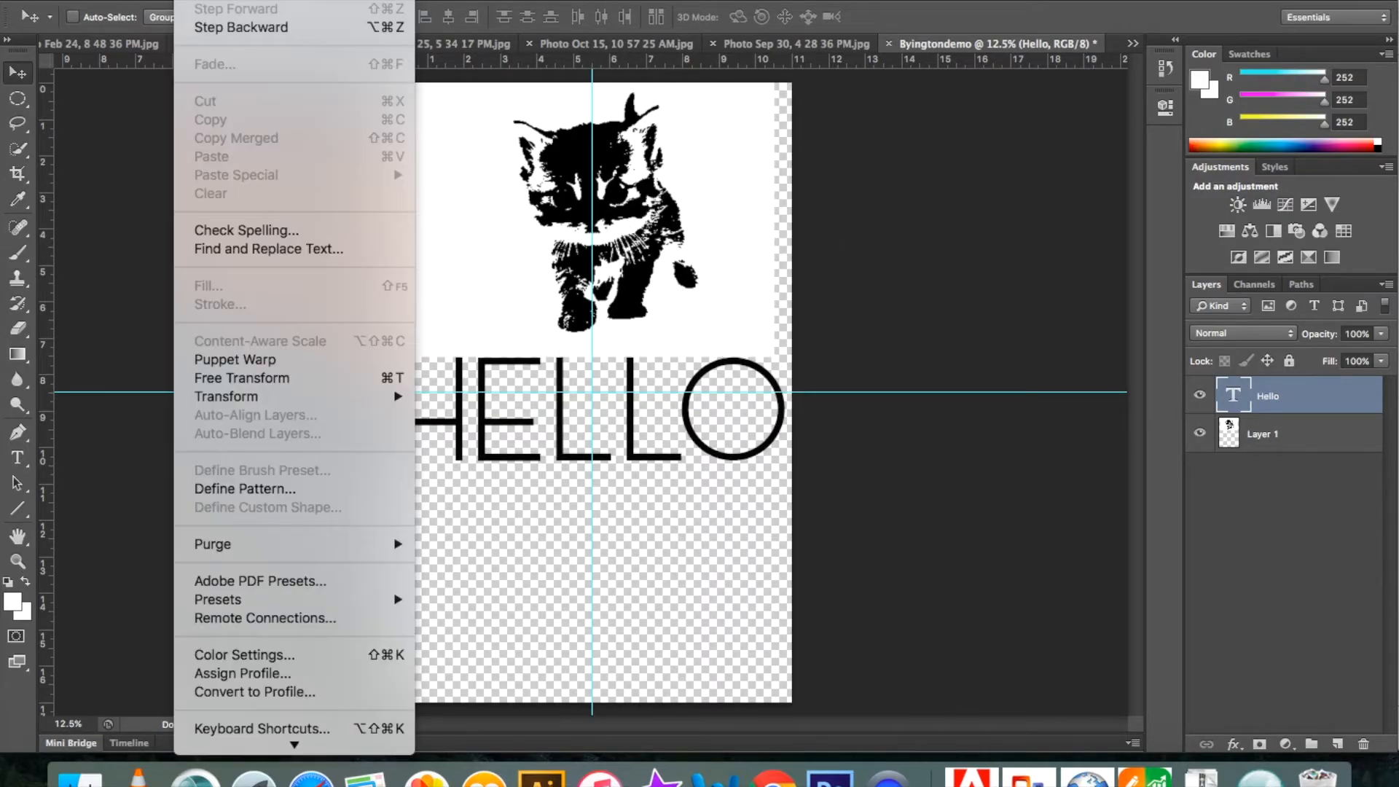
left_click(217, 1)
- Move the kitten layer down and to the right so its feet overlap the "Hello" text, and flatten the image
left_click(1294, 448)
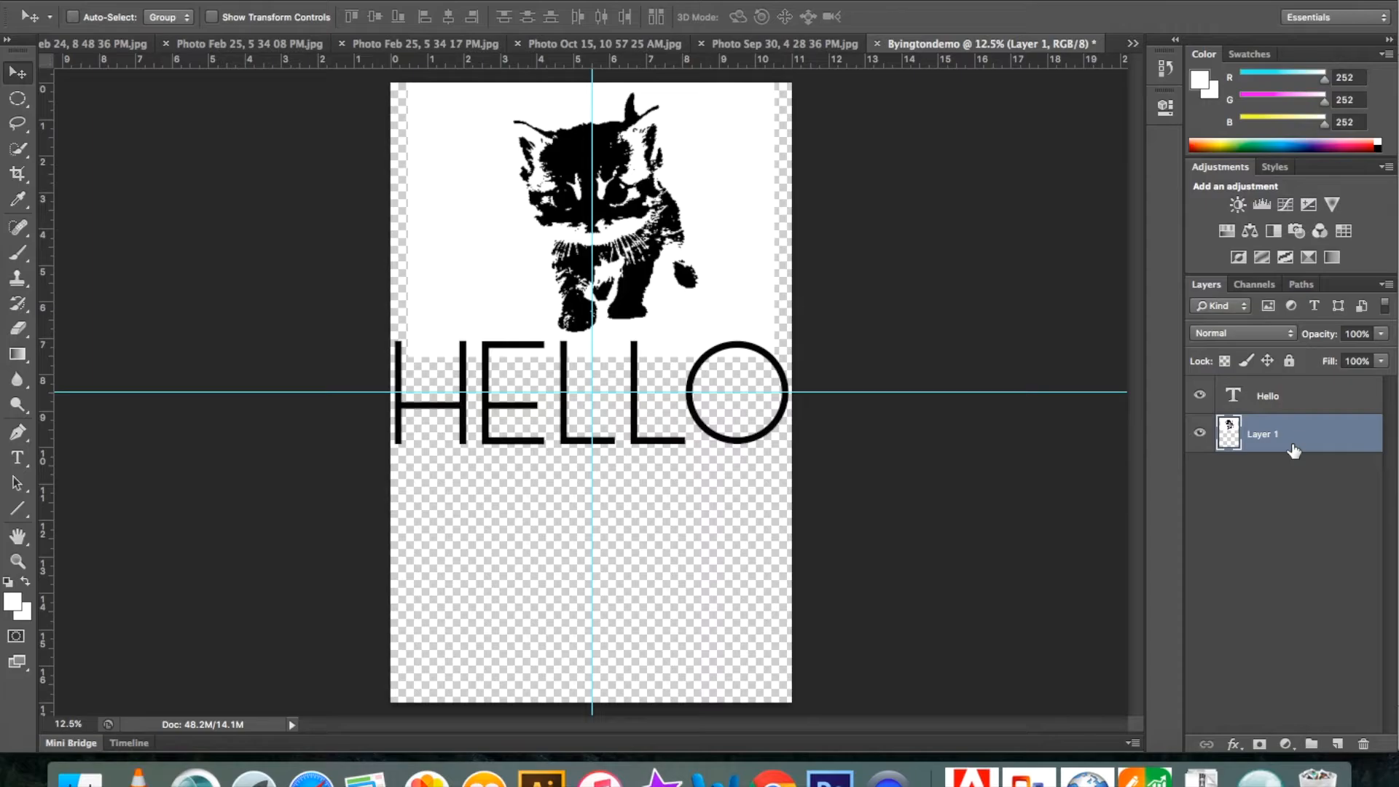
left_click_drag(587, 196, 619, 227)
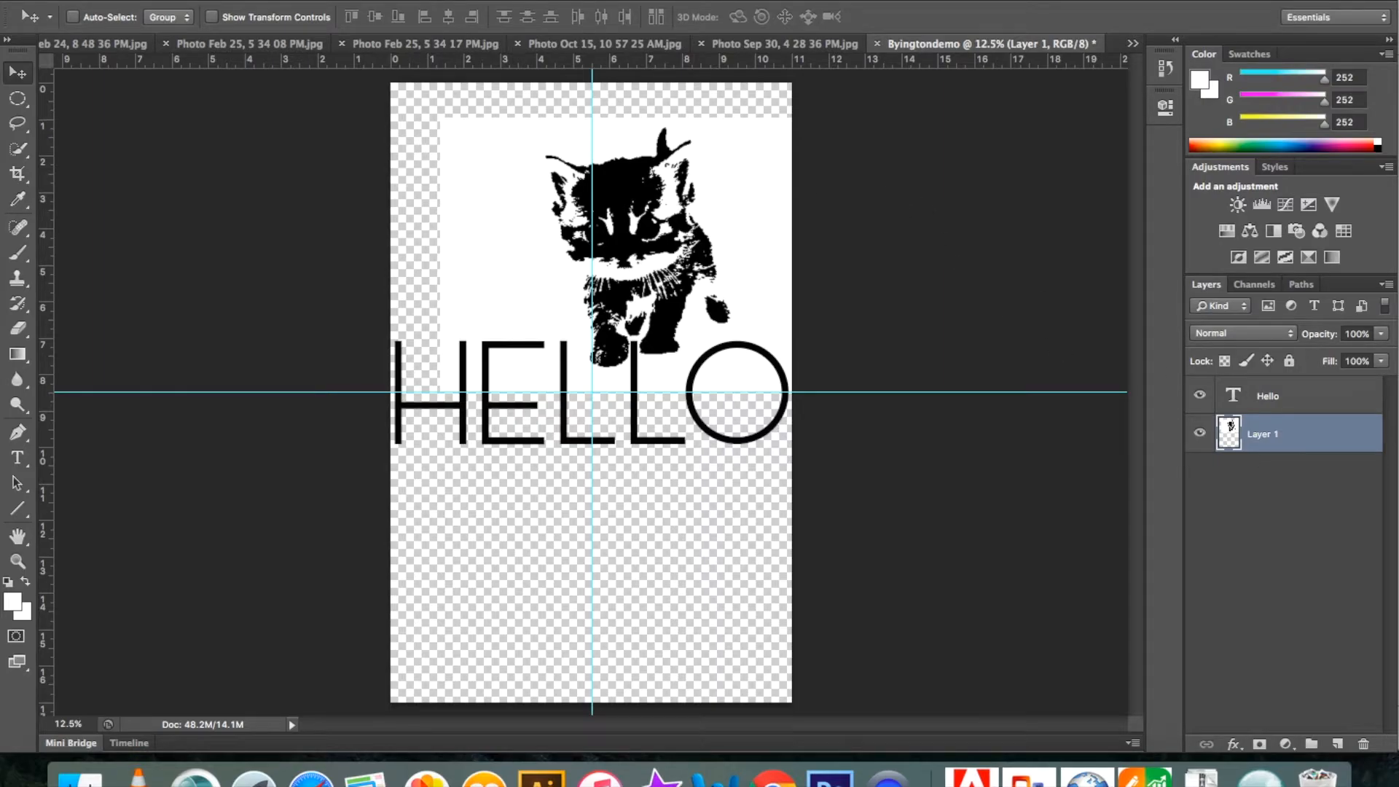
left_click(293, 1)
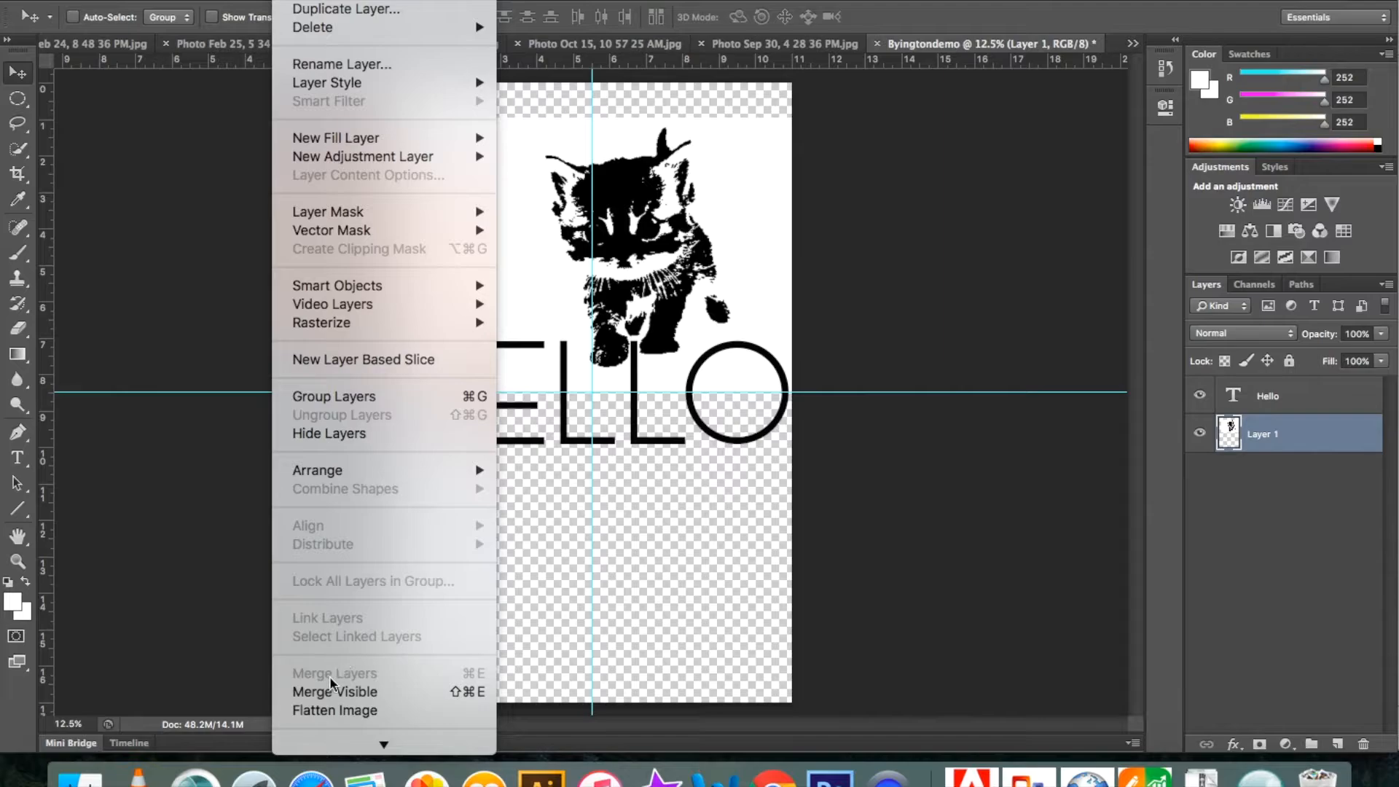
left_click(328, 710)
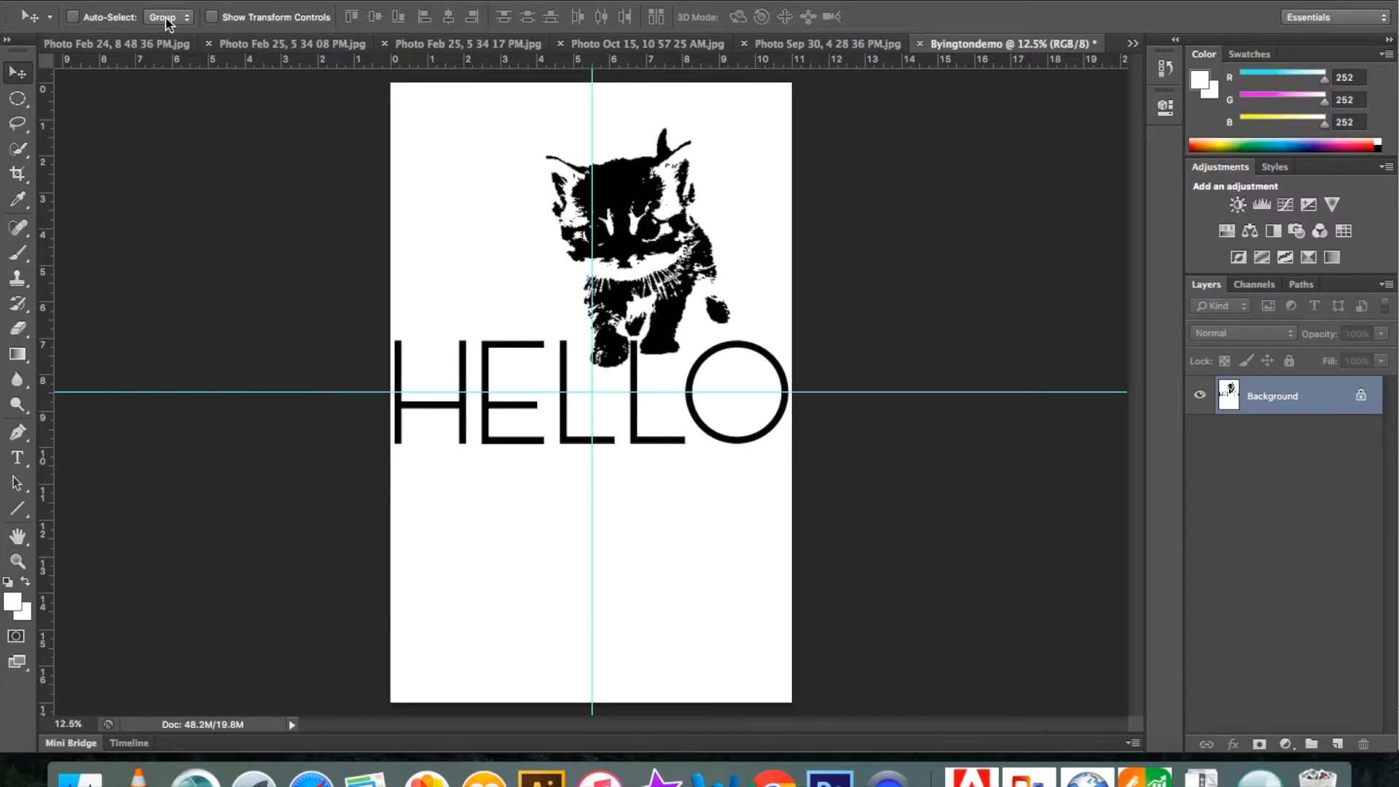
- Save the flattened design to the Desktop as Byingtondemo.jpg in JPEG format with Maximum quality 10
left_click(182, 3)
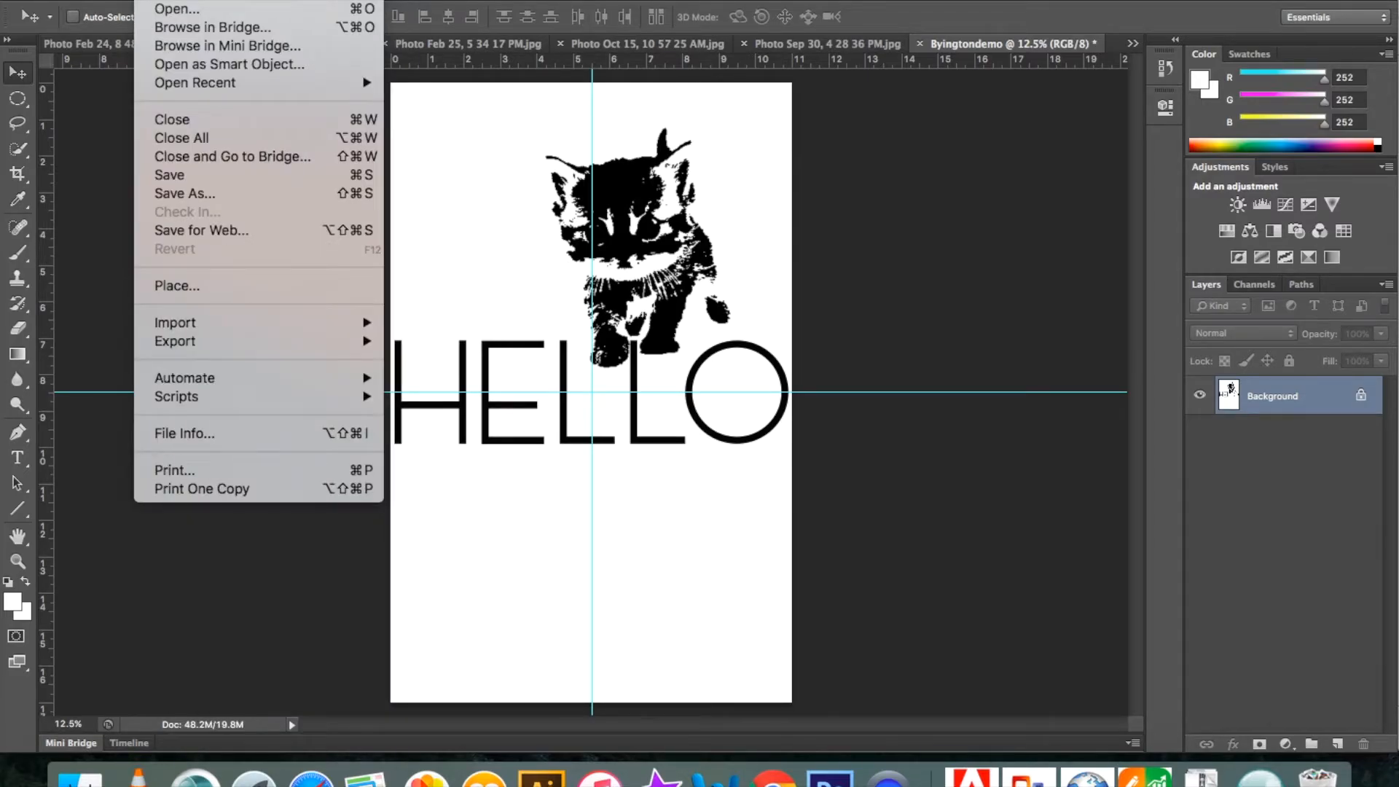
left_click(230, 197)
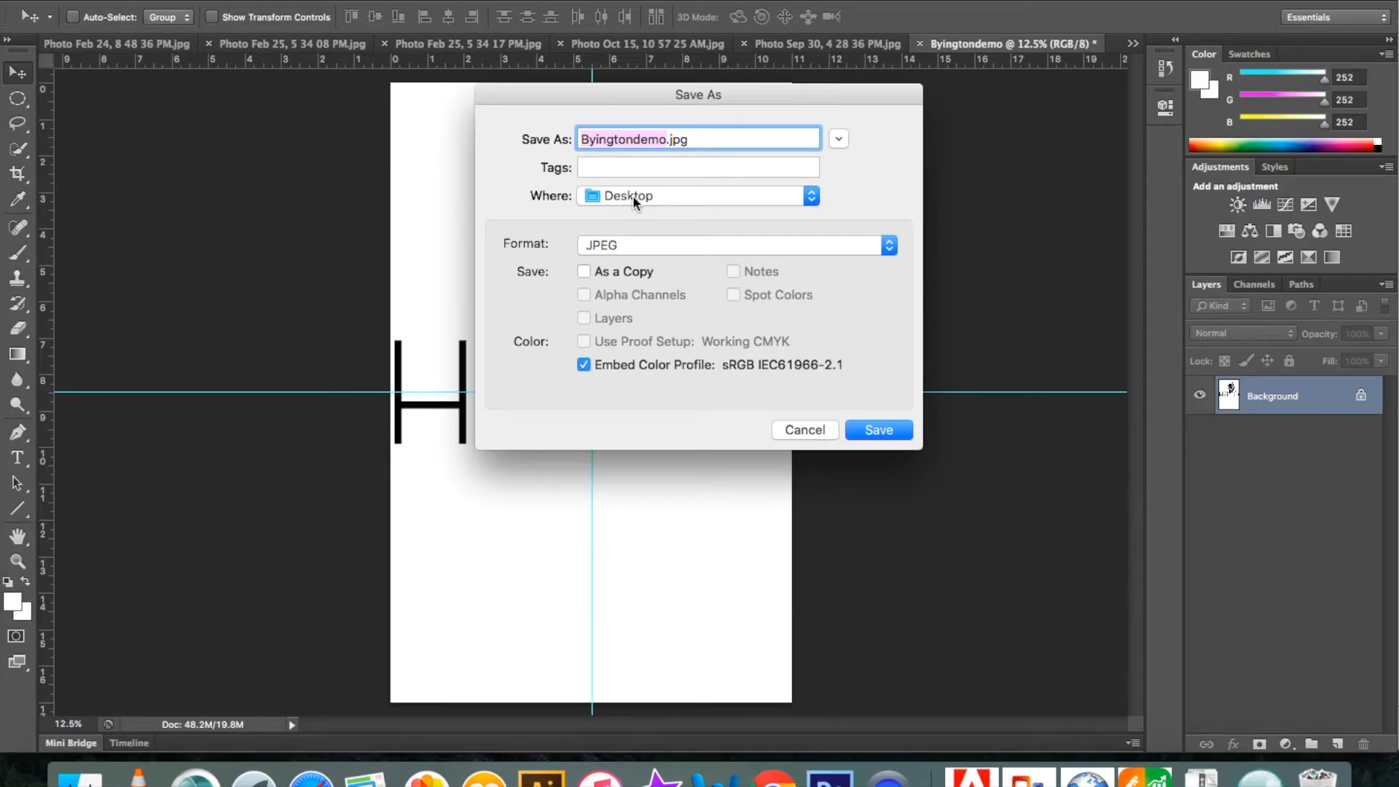
left_click(641, 243)
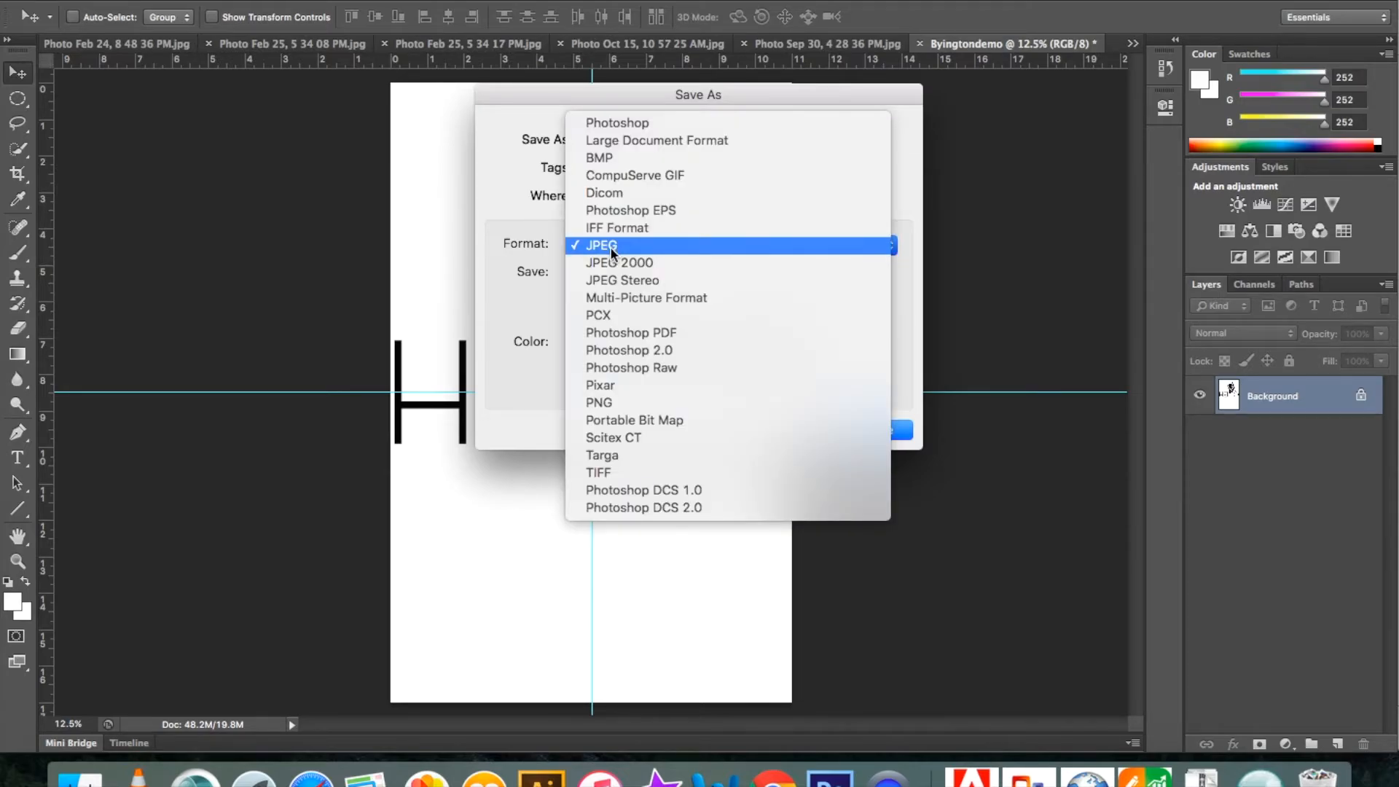
left_click(613, 123)
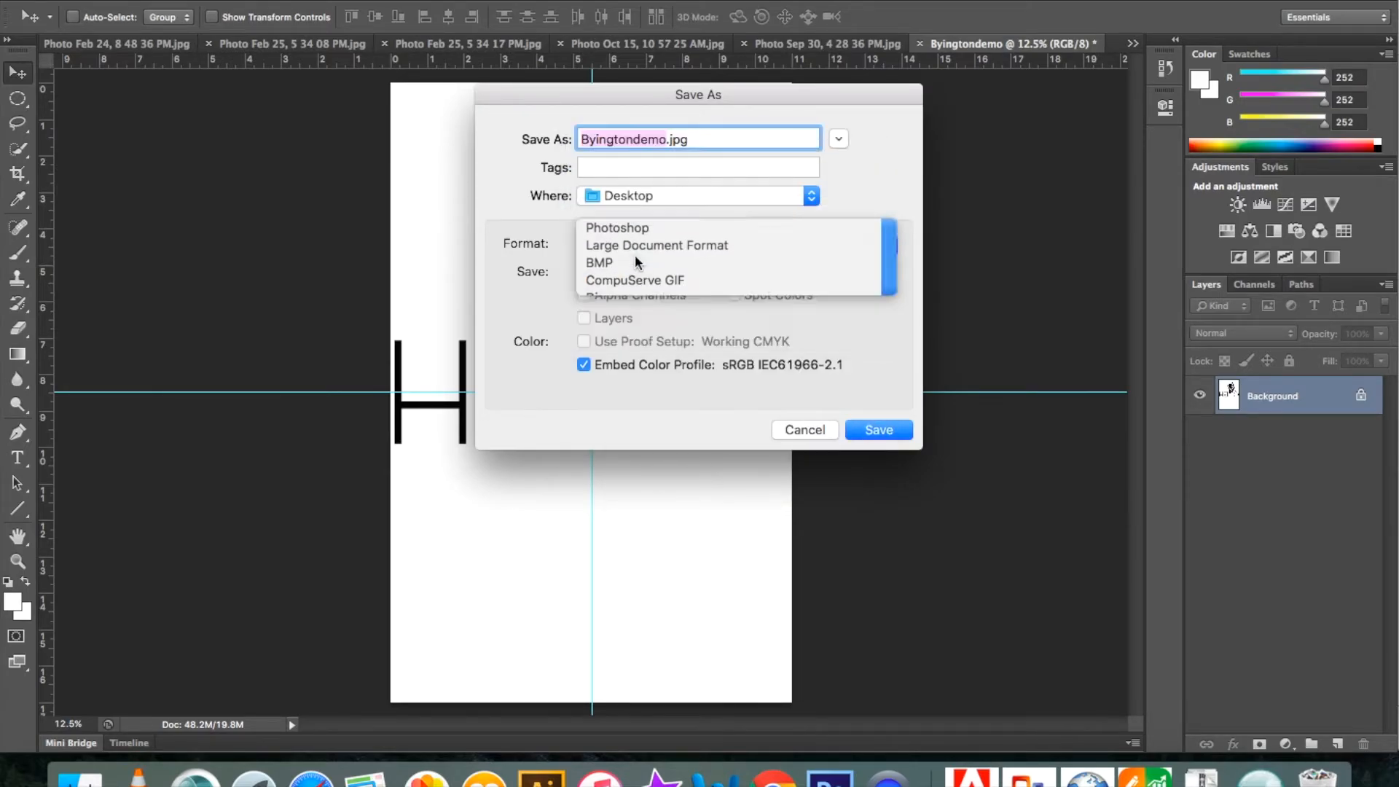
left_click(623, 242)
left_click(627, 366)
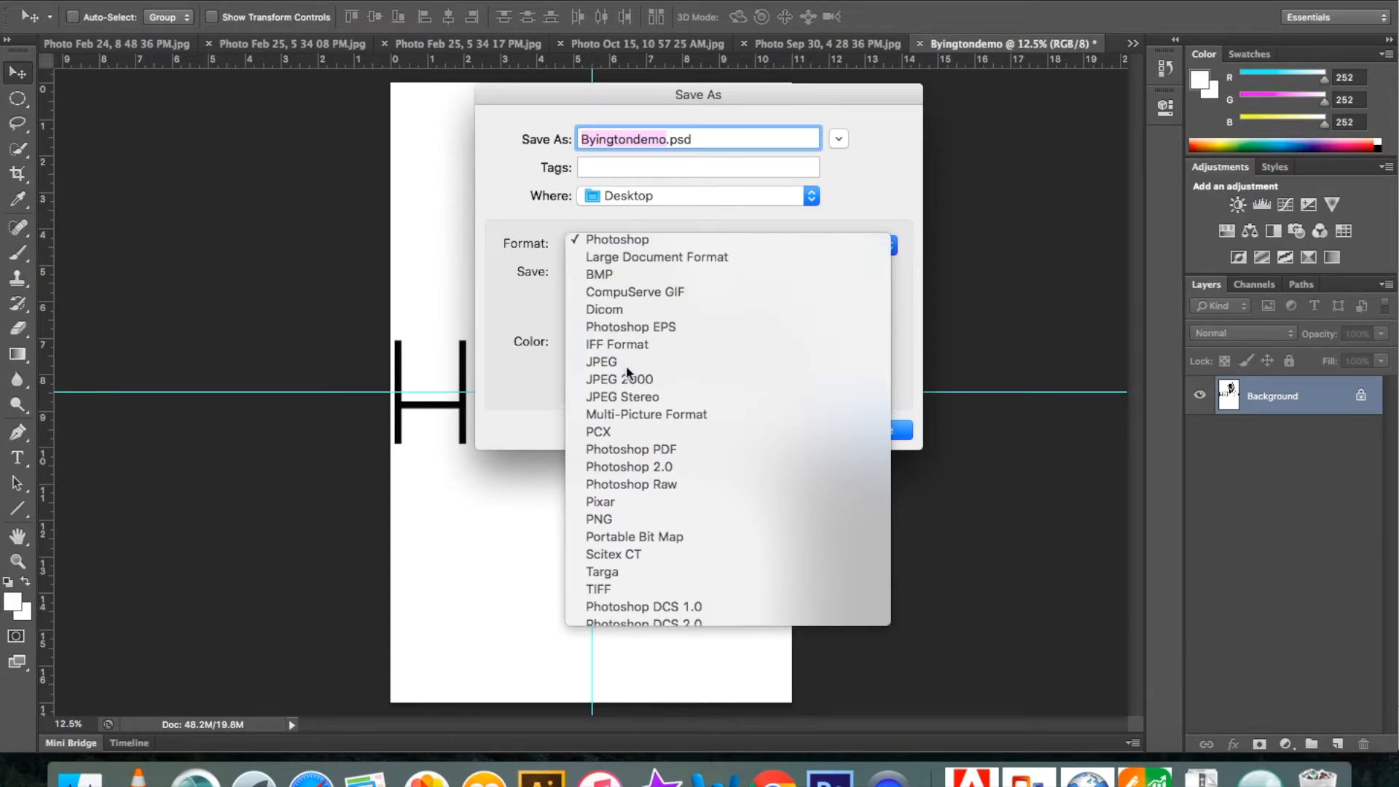
left_click(889, 438)
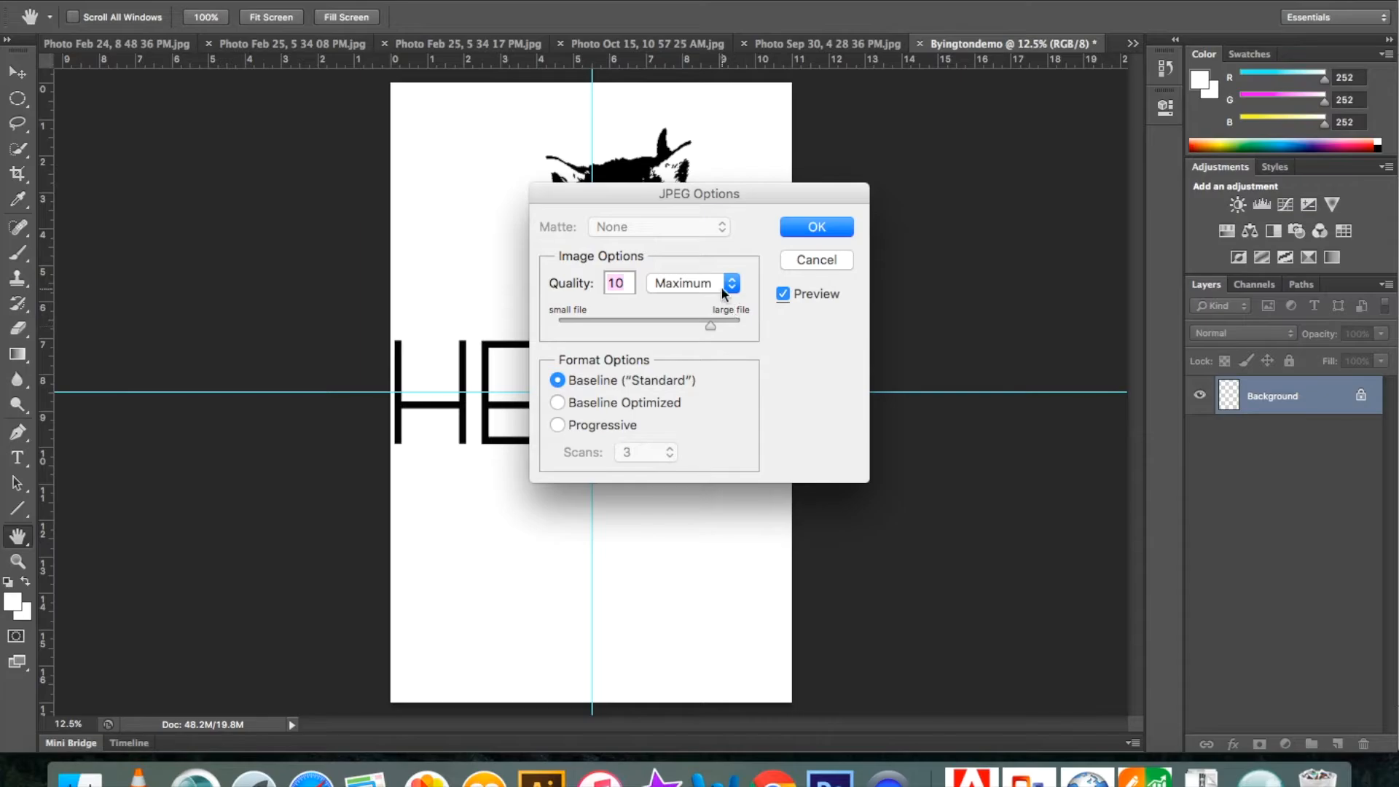
left_click(833, 231)
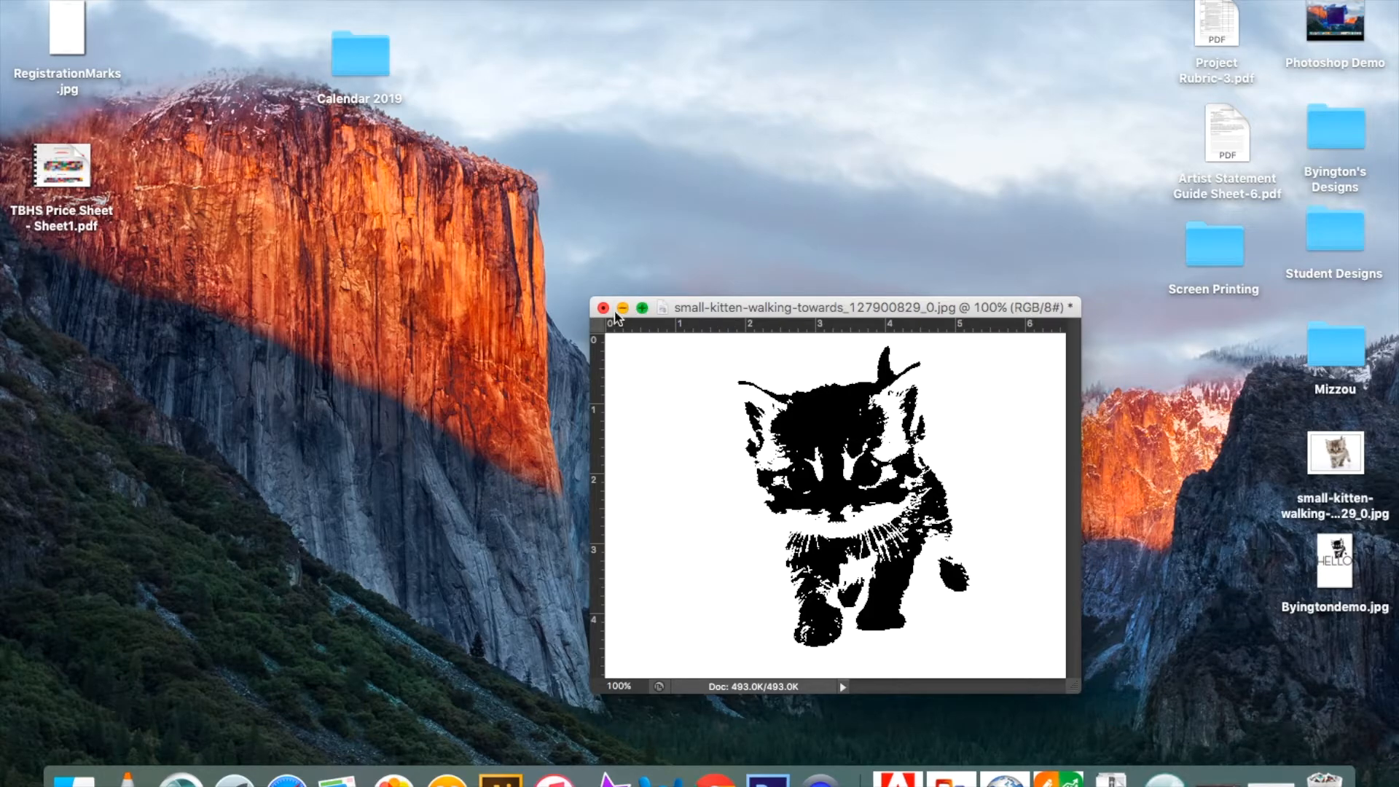
- Close the floating kitten image without saving it and move Byingtondemo.jpg to an open area of the desktop
left_click(604, 309)
left_click(653, 261)
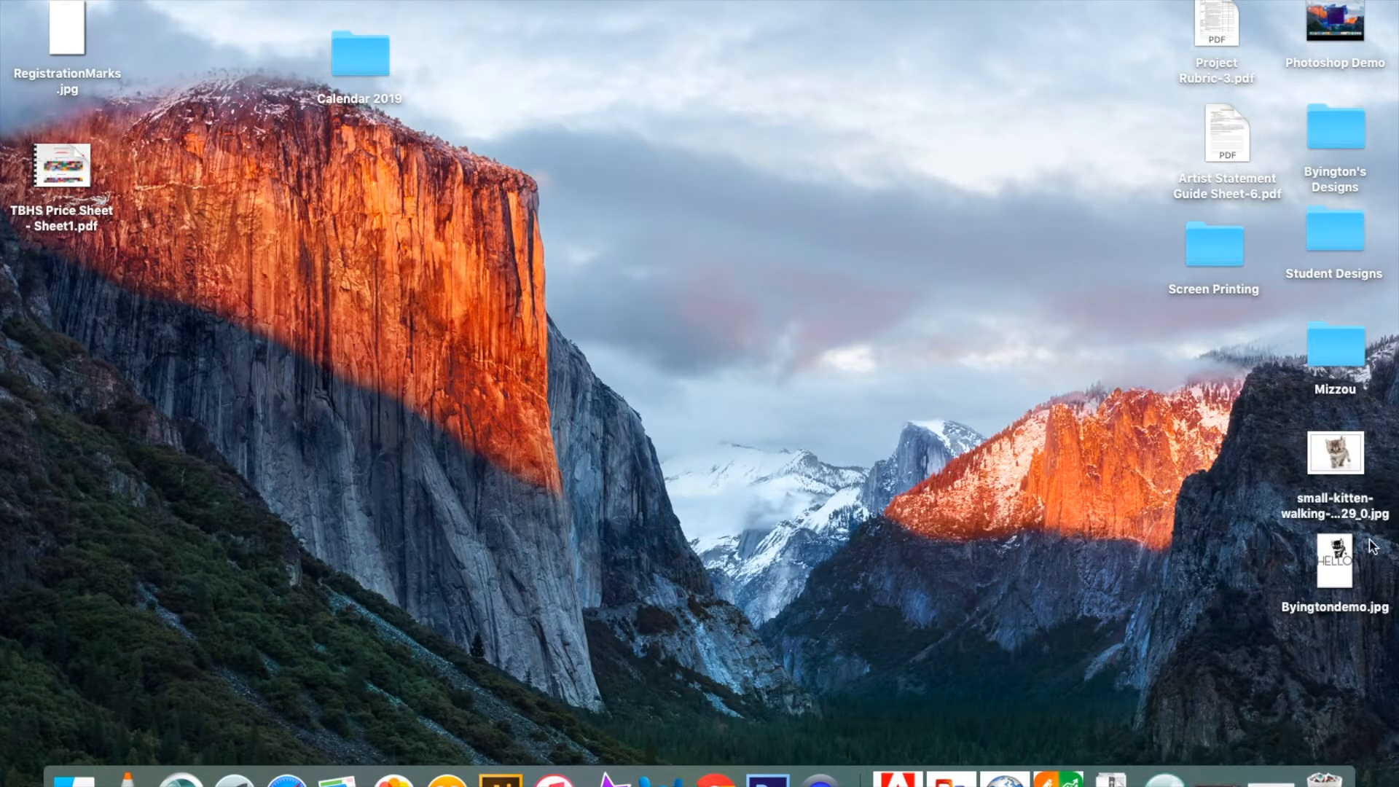
left_click_drag(1341, 564, 857, 365)
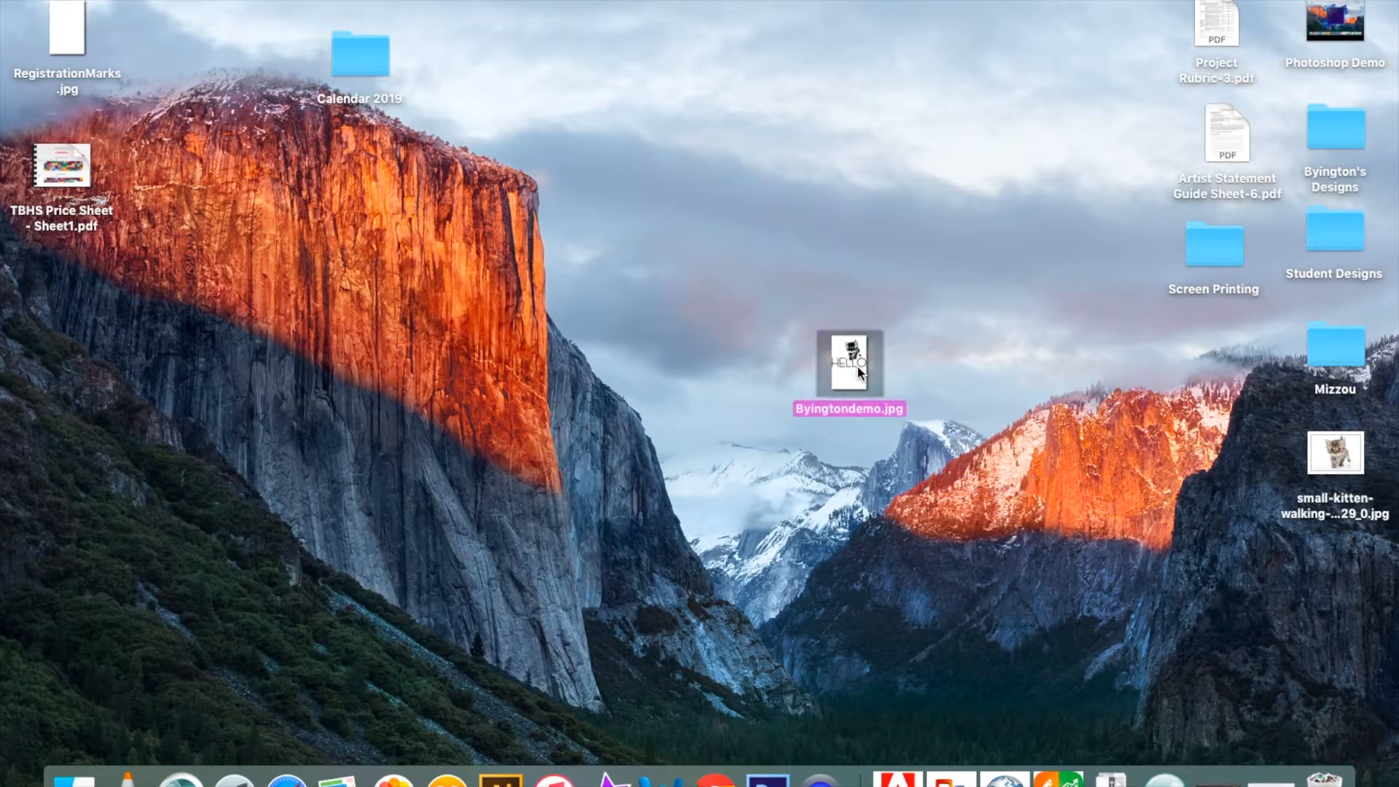
left_click(1090, 390)
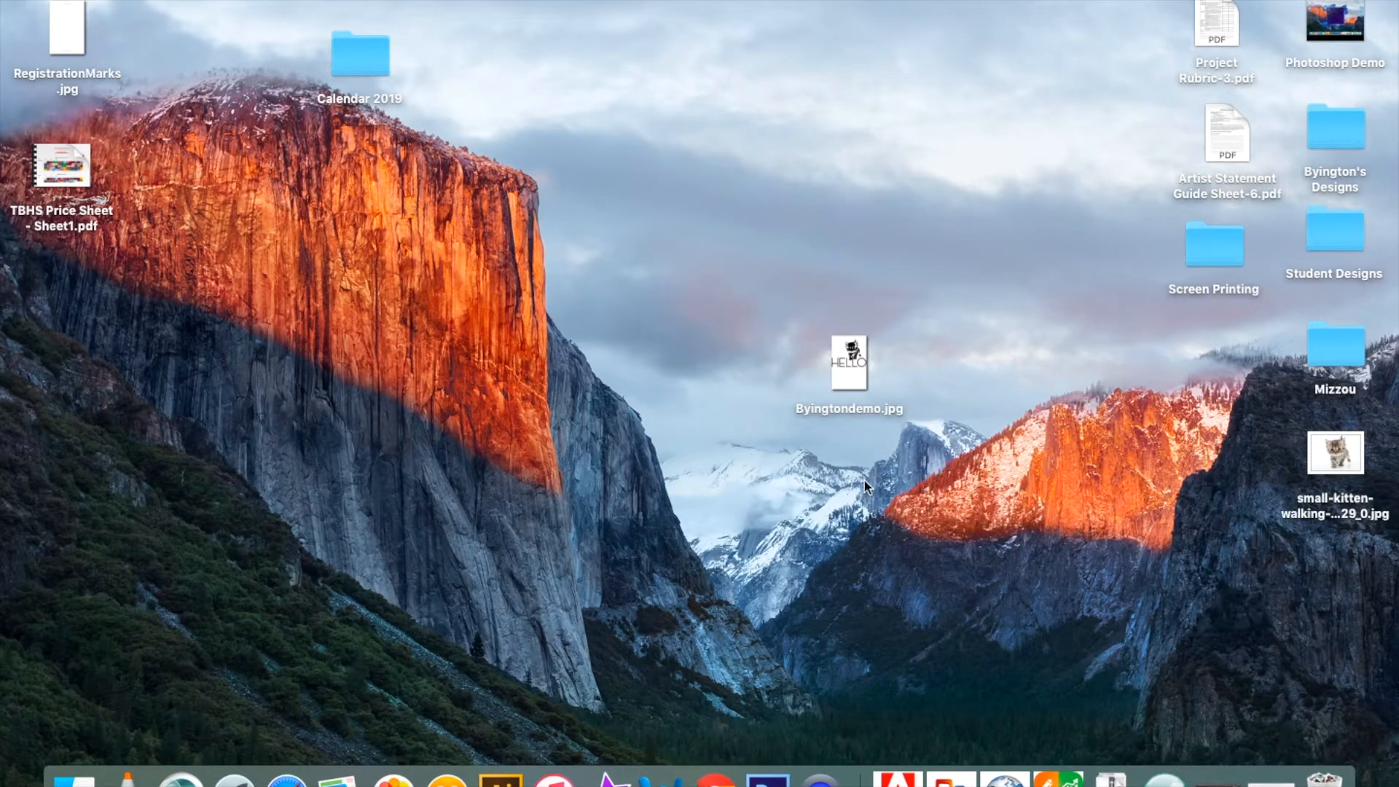
- Switch back to Photoshop and undo the flattening of the Byingtondemo image
left_click(768, 778)
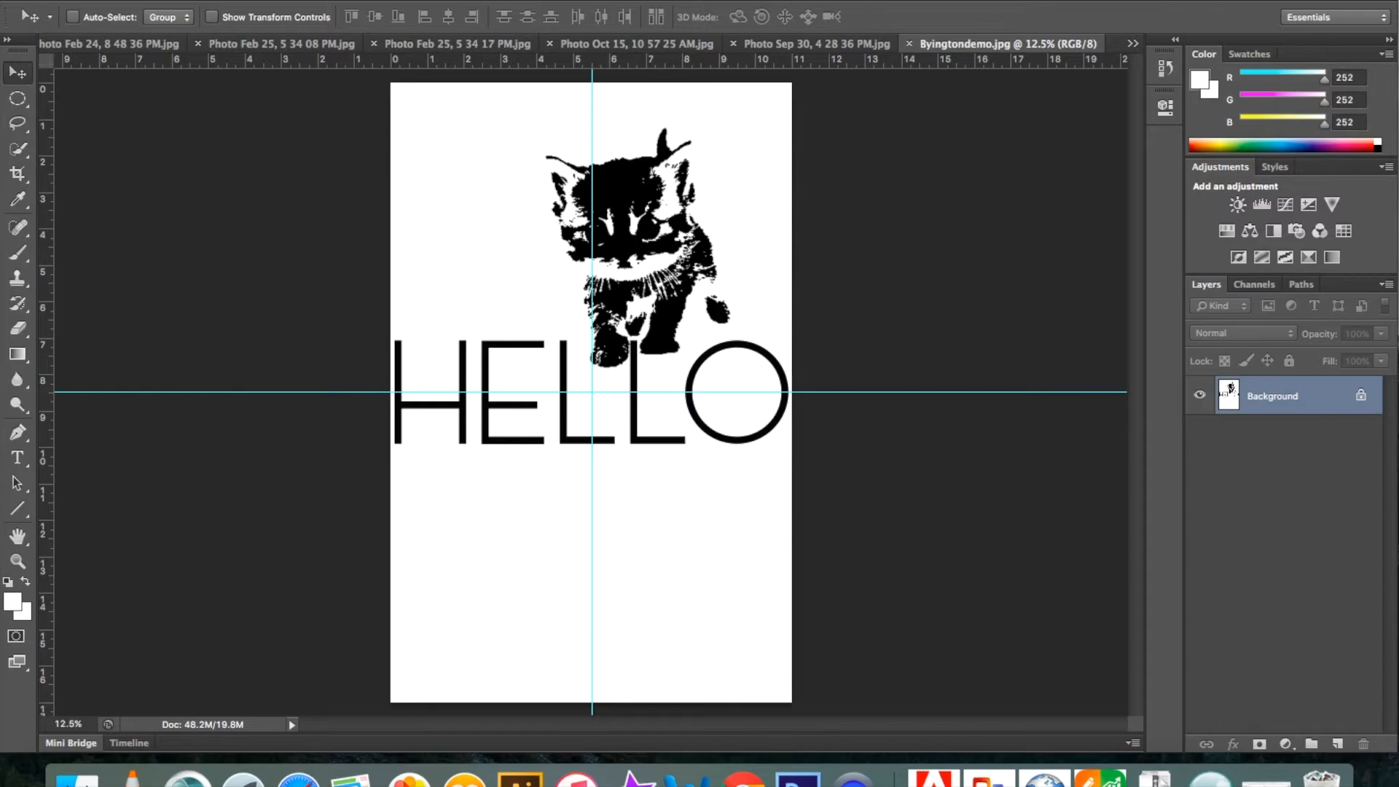
left_click(336, 1)
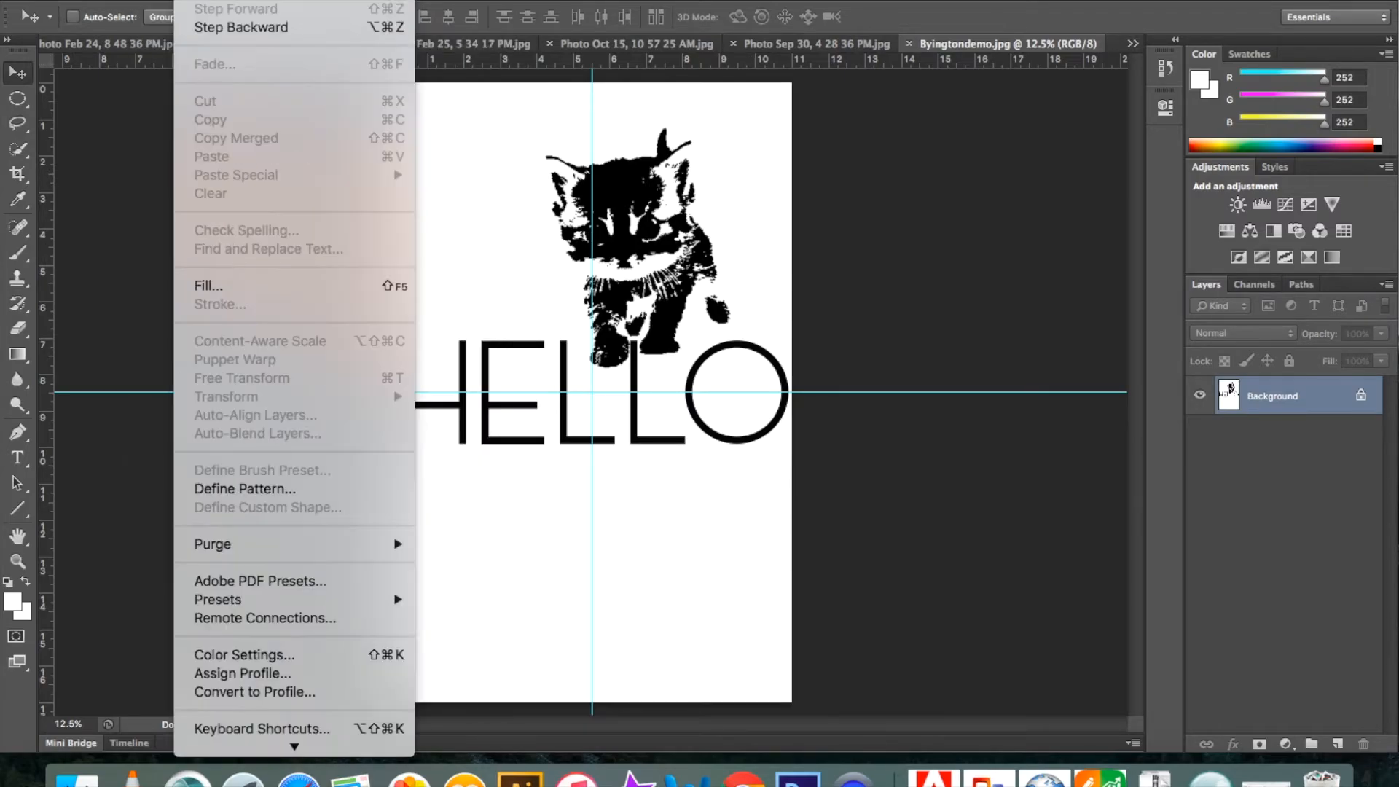
left_click(222, 29)
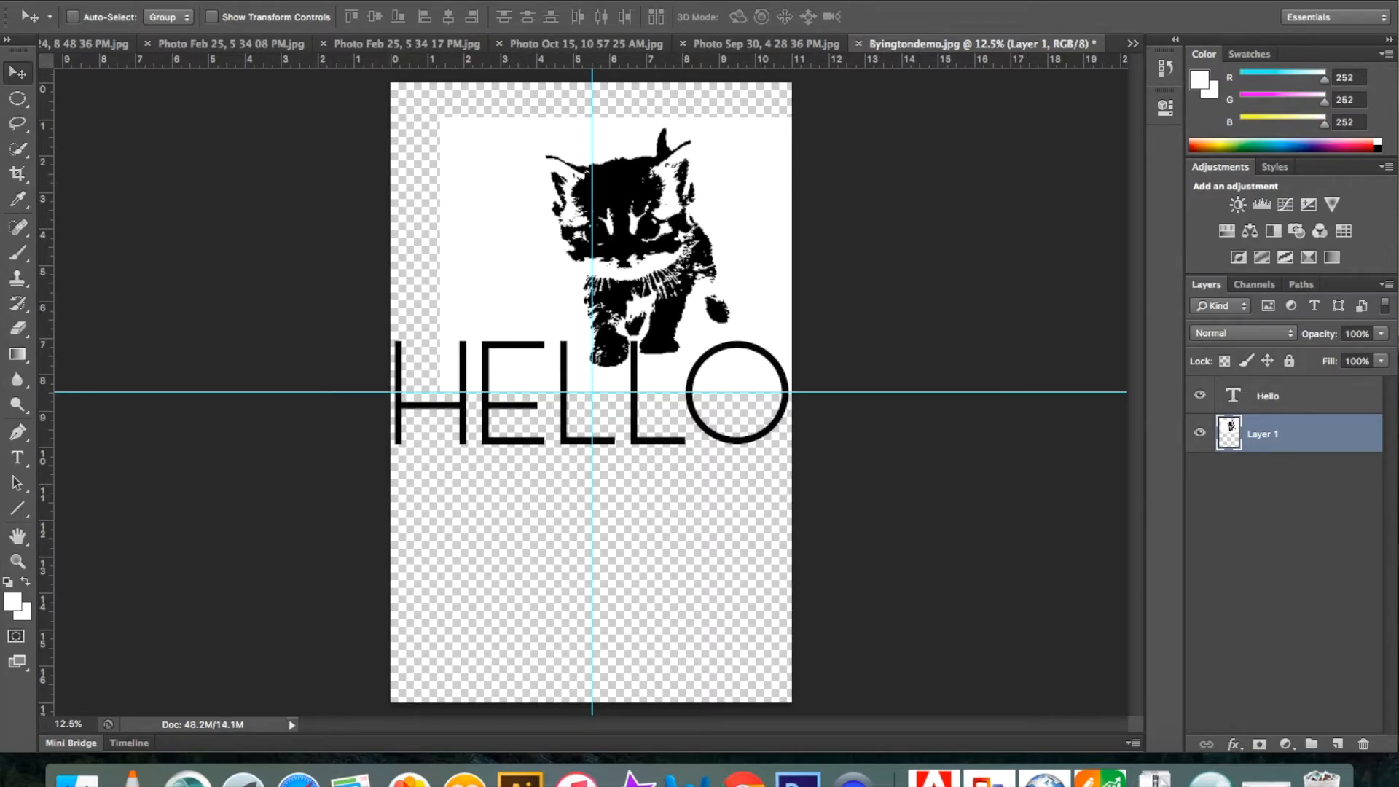
- Save the layered design to the Desktop as Byingtondemo.psd in Photoshop format with Layers included
left_click(239, 1)
left_click(213, 199)
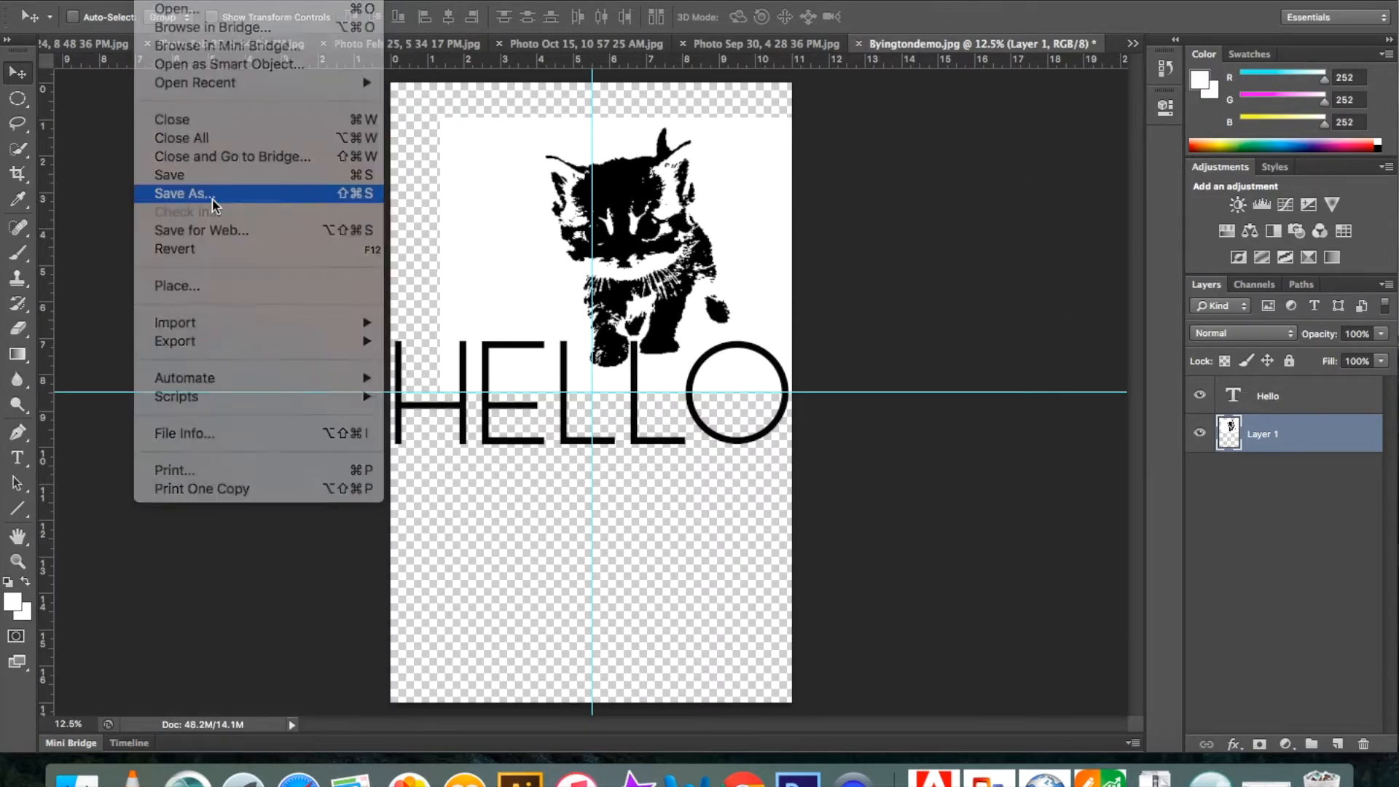
left_click(676, 243)
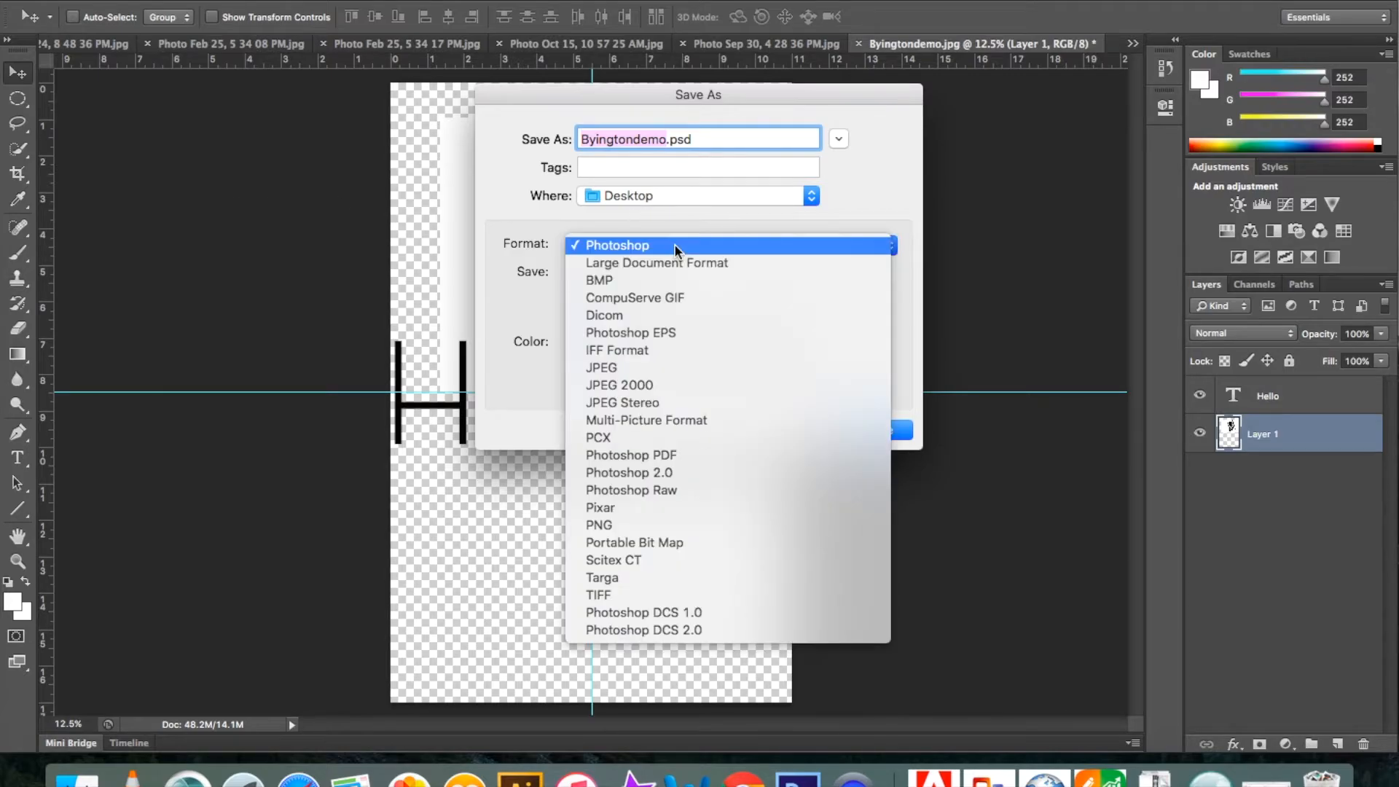
left_click(690, 149)
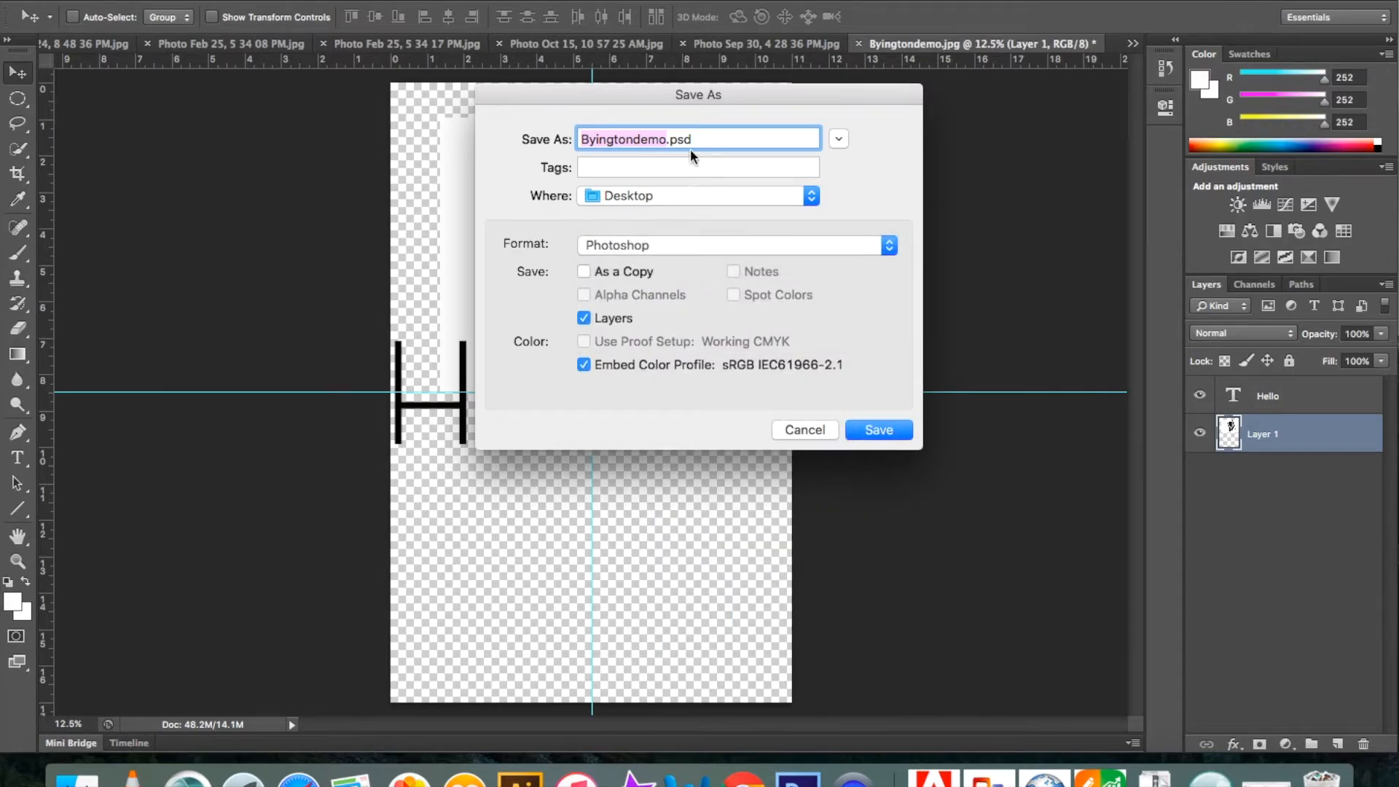
left_click(879, 430)
left_click(904, 290)
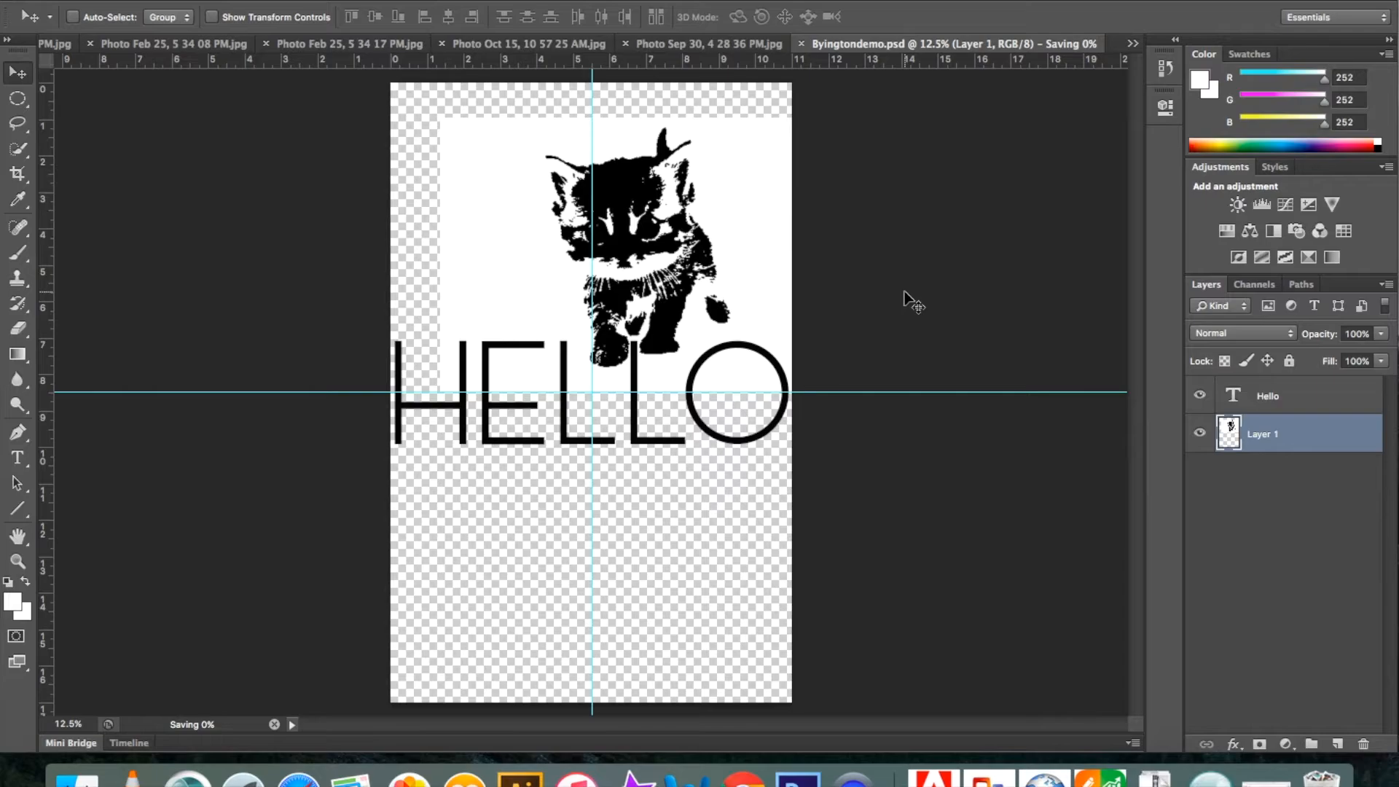
- Close the saved design in Photoshop and place Byingtondemo.psd beside Byingtondemo.jpg on the desktop
left_click(860, 45)
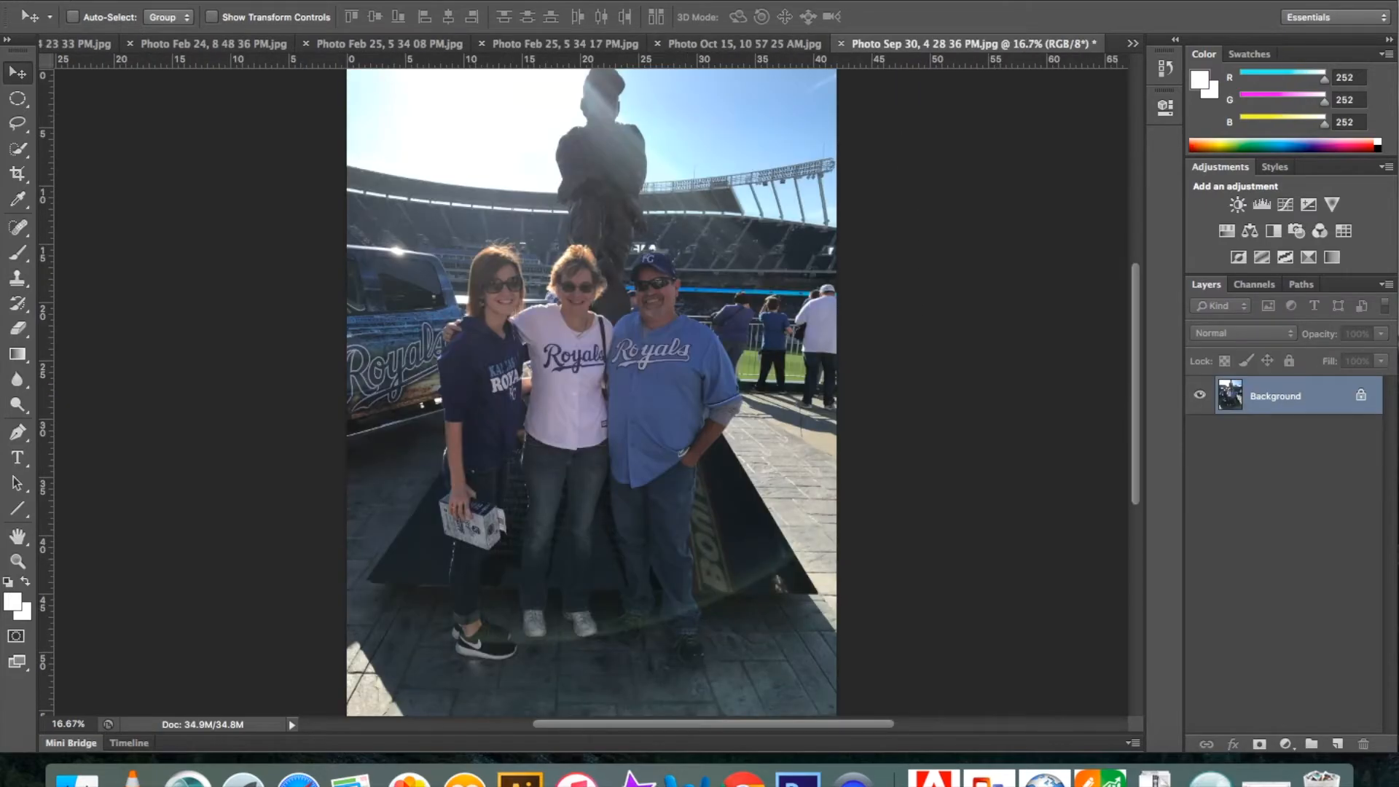
left_click(33, 1)
left_click_drag(1352, 561, 1028, 437)
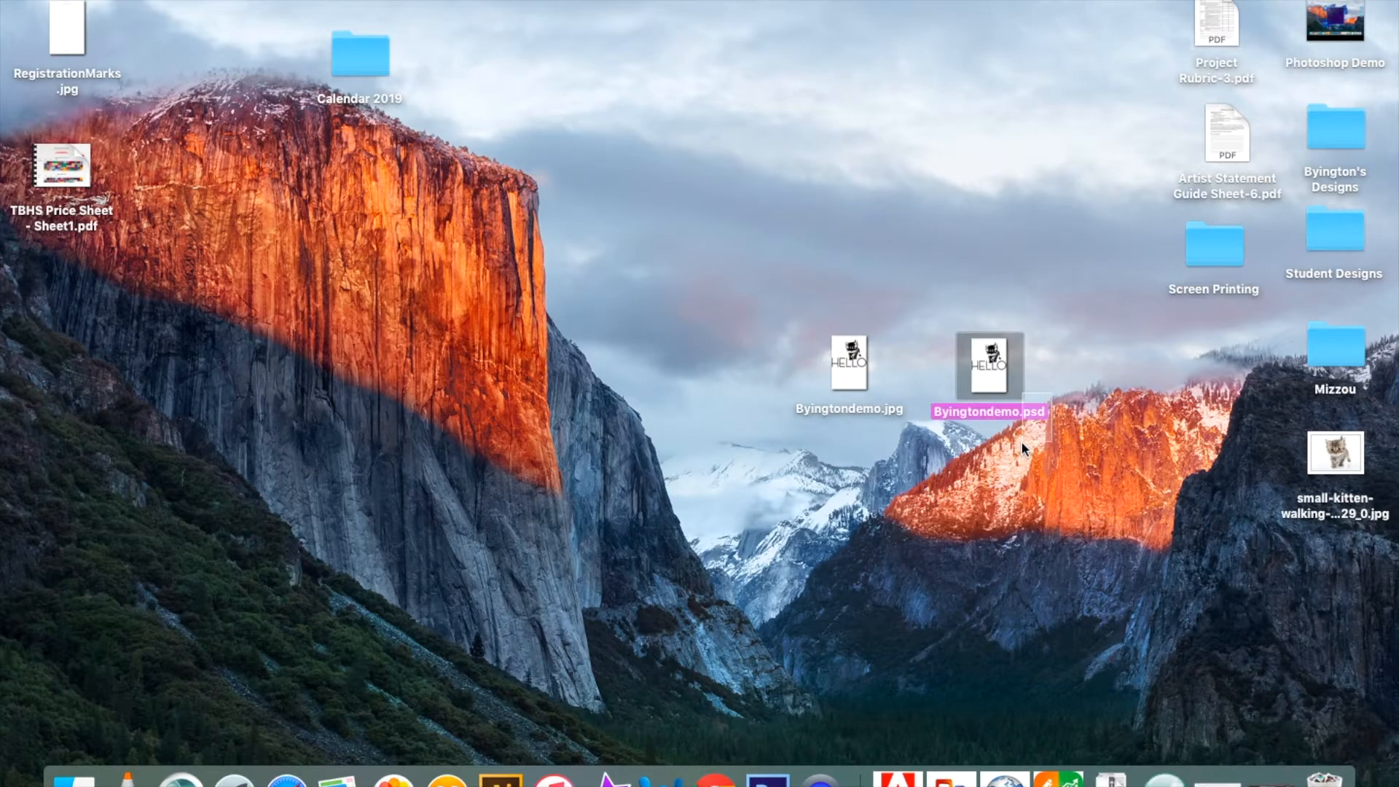
left_click_drag(917, 395, 862, 440)
left_click(862, 441)
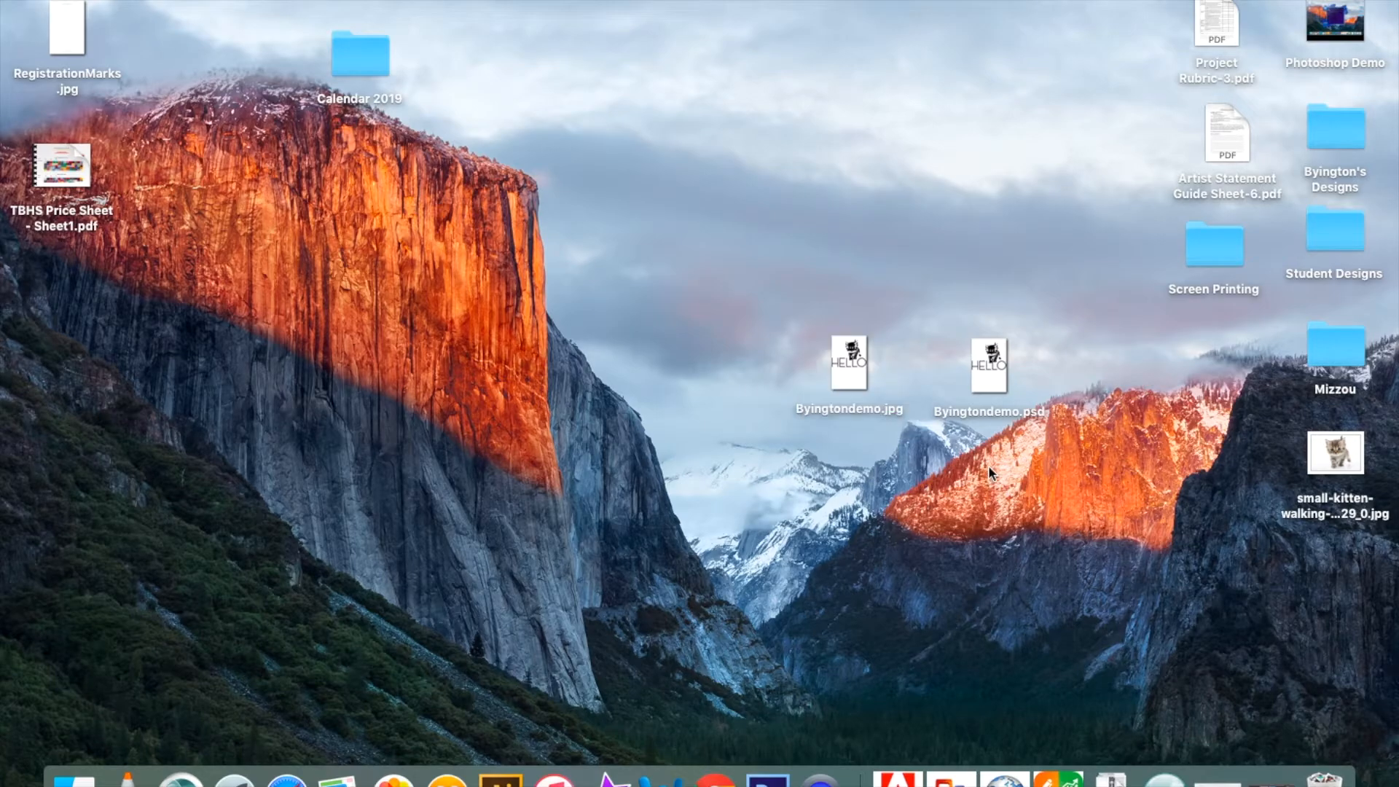
- Reopen Byingtondemo.psd from the desktop to check its separate layers and close it again
double_click(991, 373)
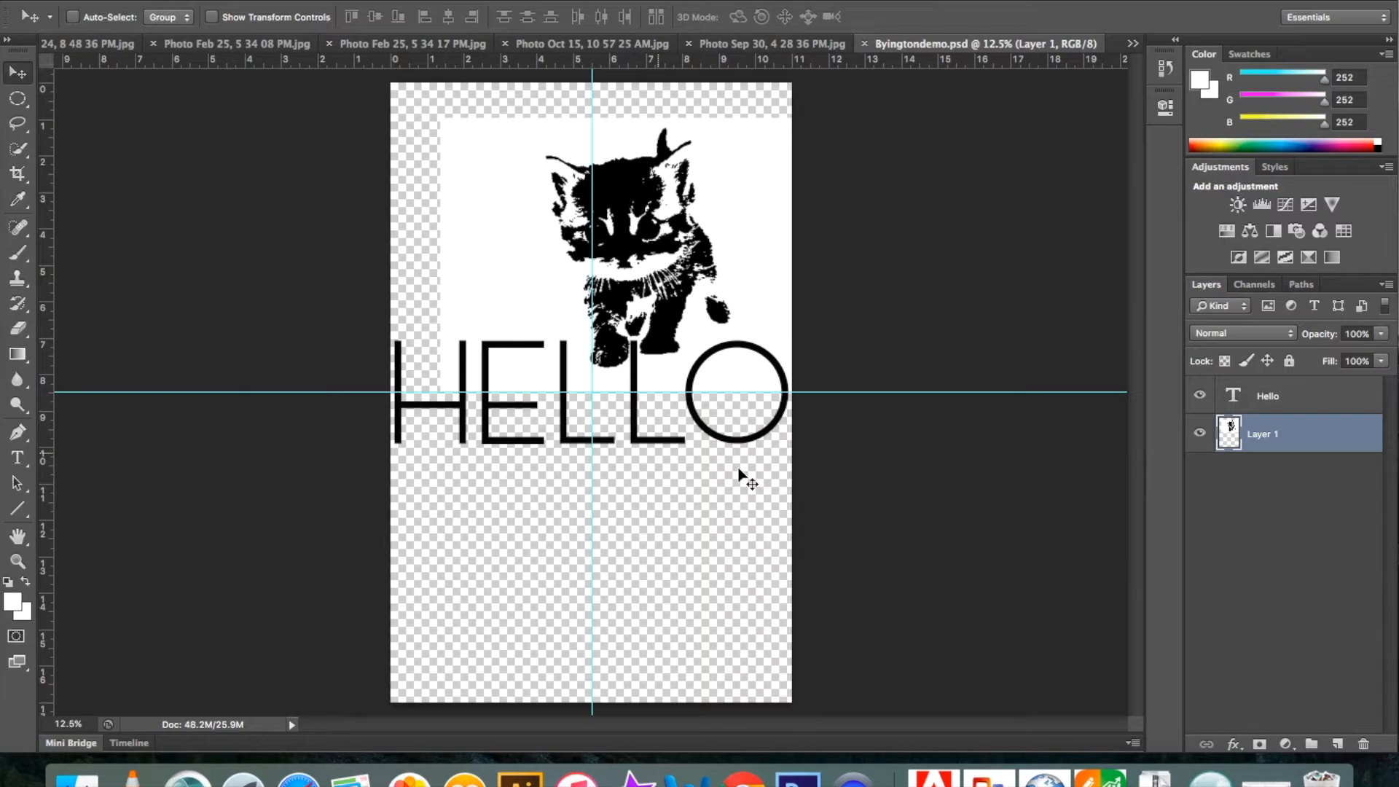
left_click(866, 44)
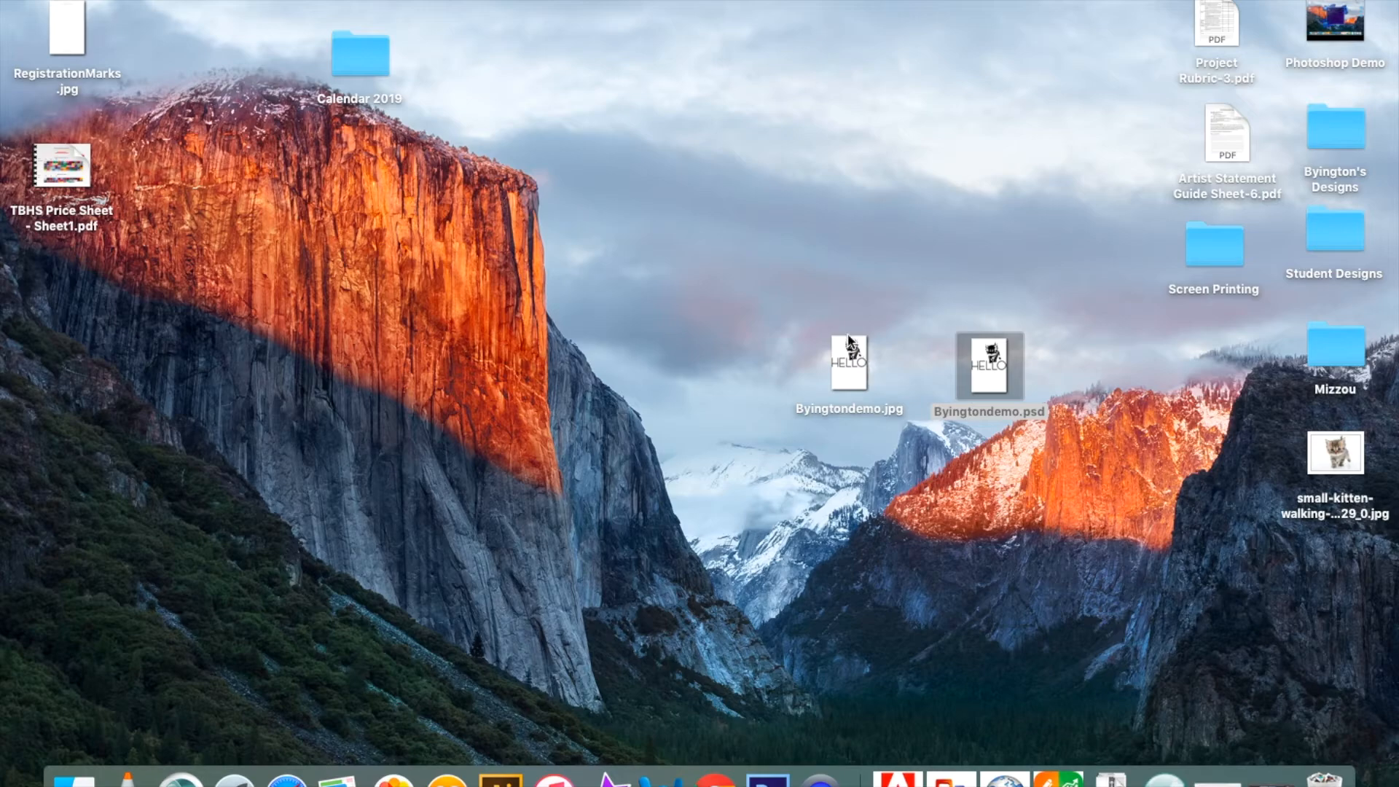
- Open Byingtondemo.jpg from the desktop in Preview and bring up its print settings
left_click(847, 336)
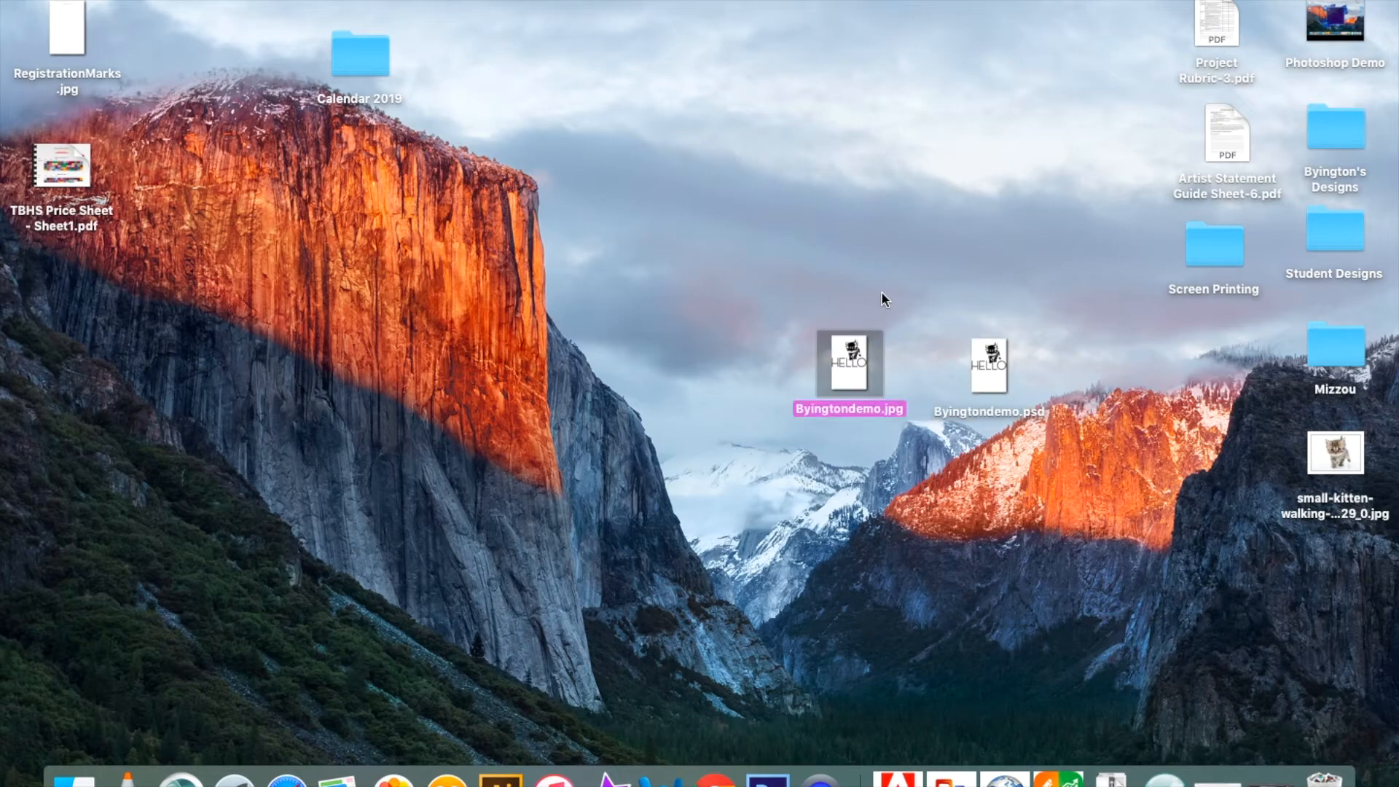
double_click(859, 350)
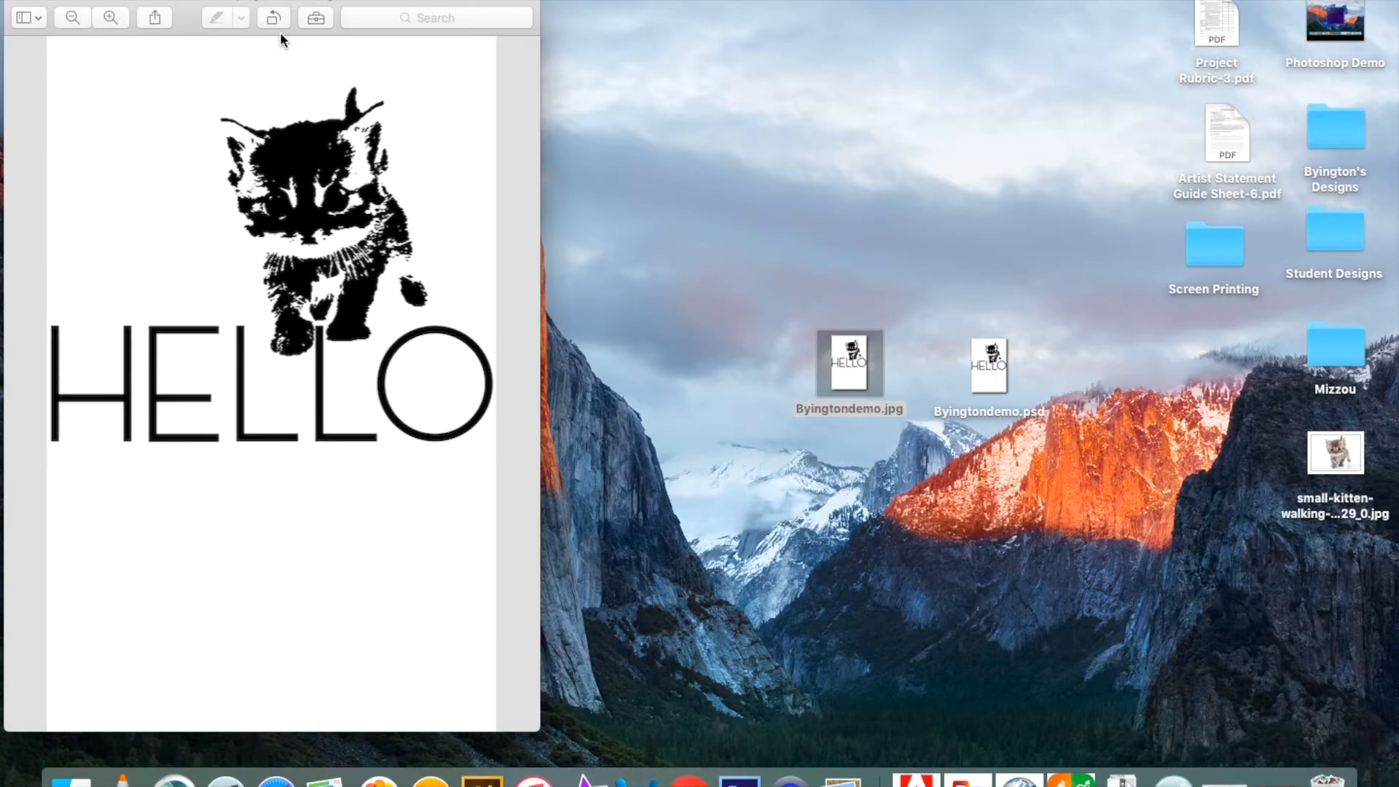
left_click(132, 0)
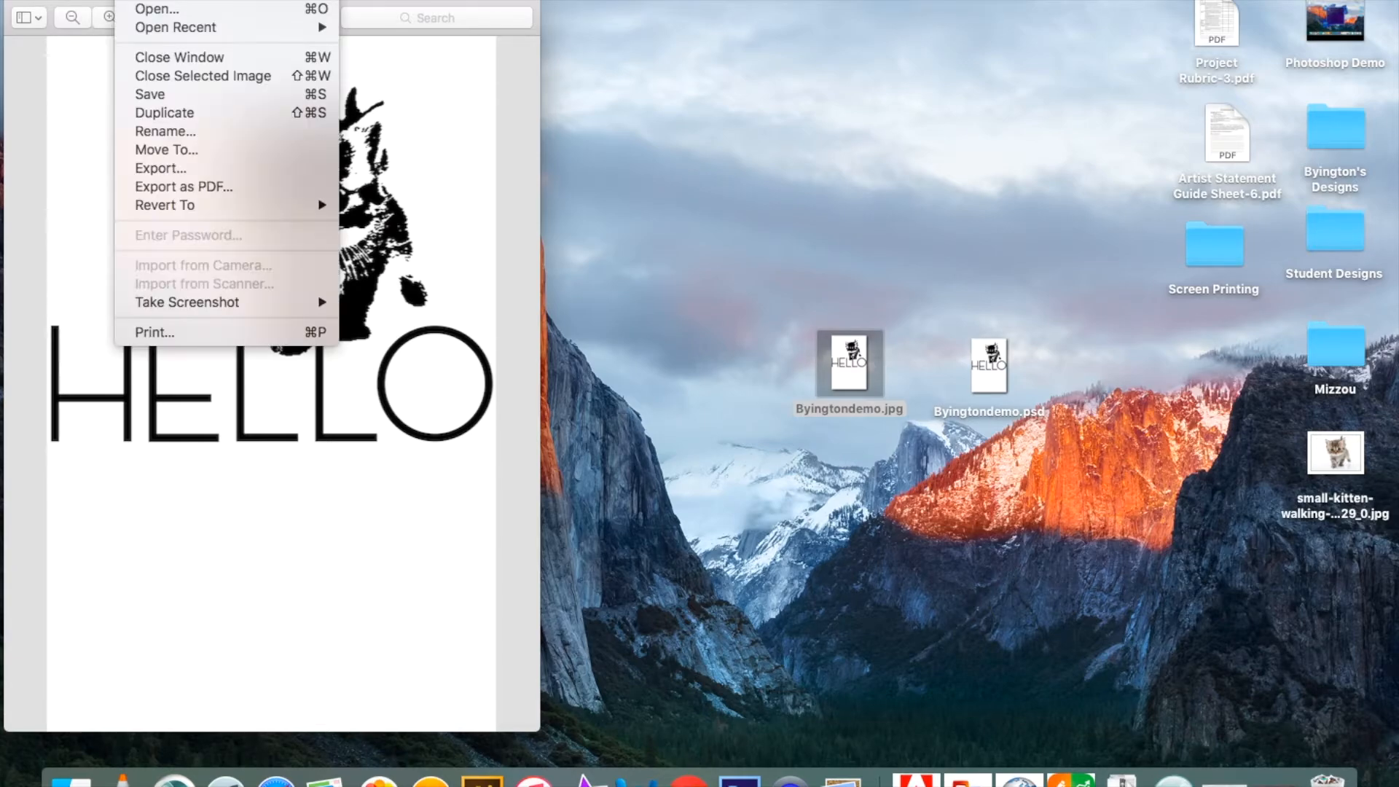
left_click(223, 337)
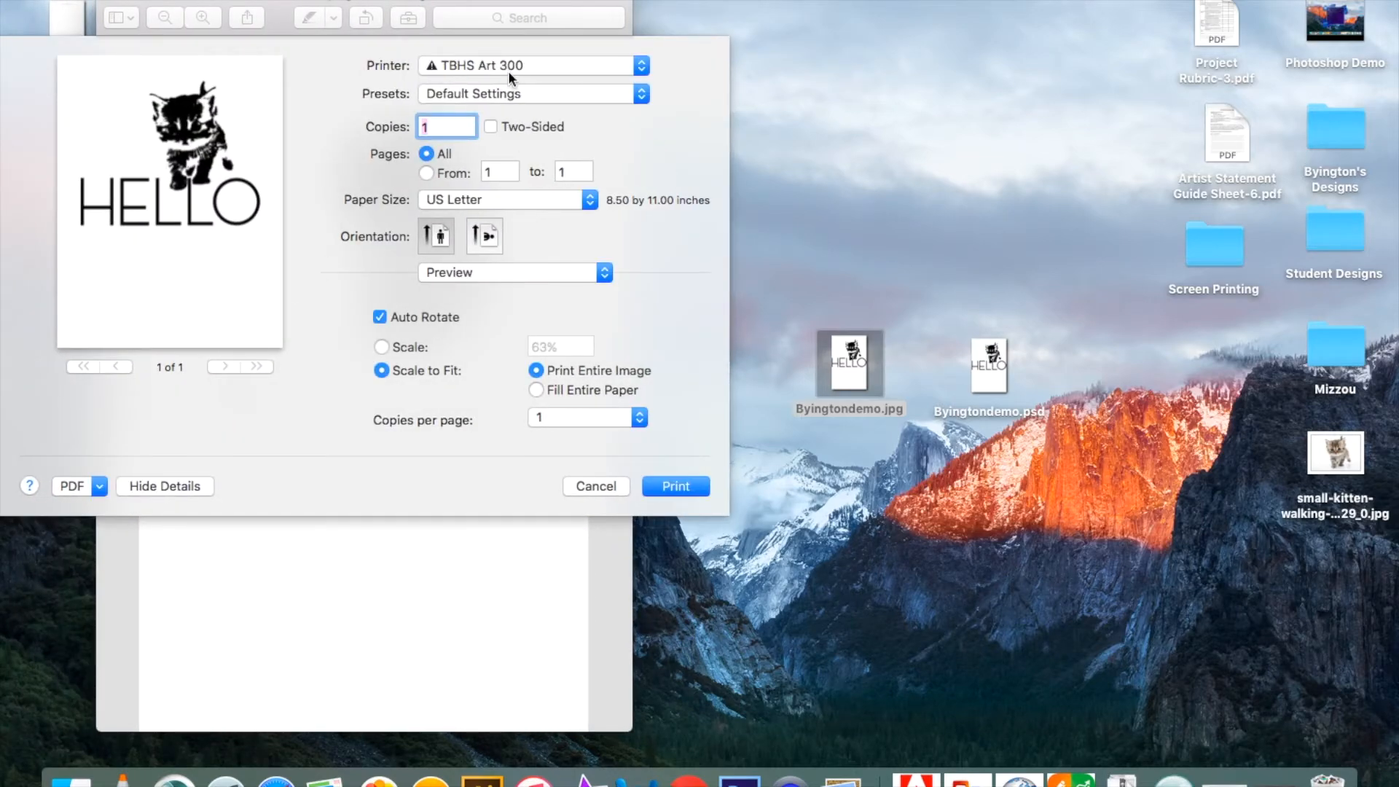
- Choose the EPSON Artisan 1430 as the printer for Byingtondemo.jpg
left_click(515, 64)
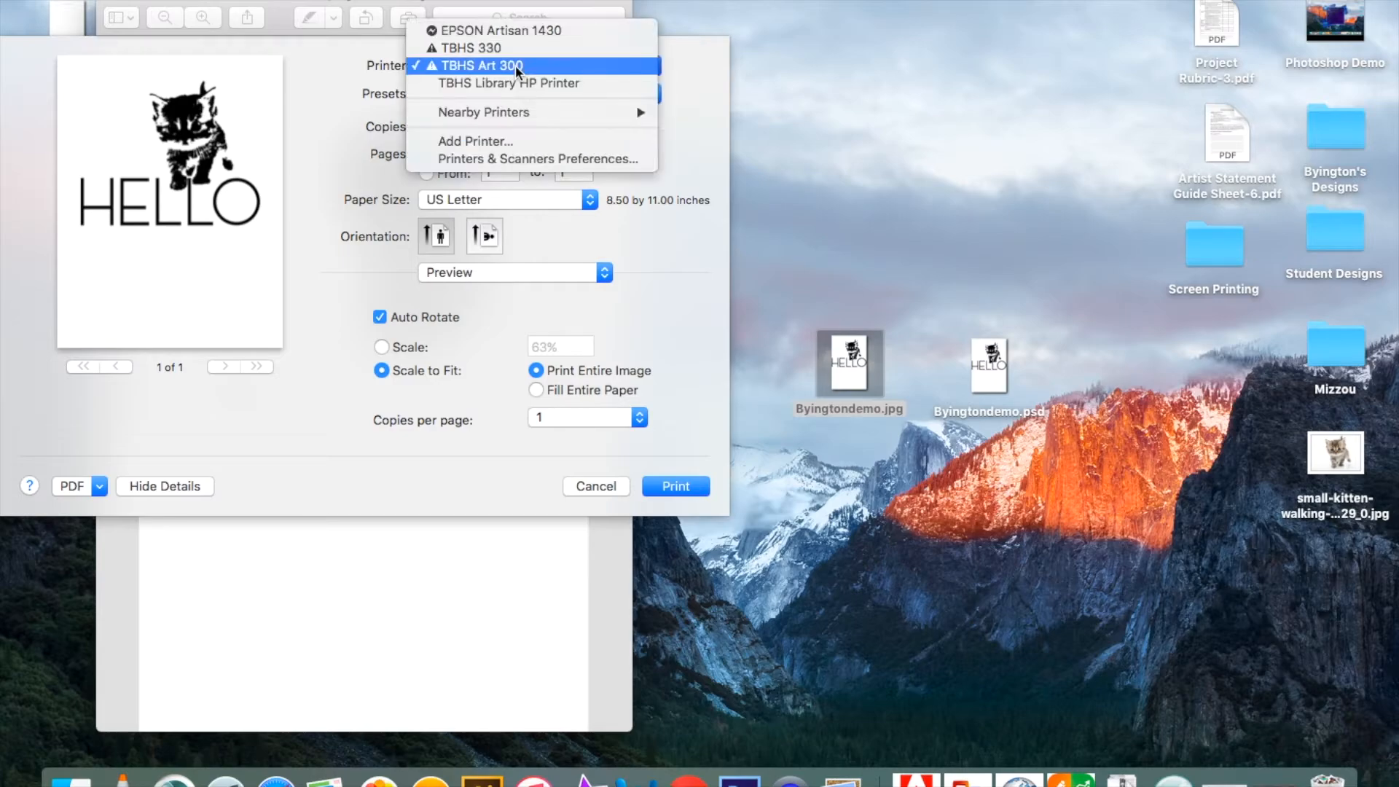
left_click(524, 29)
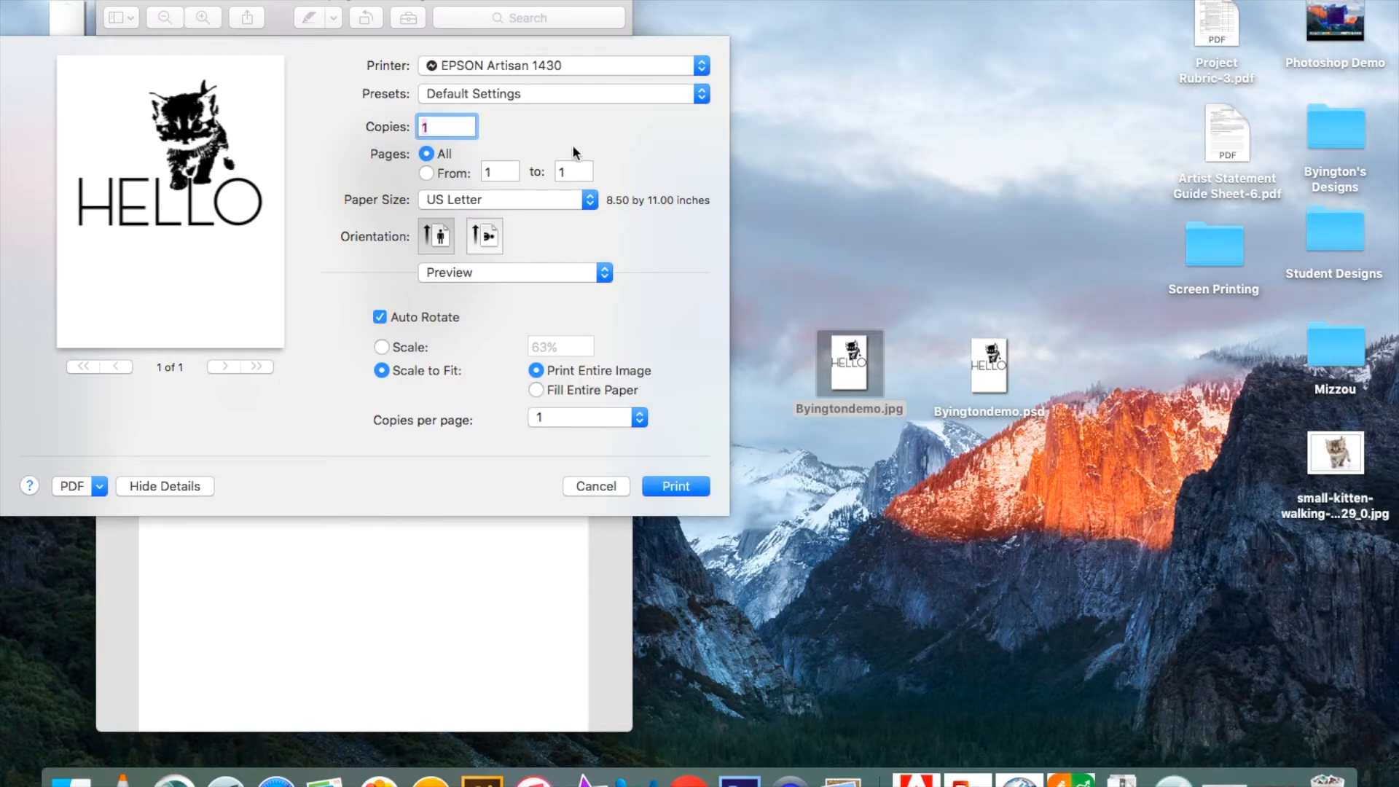
left_click(539, 64)
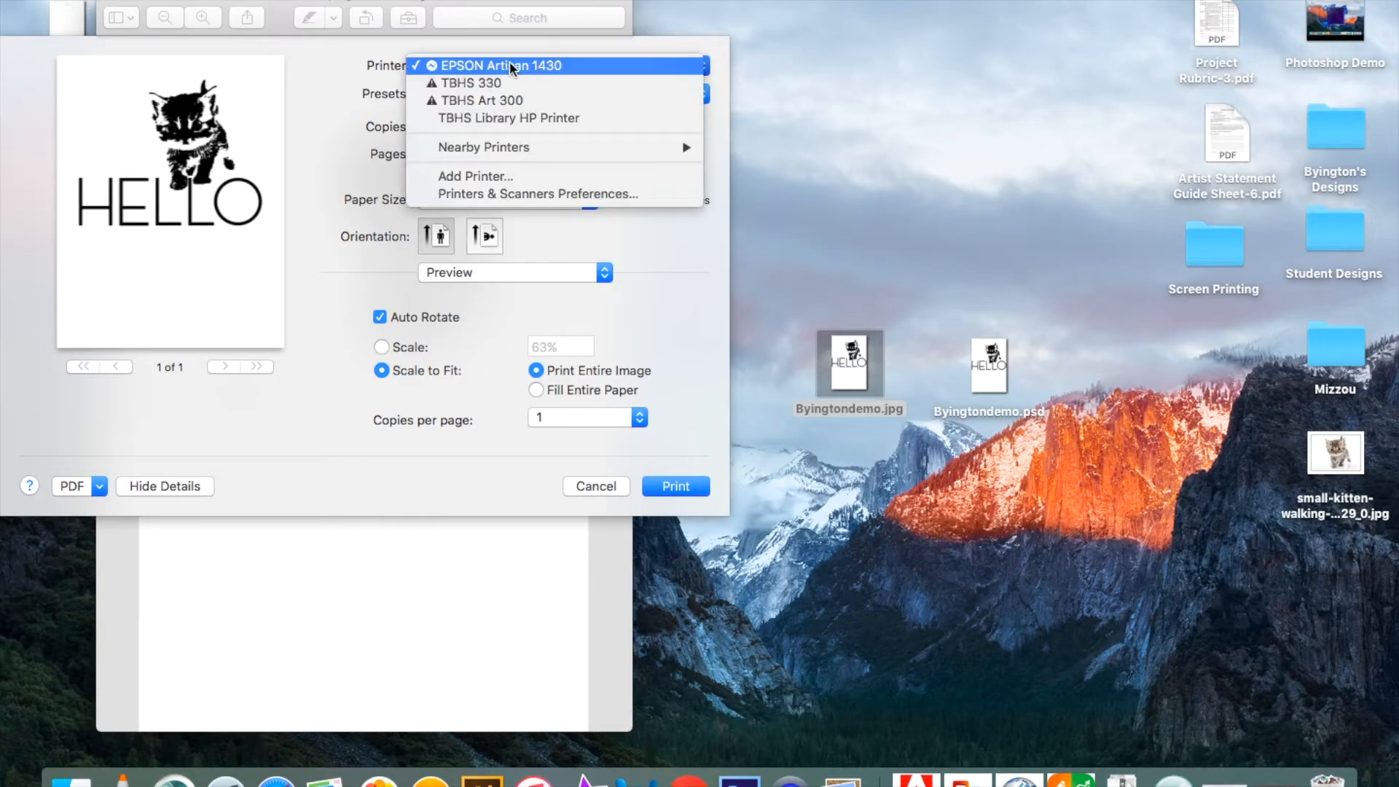
left_click(517, 65)
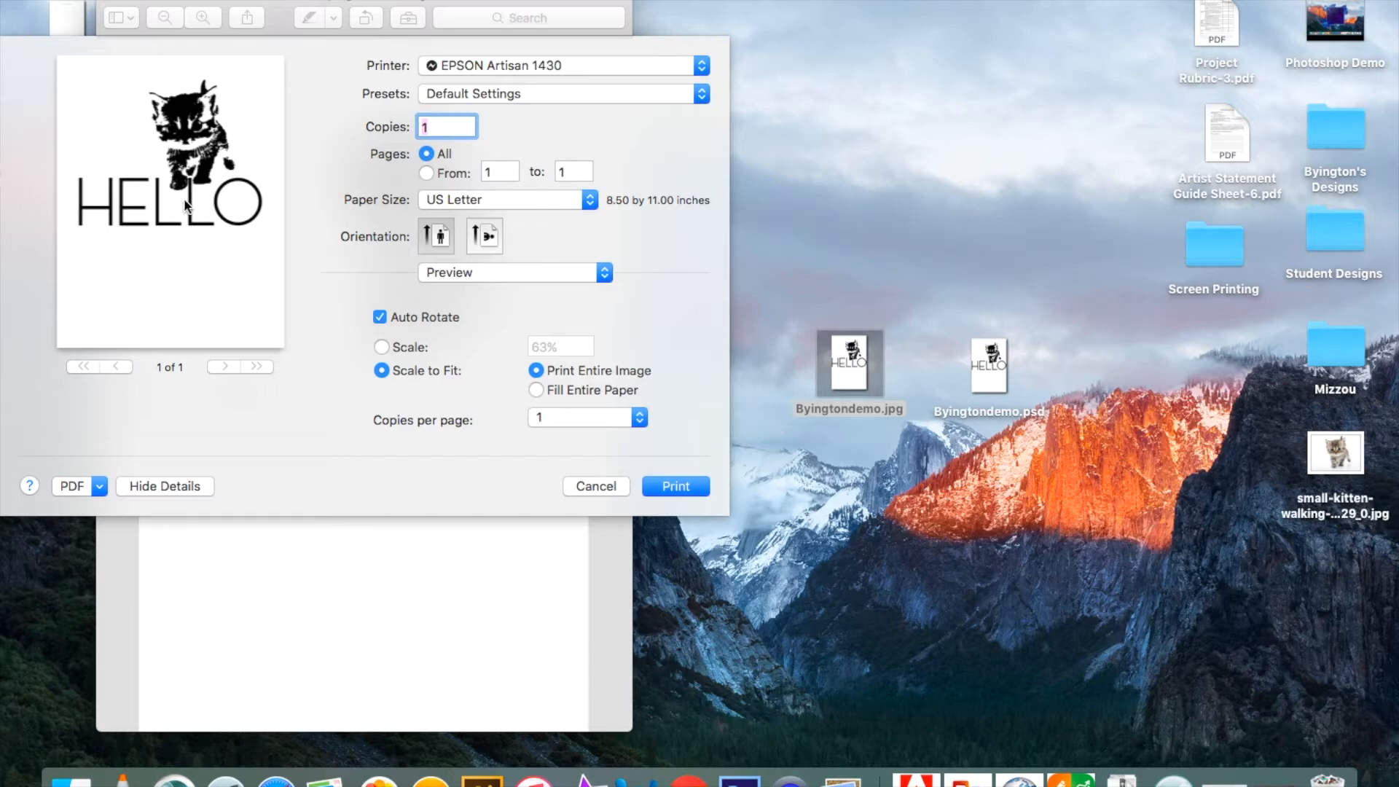
- Set the print paper size to US B (11 x 17 in), cancel the print and close the image preview
left_click(524, 197)
mouse_move(523, 198)
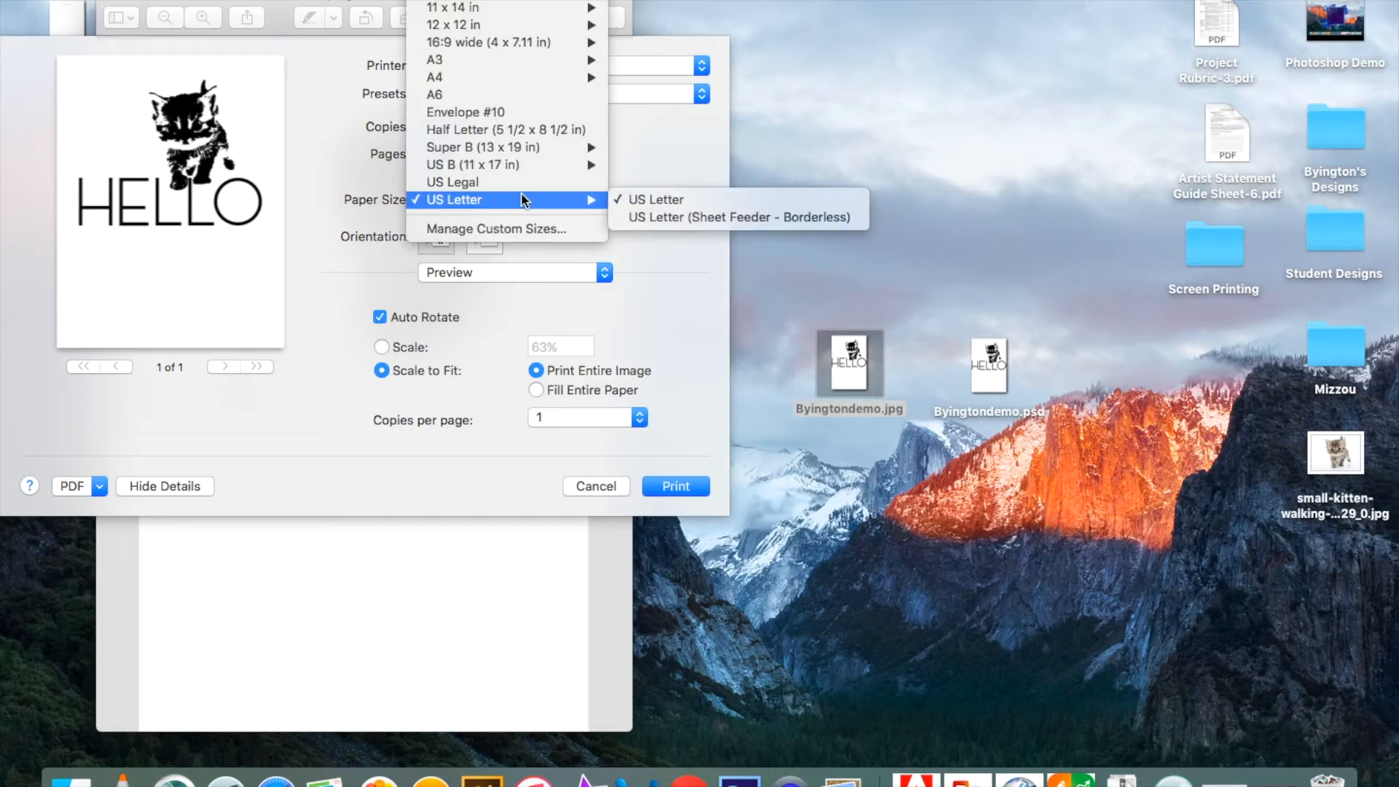
left_click(460, 320)
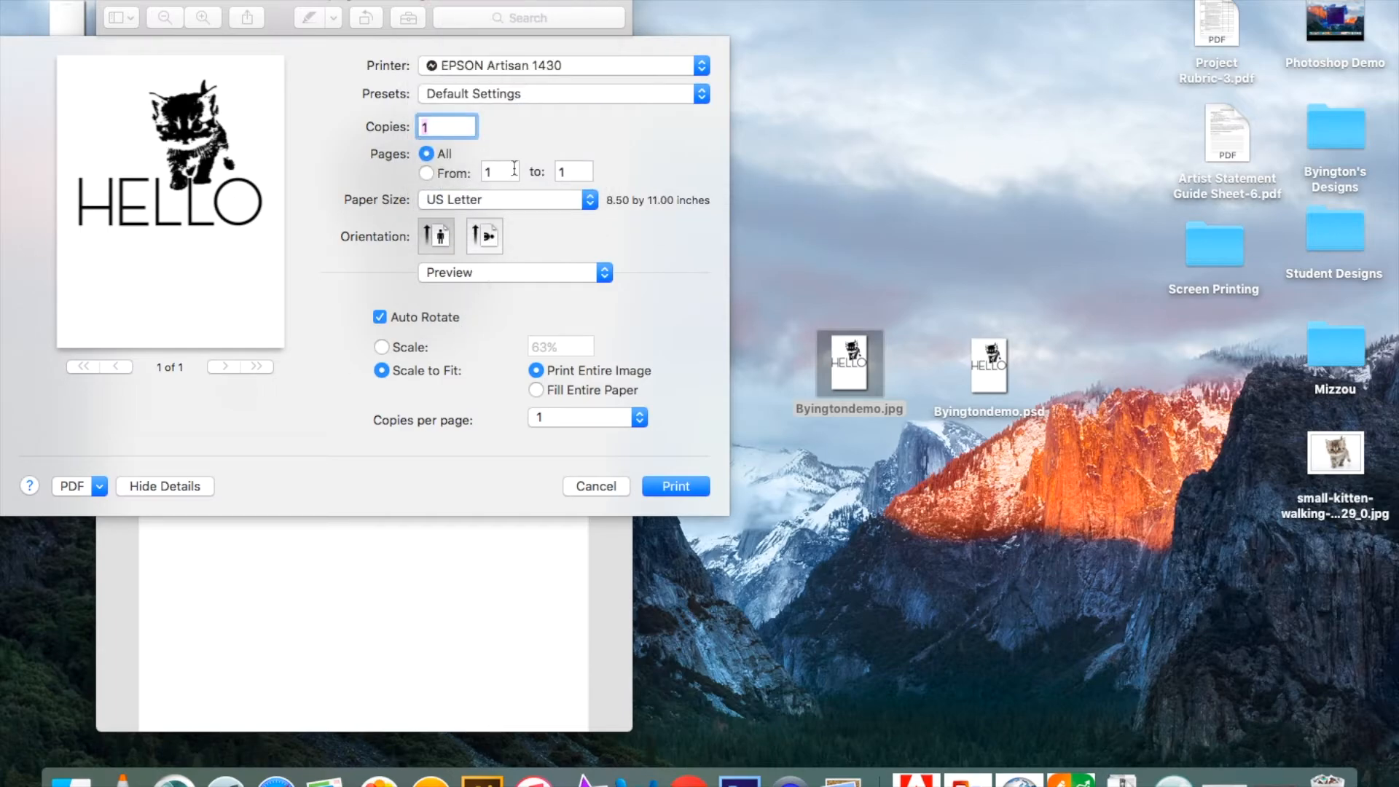
left_click(525, 197)
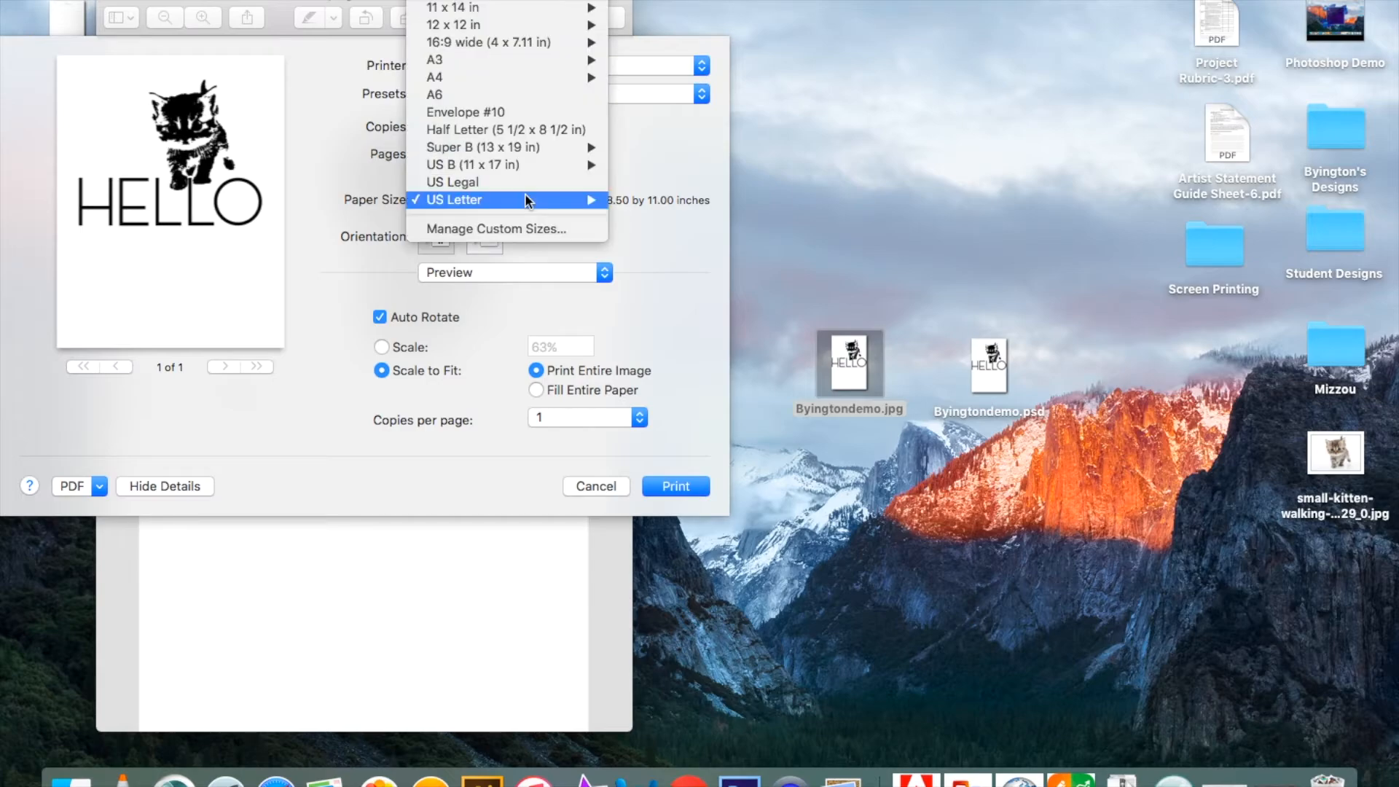
mouse_move(527, 169)
left_click(654, 158)
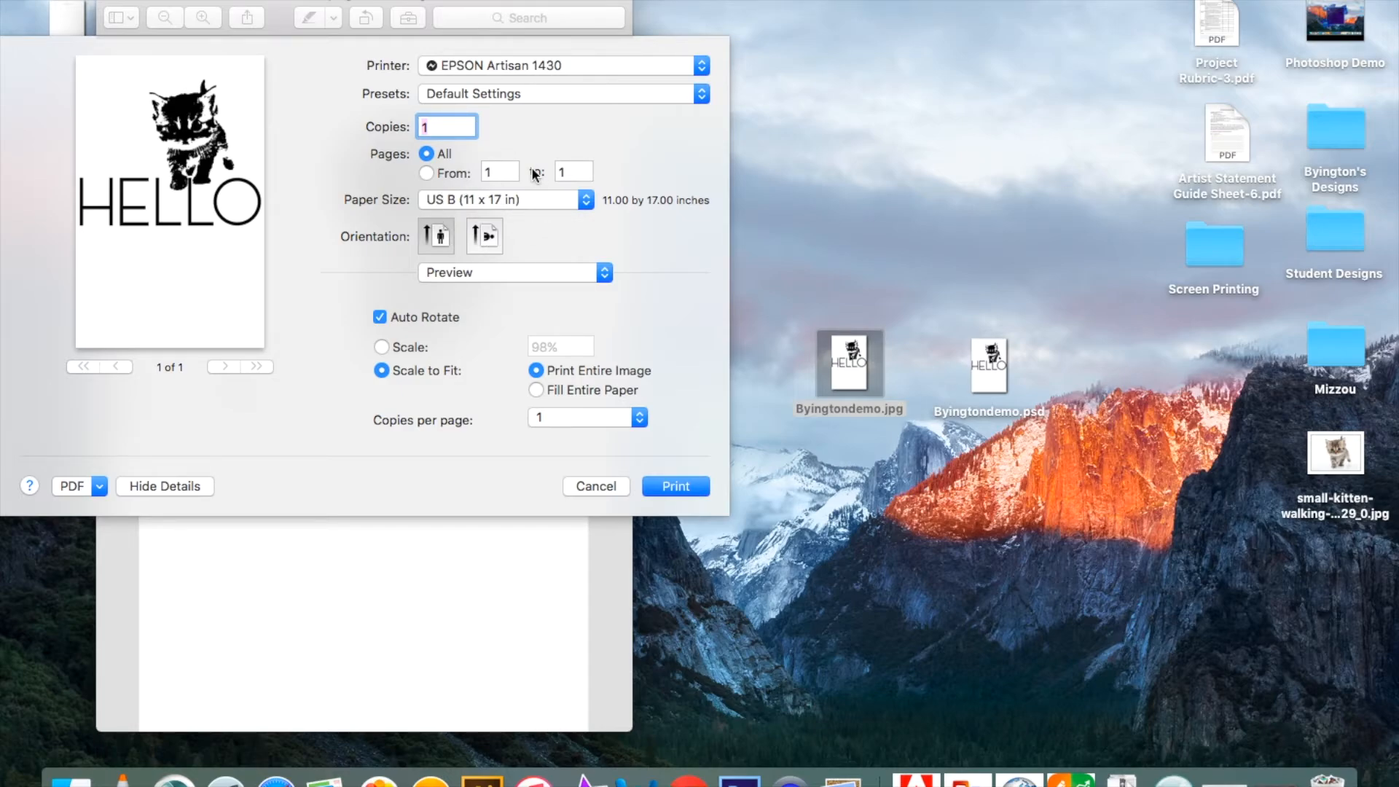
left_click(600, 487)
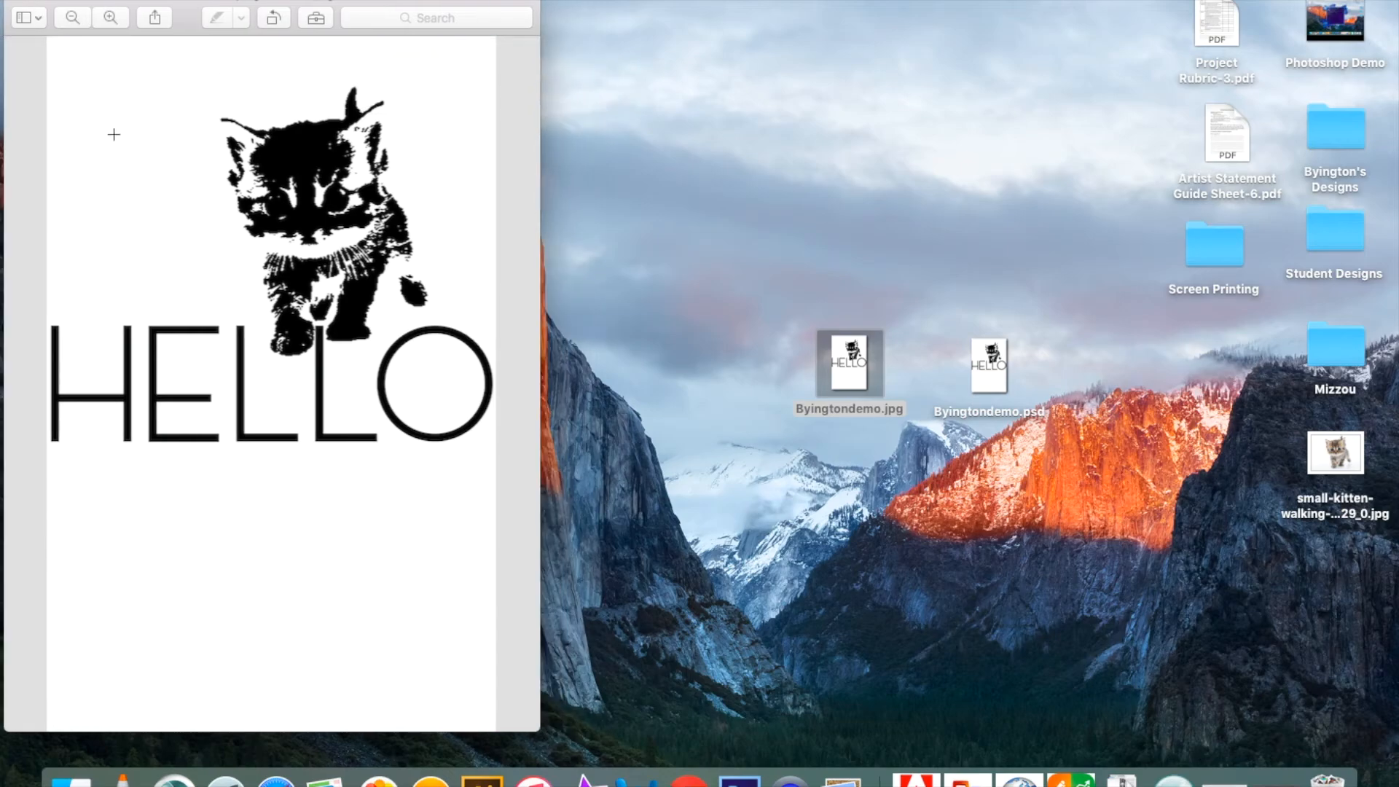
left_click(18, 0)
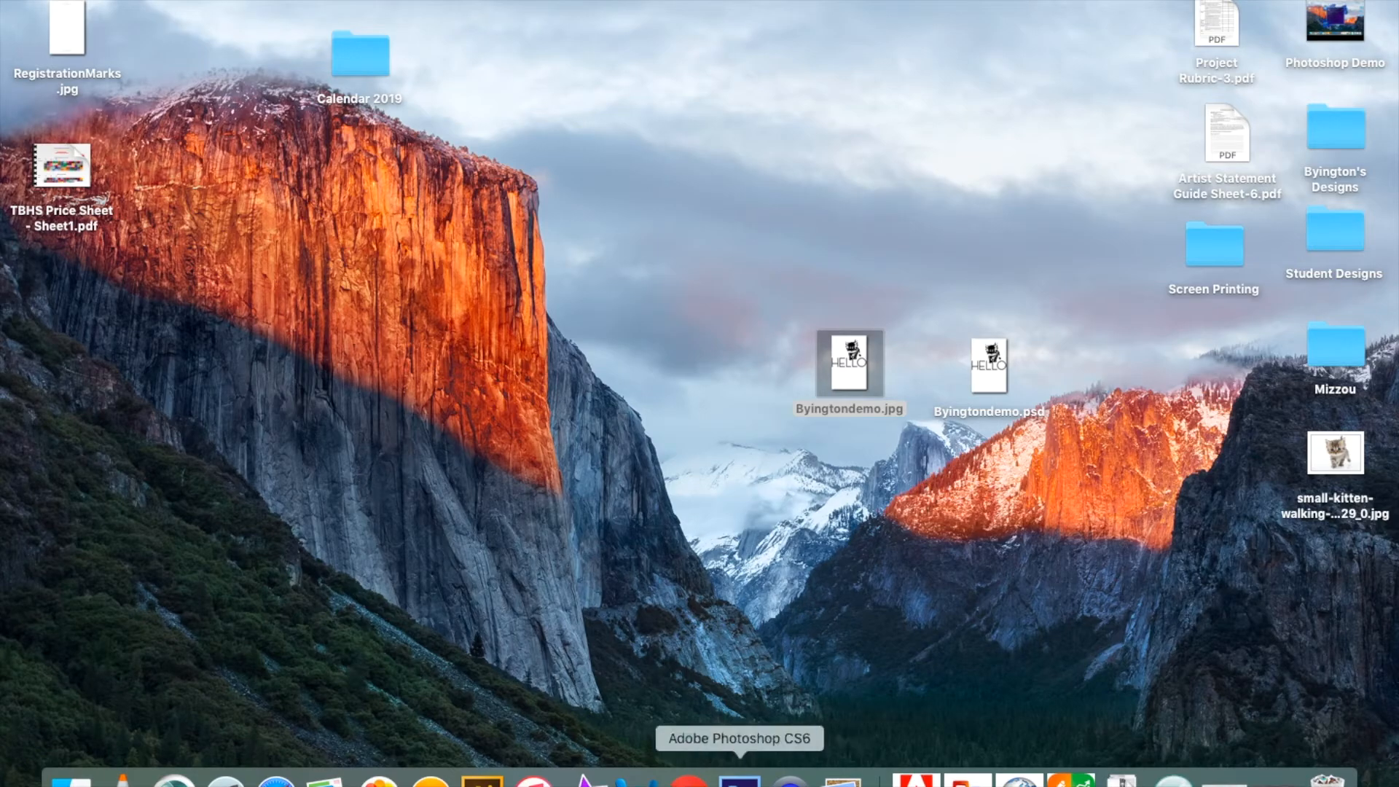
- Open Byingtondemo.psd from the desktop in Photoshop and also open RegistrationMarks.jpg from the Desktop folder
double_click(1001, 379)
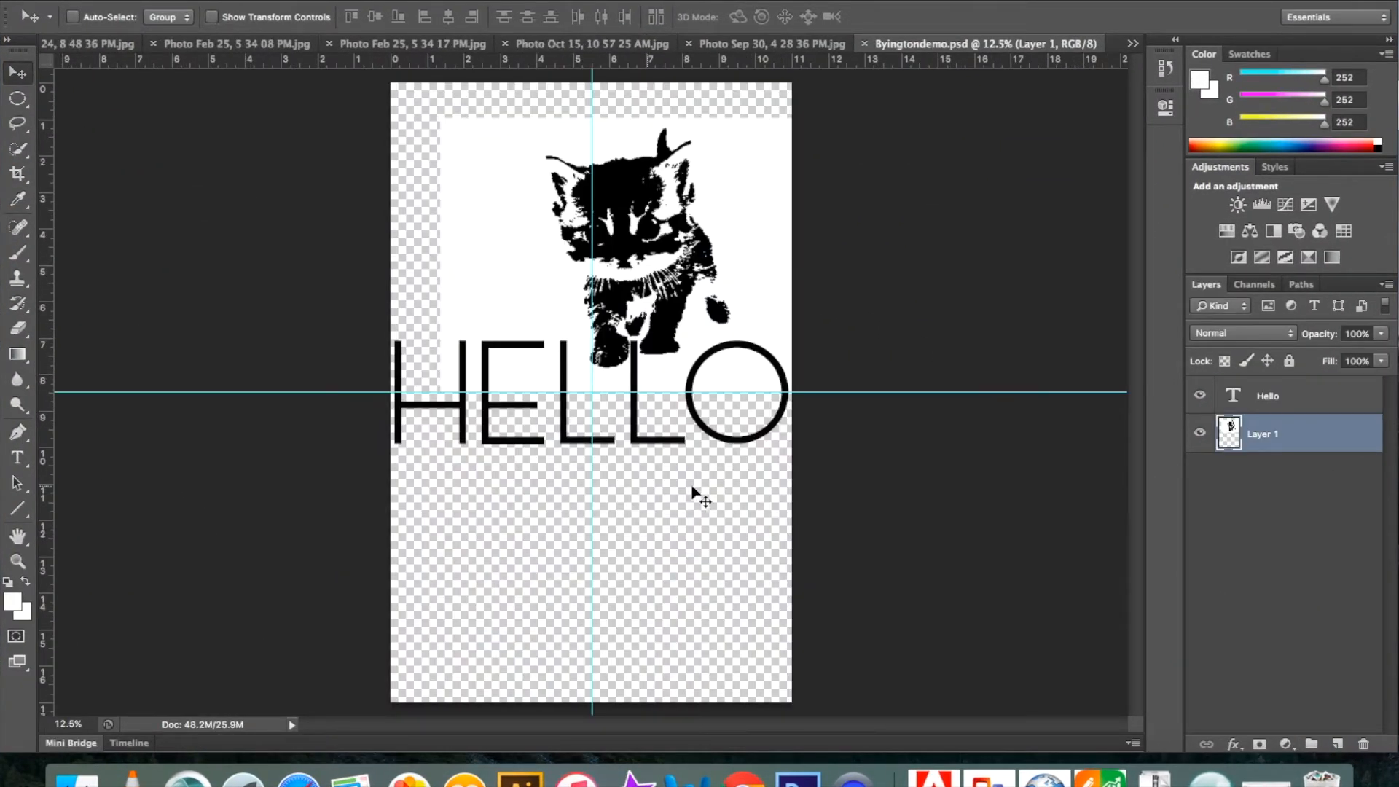
left_click(149, 0)
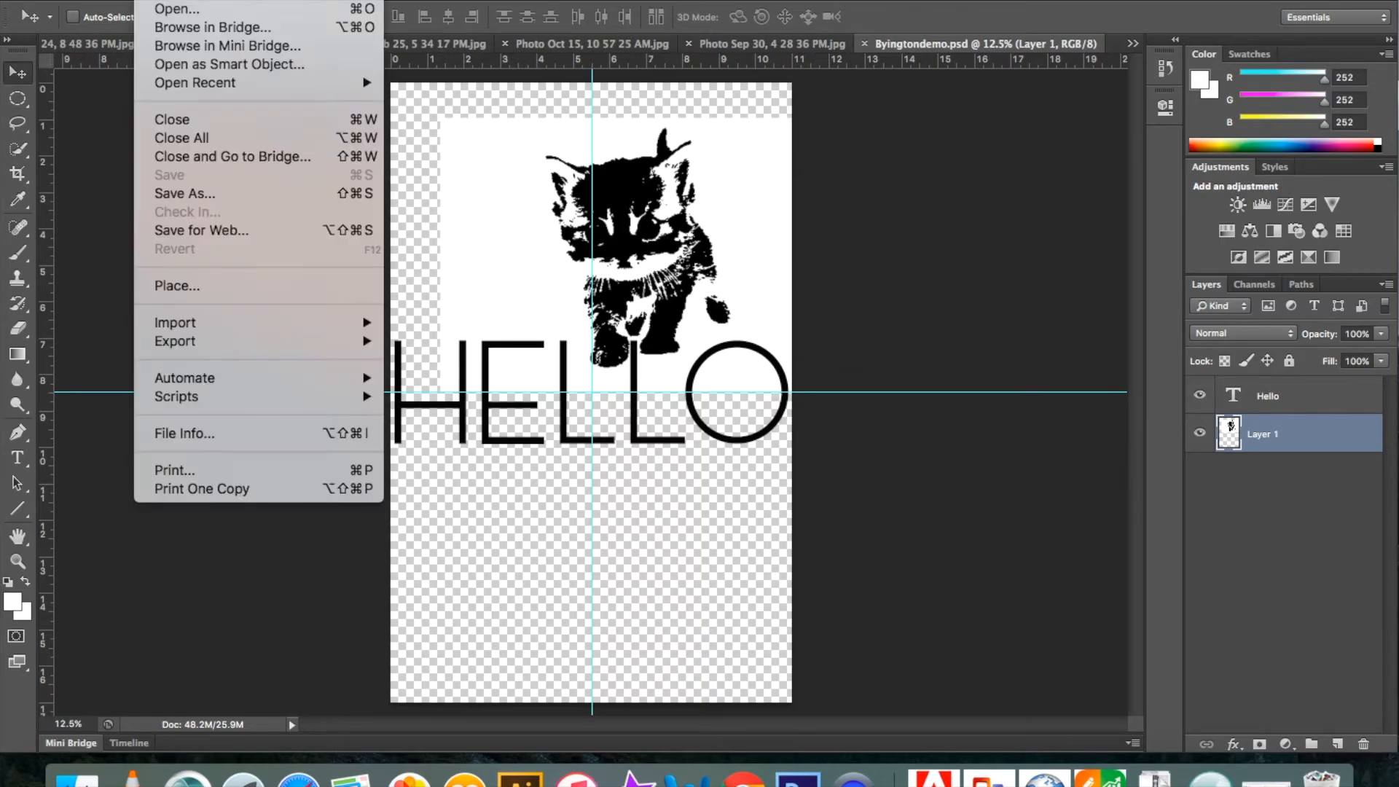
left_click(163, 10)
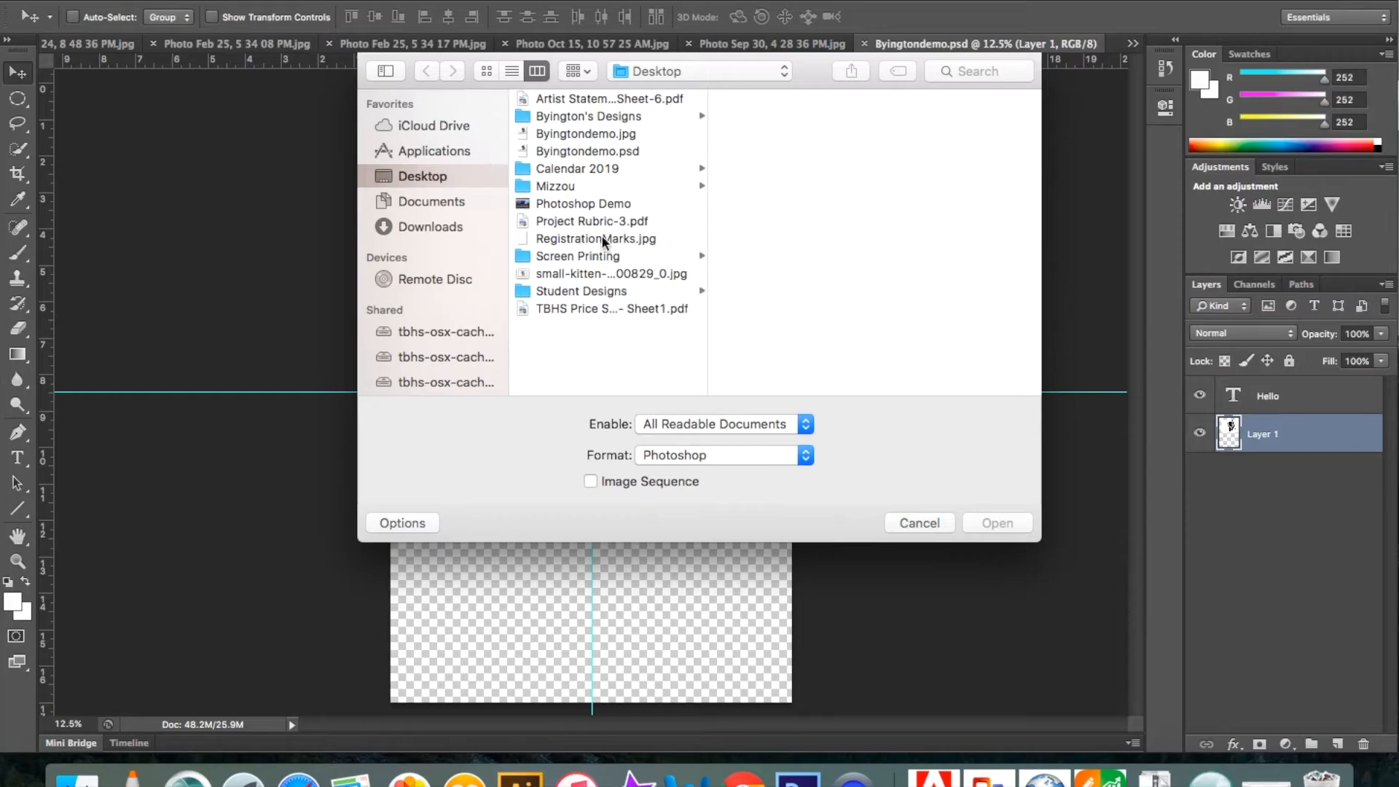
left_click(592, 239)
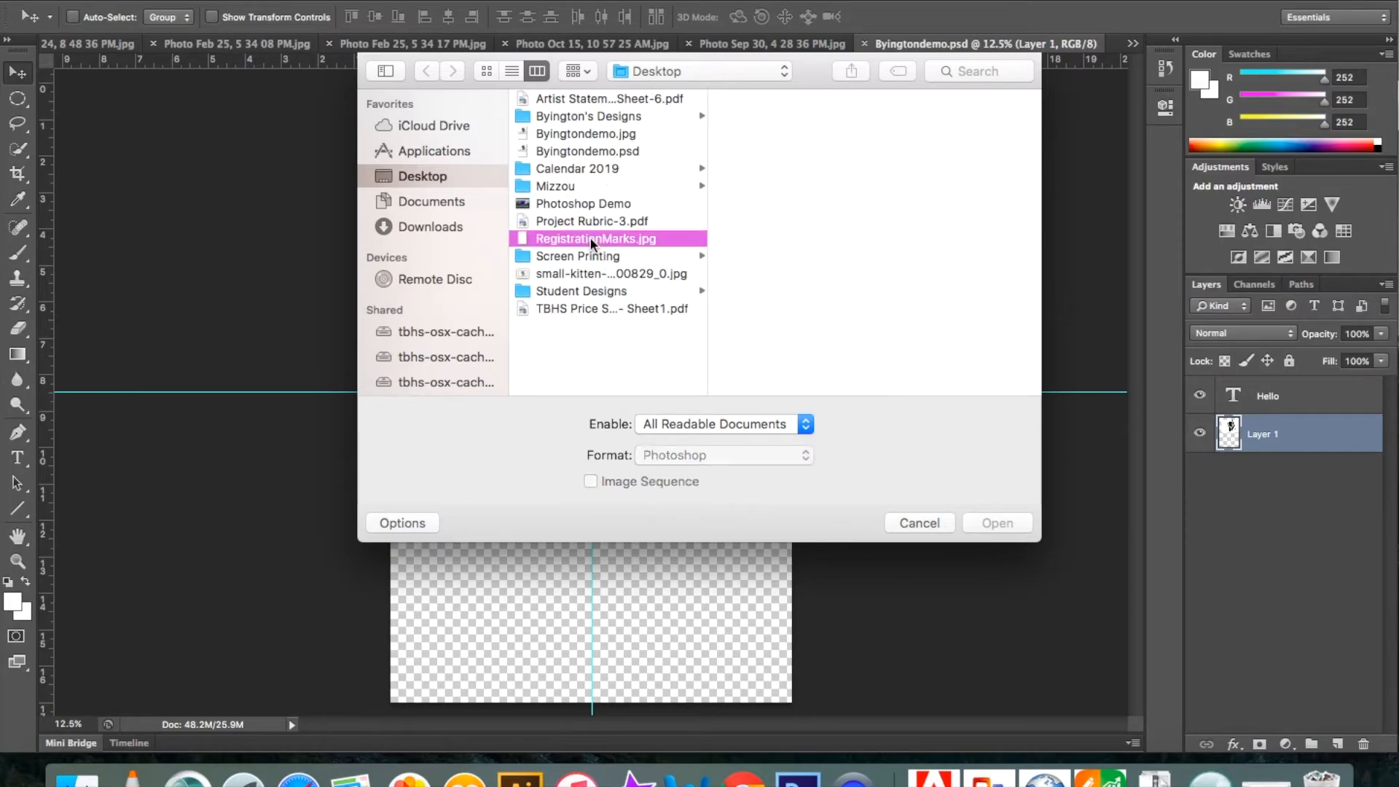
double_click(589, 238)
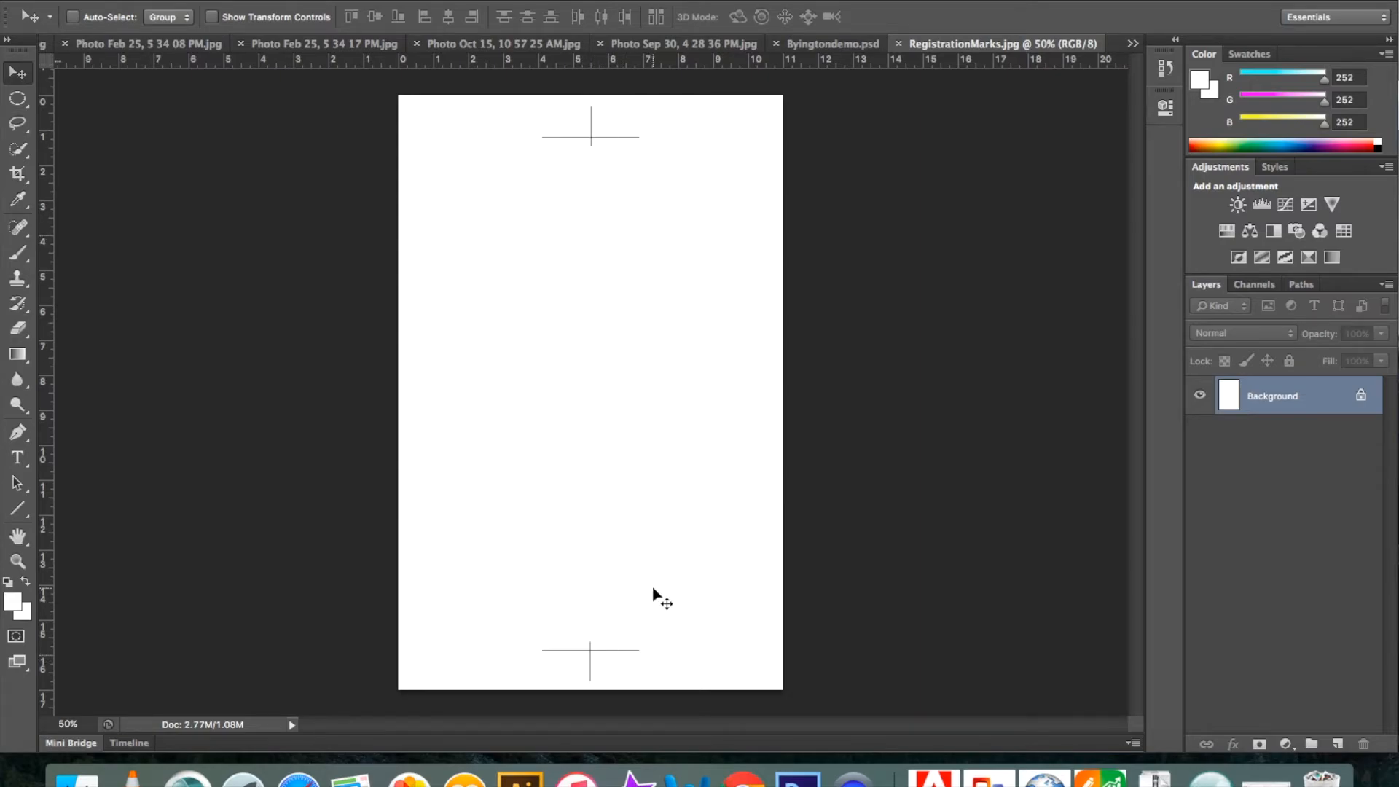
- Compare the RegistrationMarks.jpg and Byingtondemo.psd documents and flatten the Byingtondemo.psd image
left_click(819, 45)
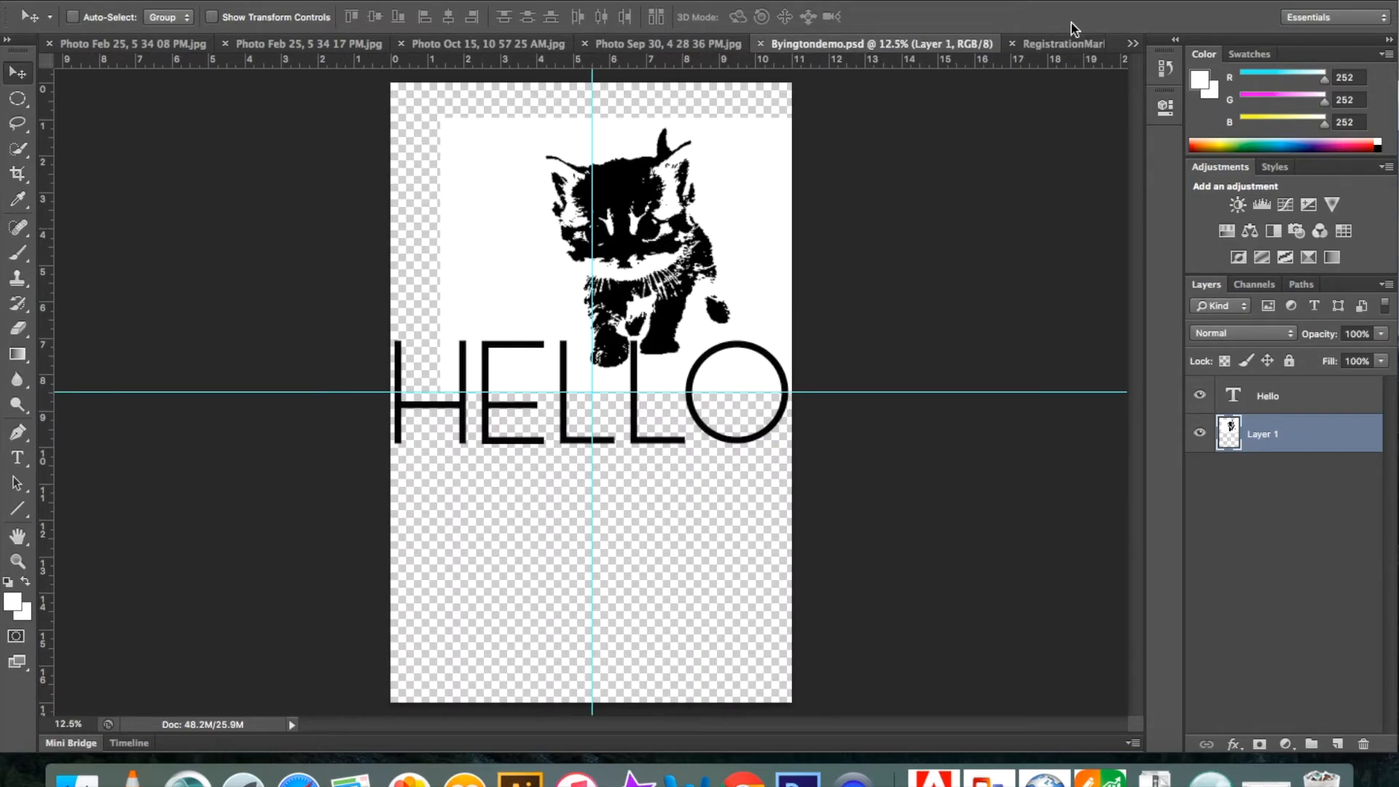
left_click(1065, 42)
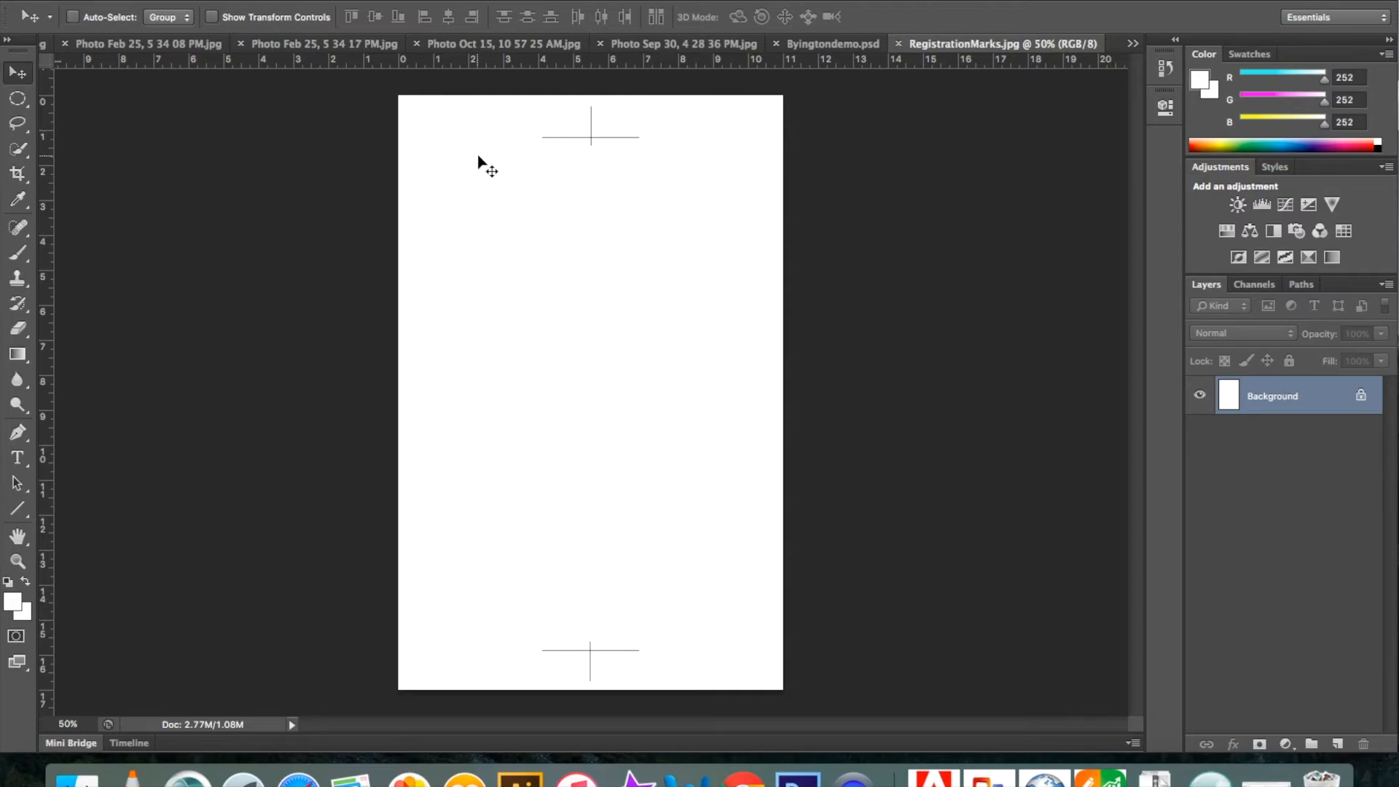
left_click(821, 45)
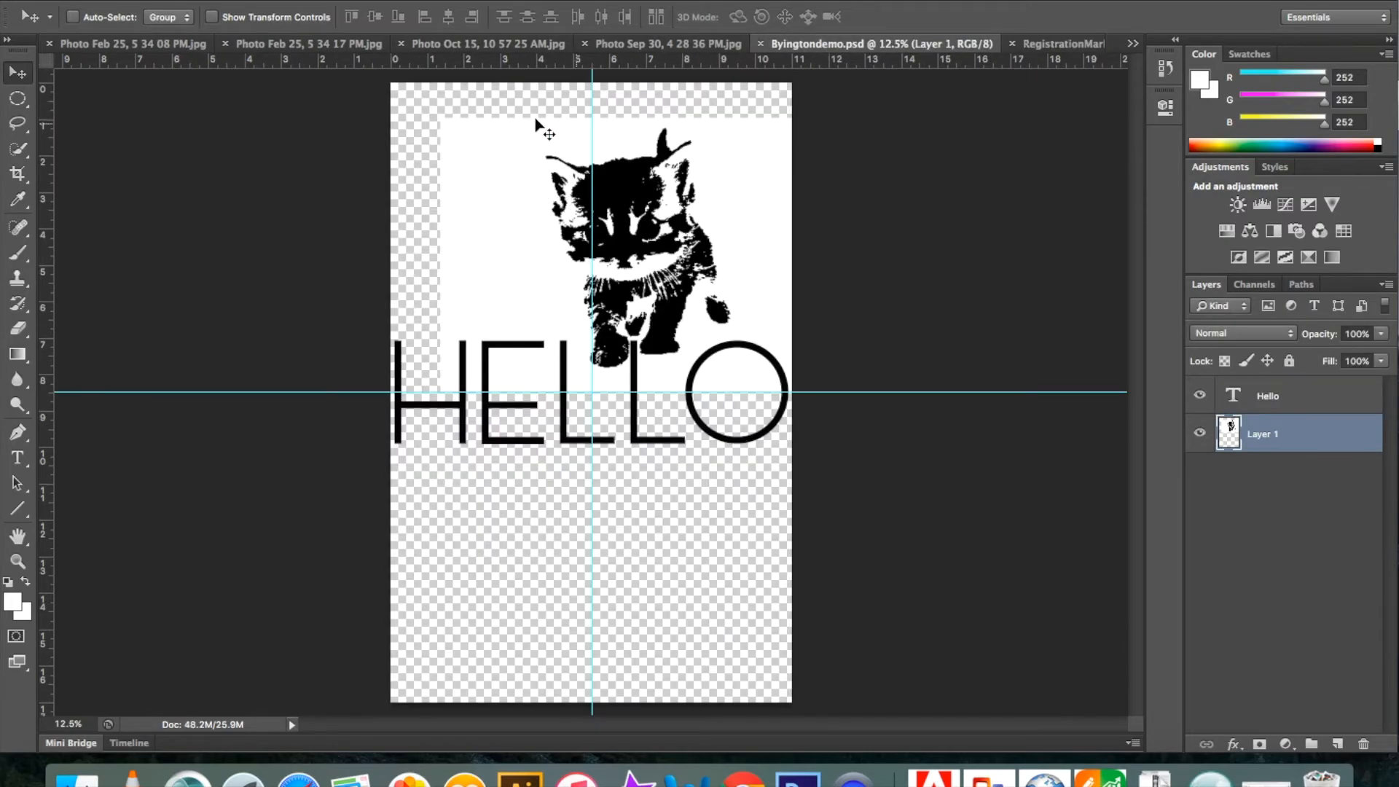
left_click(342, 1)
mouse_move(291, 0)
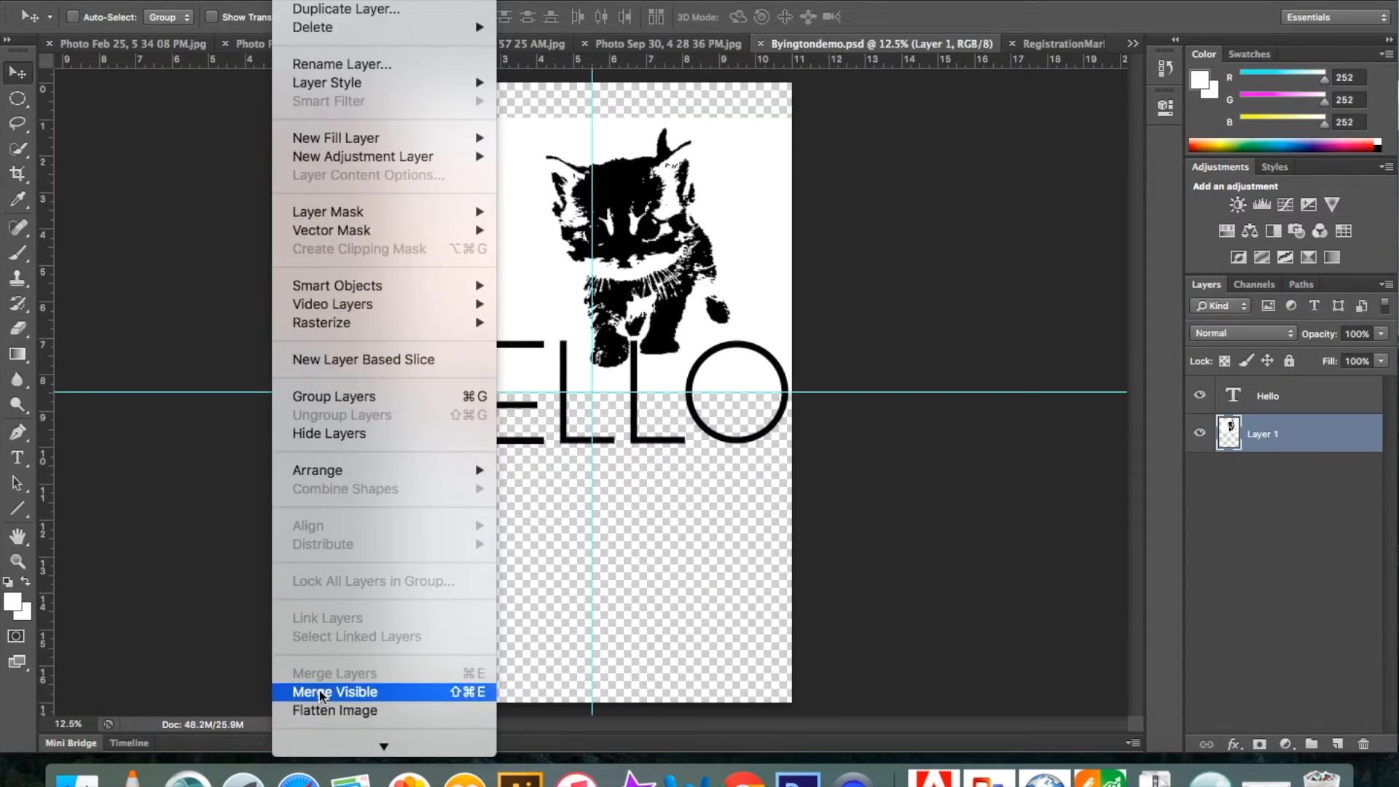
left_click(323, 711)
- Float the Byingtondemo.psd document in its own window and copy the flattened design into RegistrationMarks.jpg with the Move tool
left_click_drag(860, 45, 535, 384)
left_click_drag(646, 462, 597, 287)
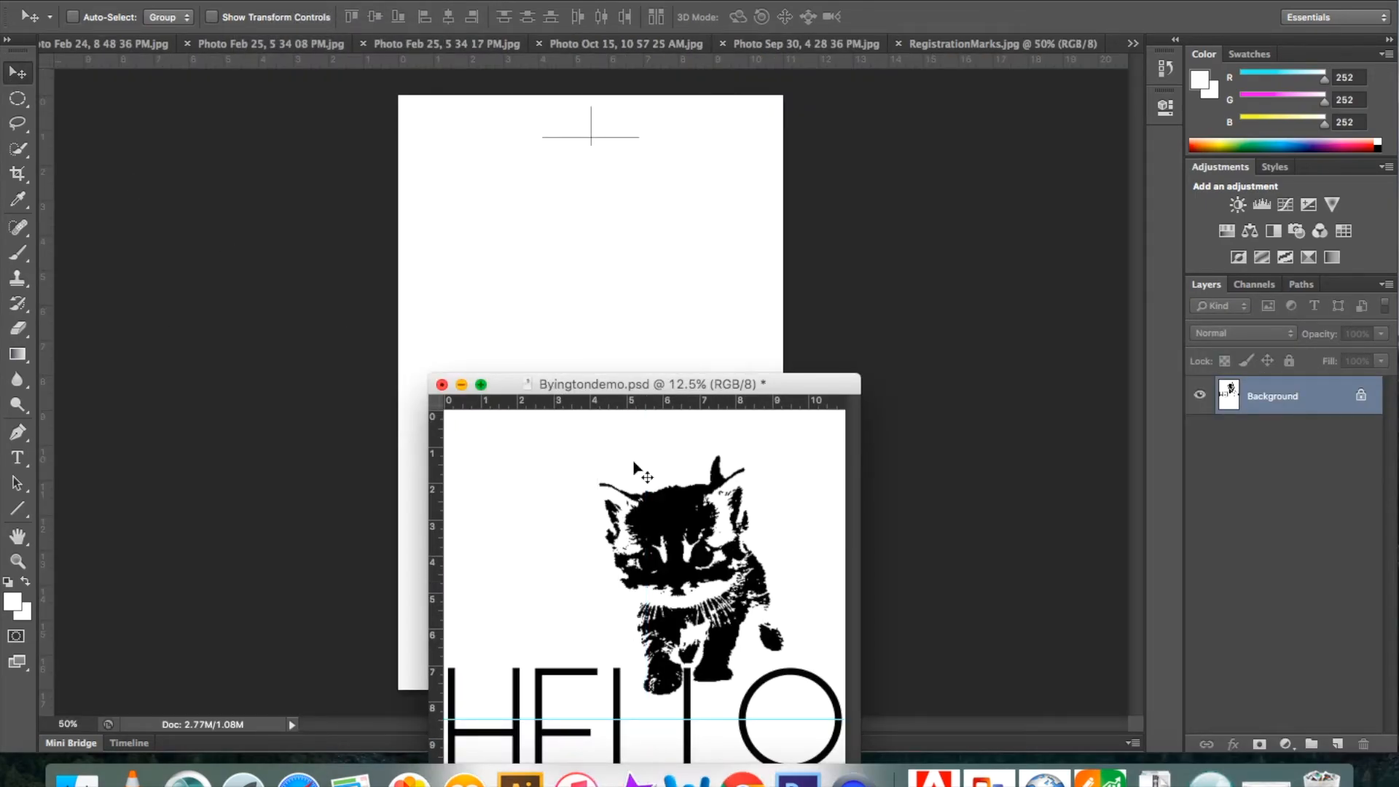
left_click_drag(698, 547, 692, 290)
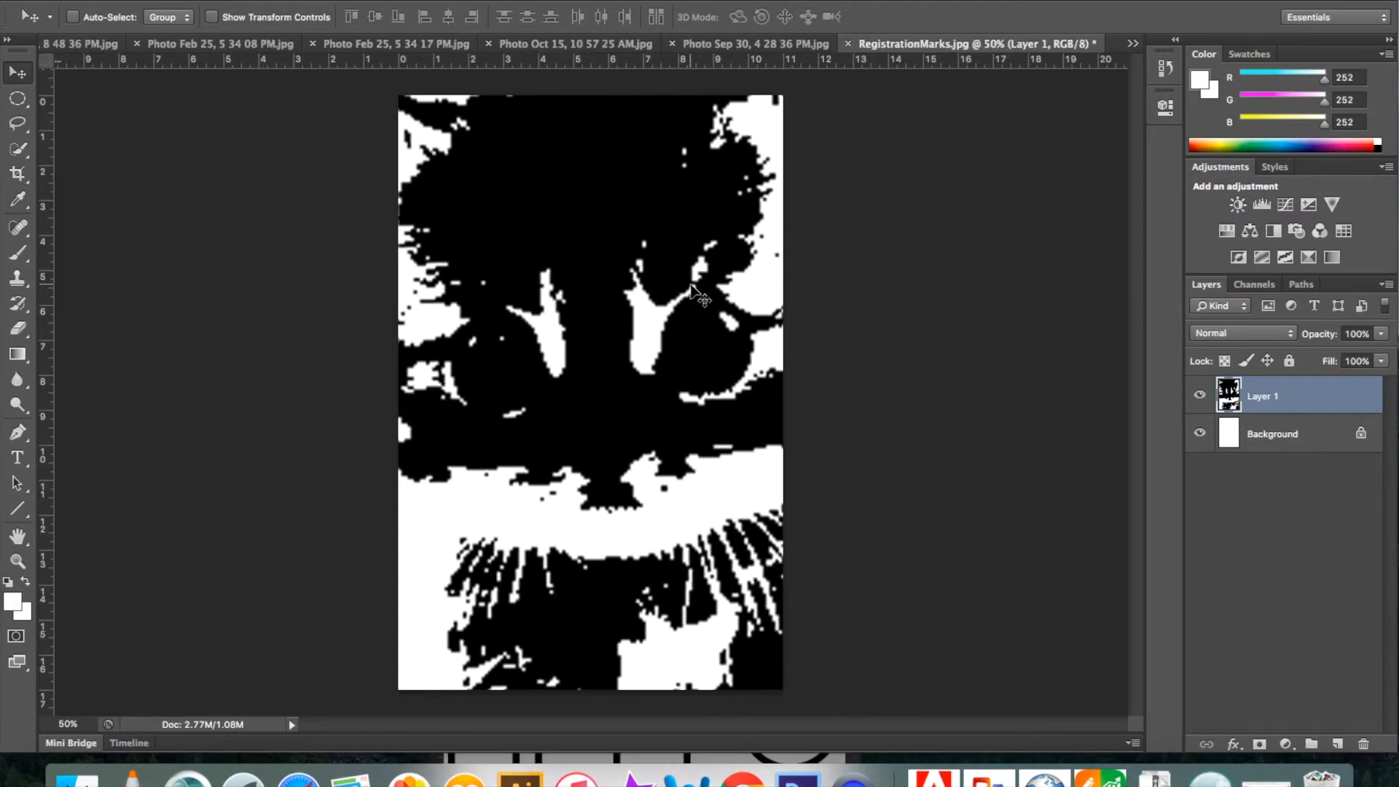
left_click_drag(593, 234, 737, 370)
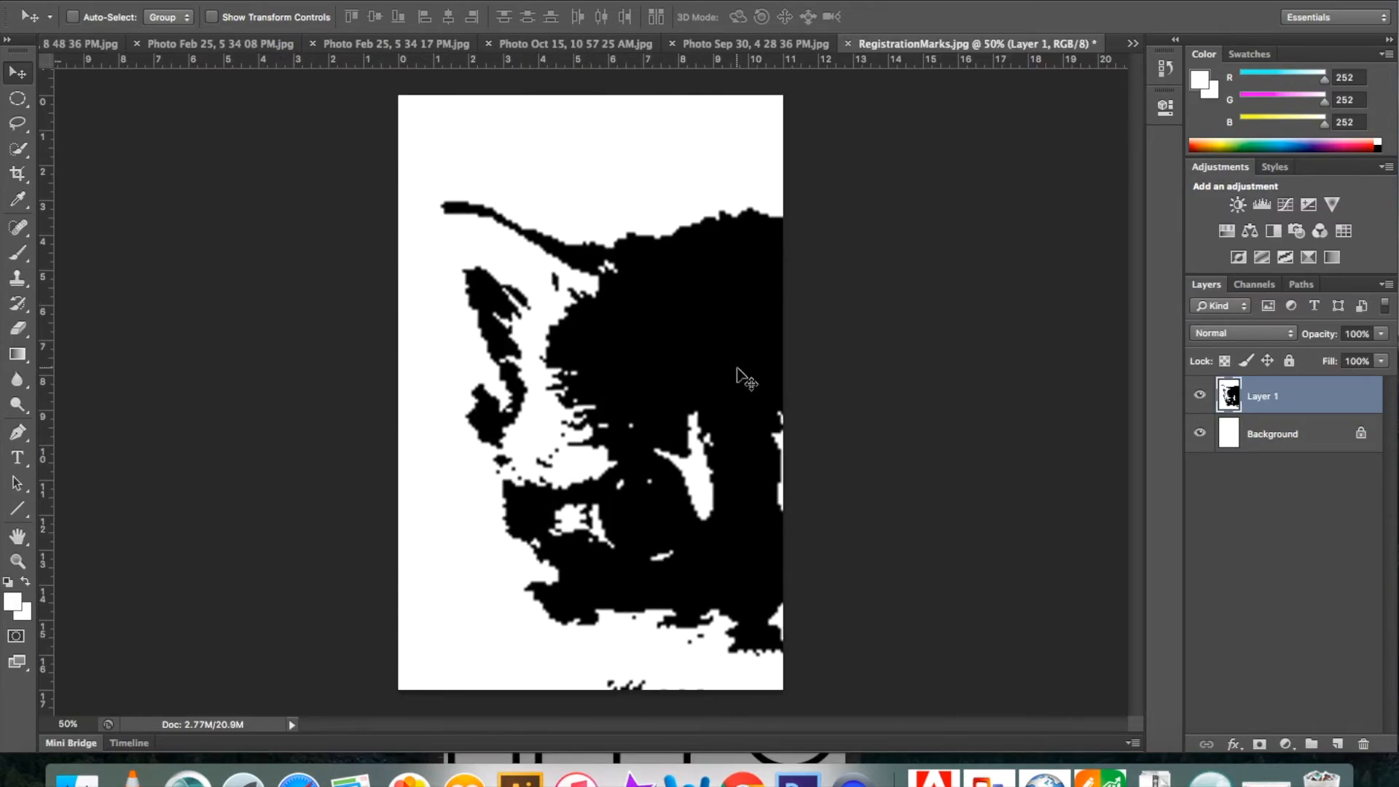
- Free-transform the copied design in RegistrationMarks.jpg, scaling it proportionally to about 24% and positioning it to fill the page
key("ctrl+t")
left_click_drag(616, 226, 992, 370)
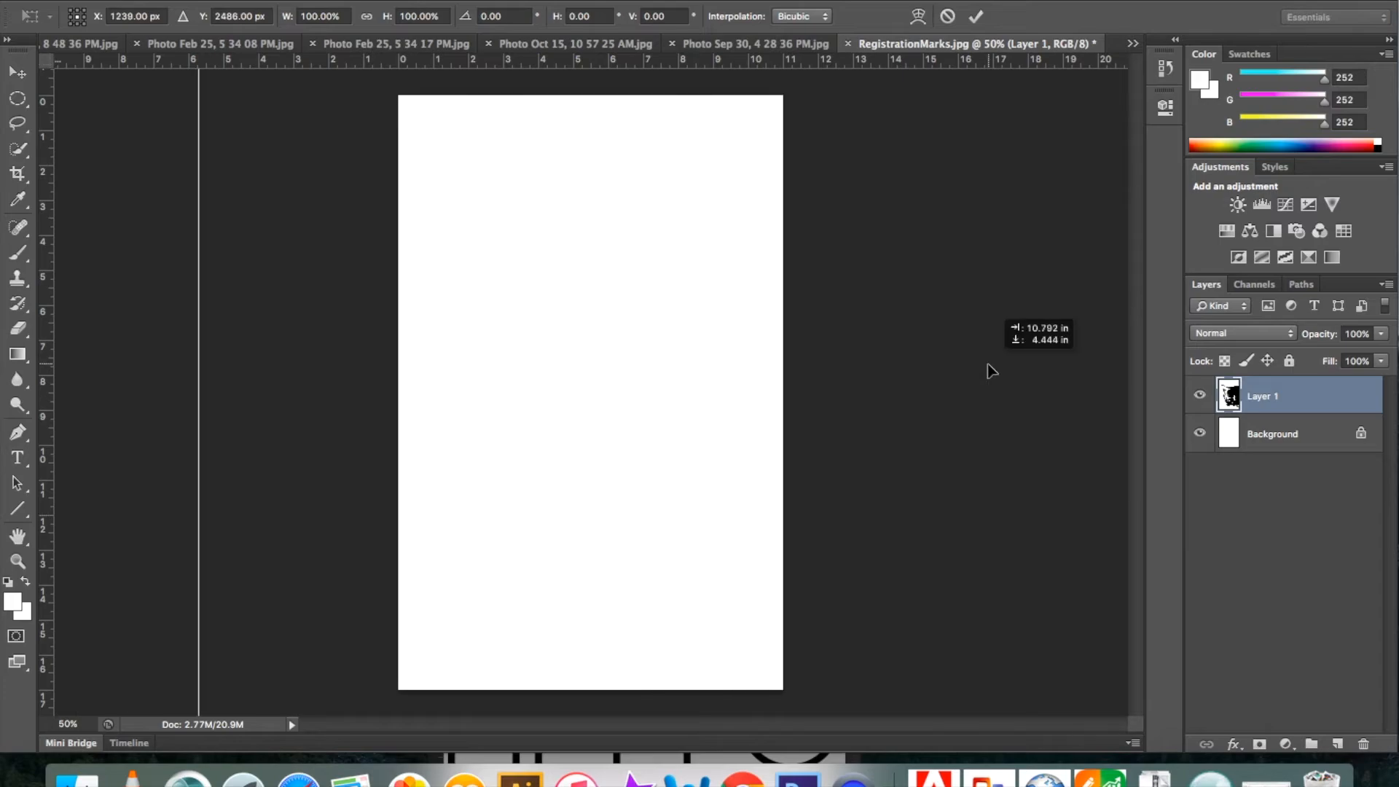
left_click_drag(648, 271, 660, 302)
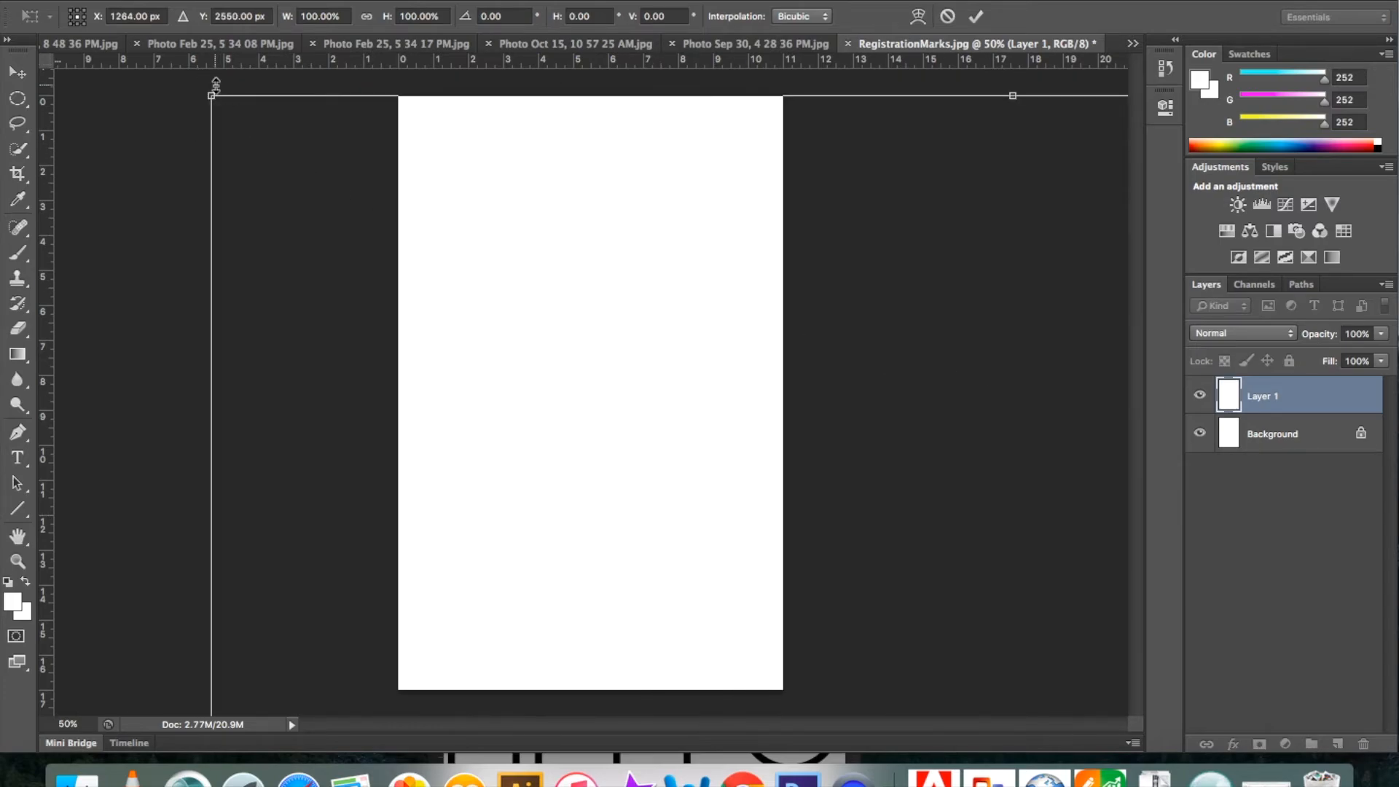
left_click_drag(215, 88, 721, 535)
left_click_drag(734, 660, 470, 232)
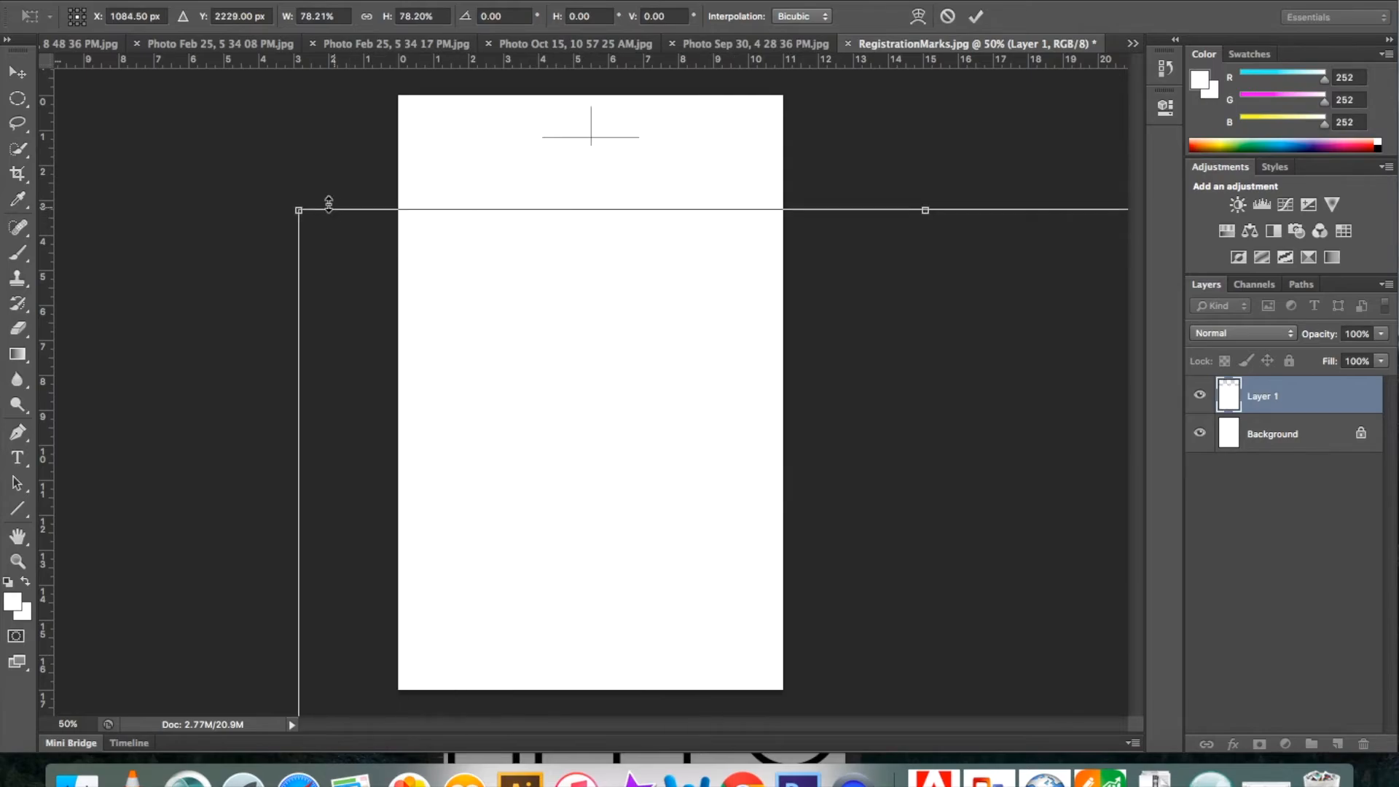
left_click_drag(299, 210, 698, 468)
left_click_drag(716, 593, 536, 213)
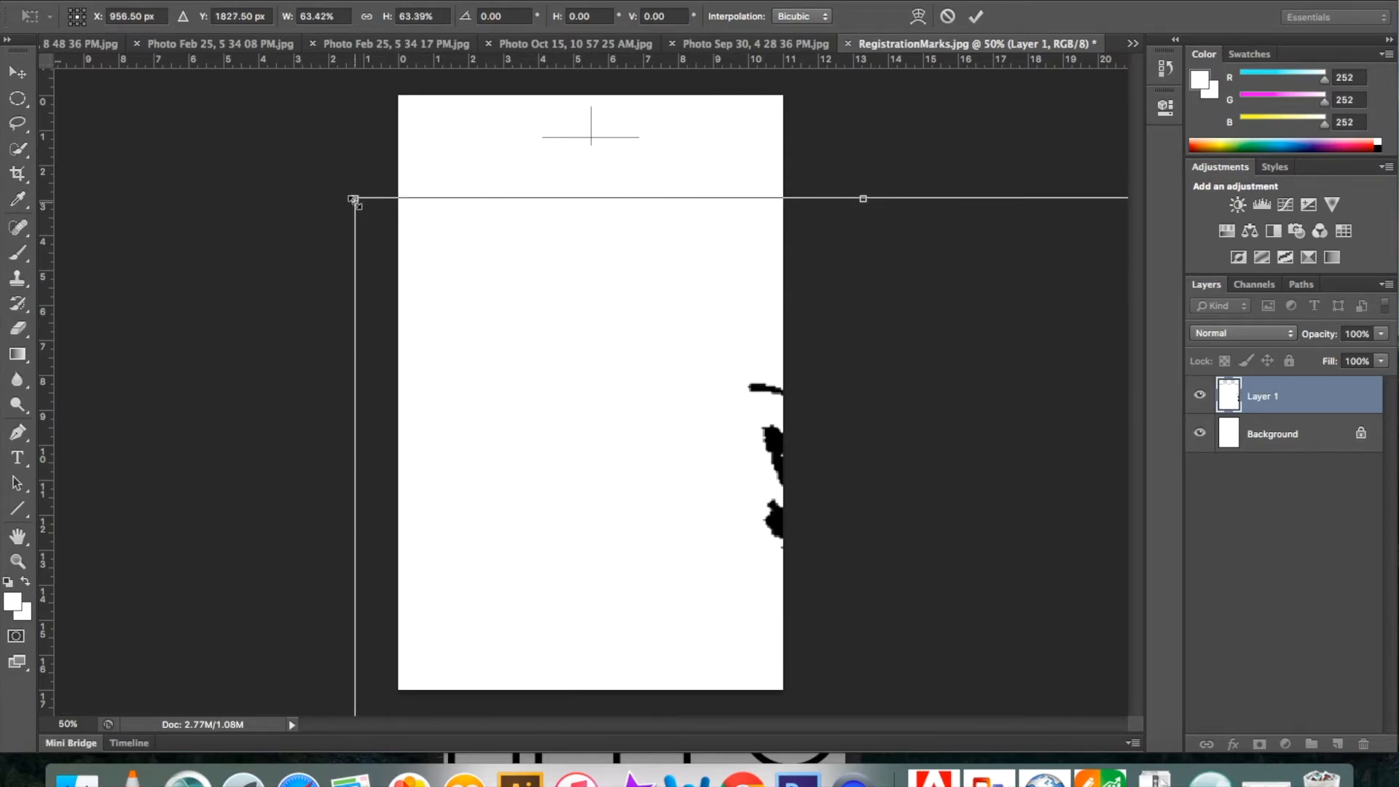
left_click_drag(355, 199, 771, 648)
left_click_drag(774, 708, 395, 115)
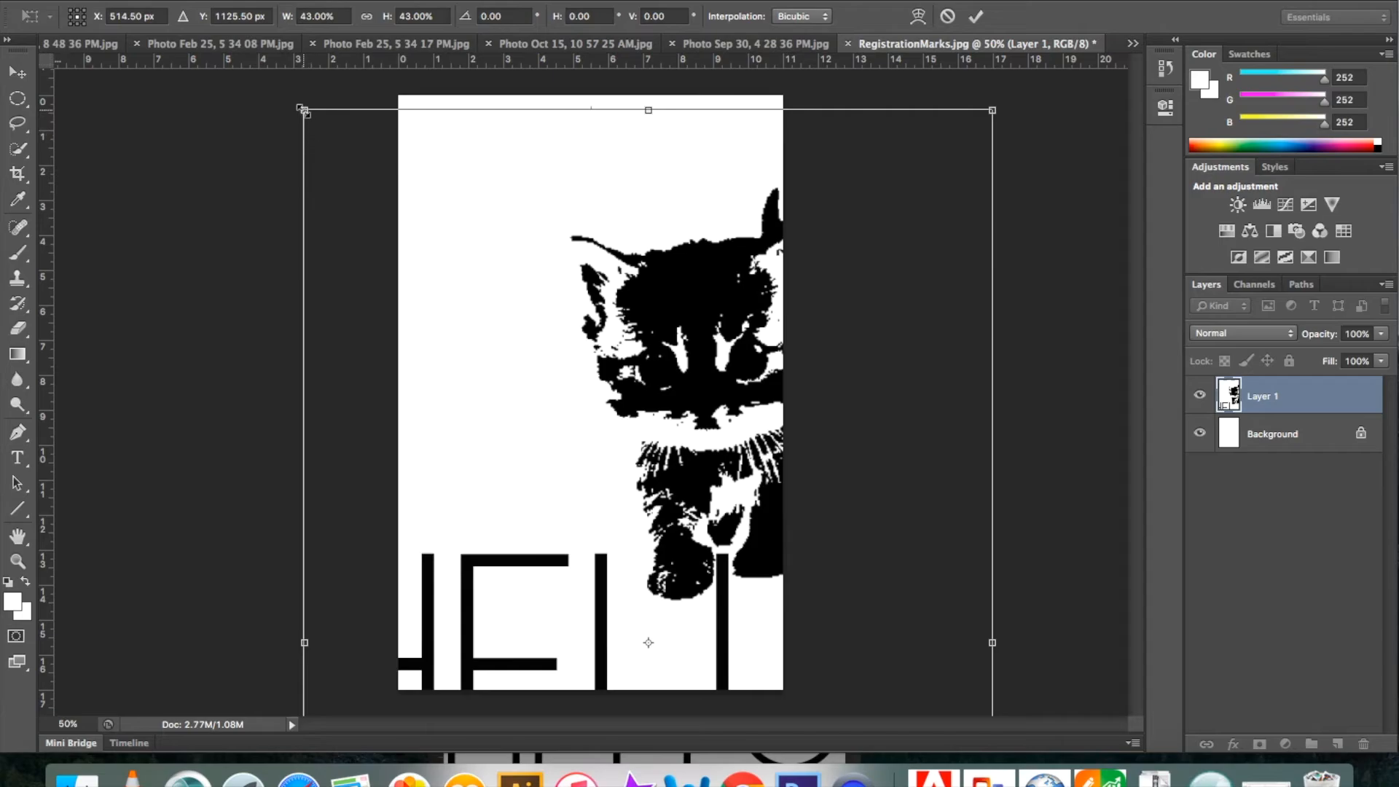
left_click_drag(305, 110, 787, 593)
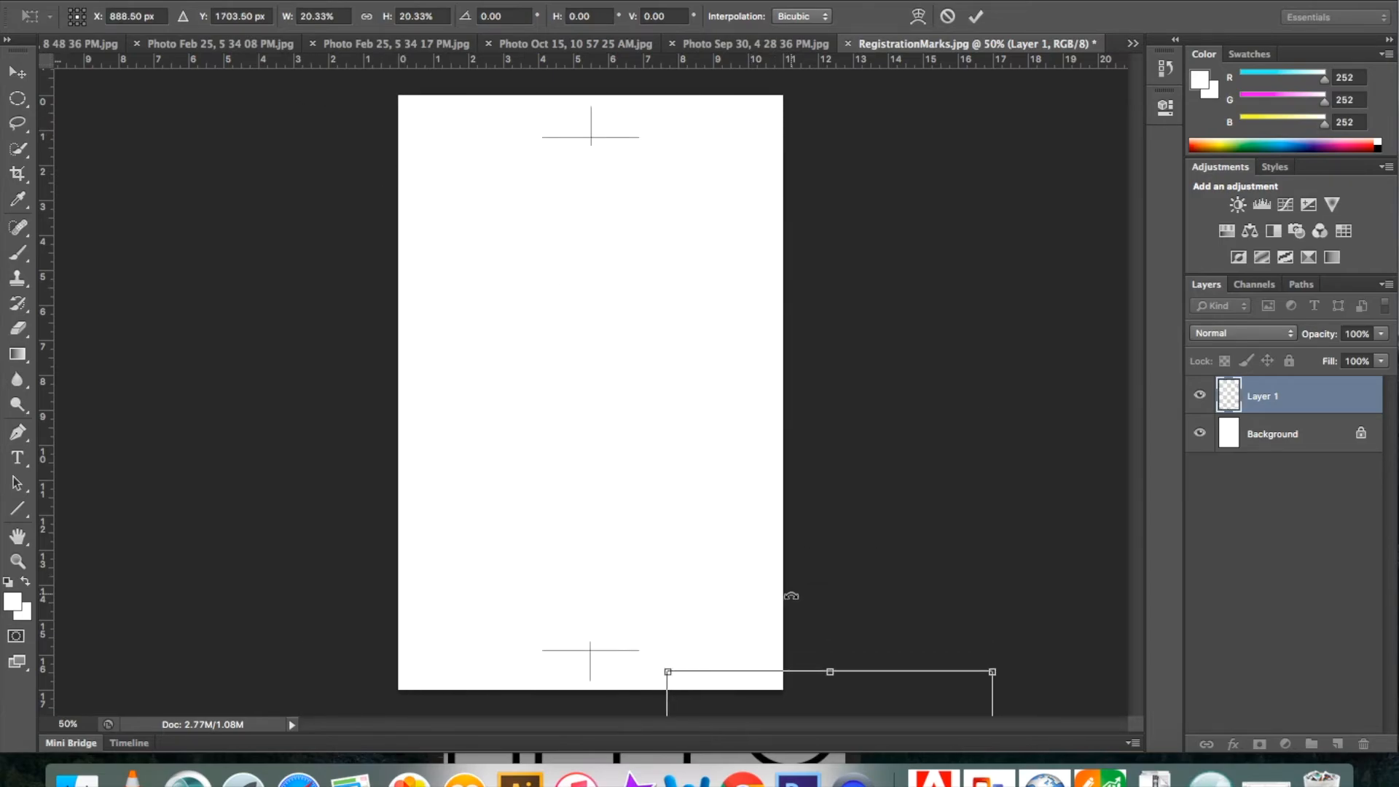
left_click_drag(737, 698, 523, 215)
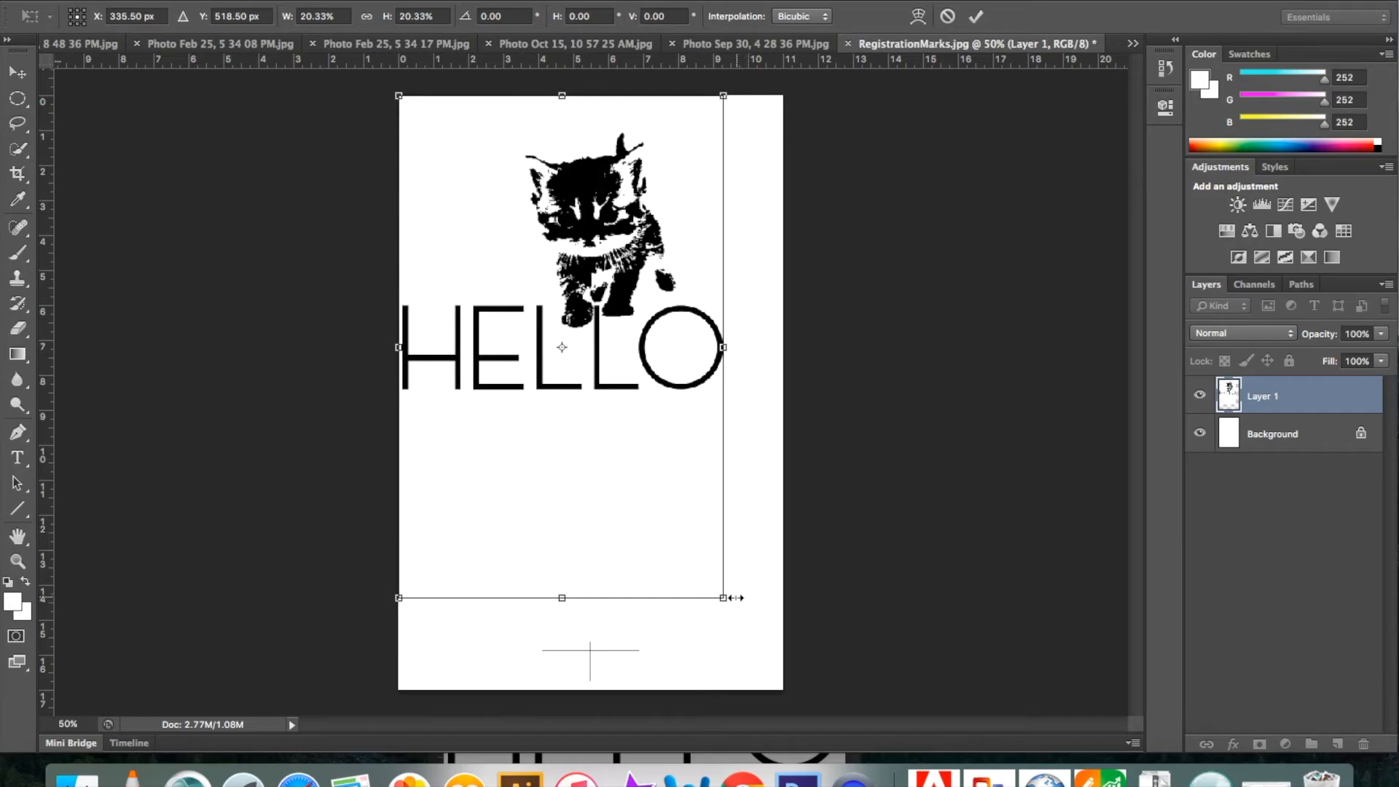
left_click_drag(734, 596, 794, 690)
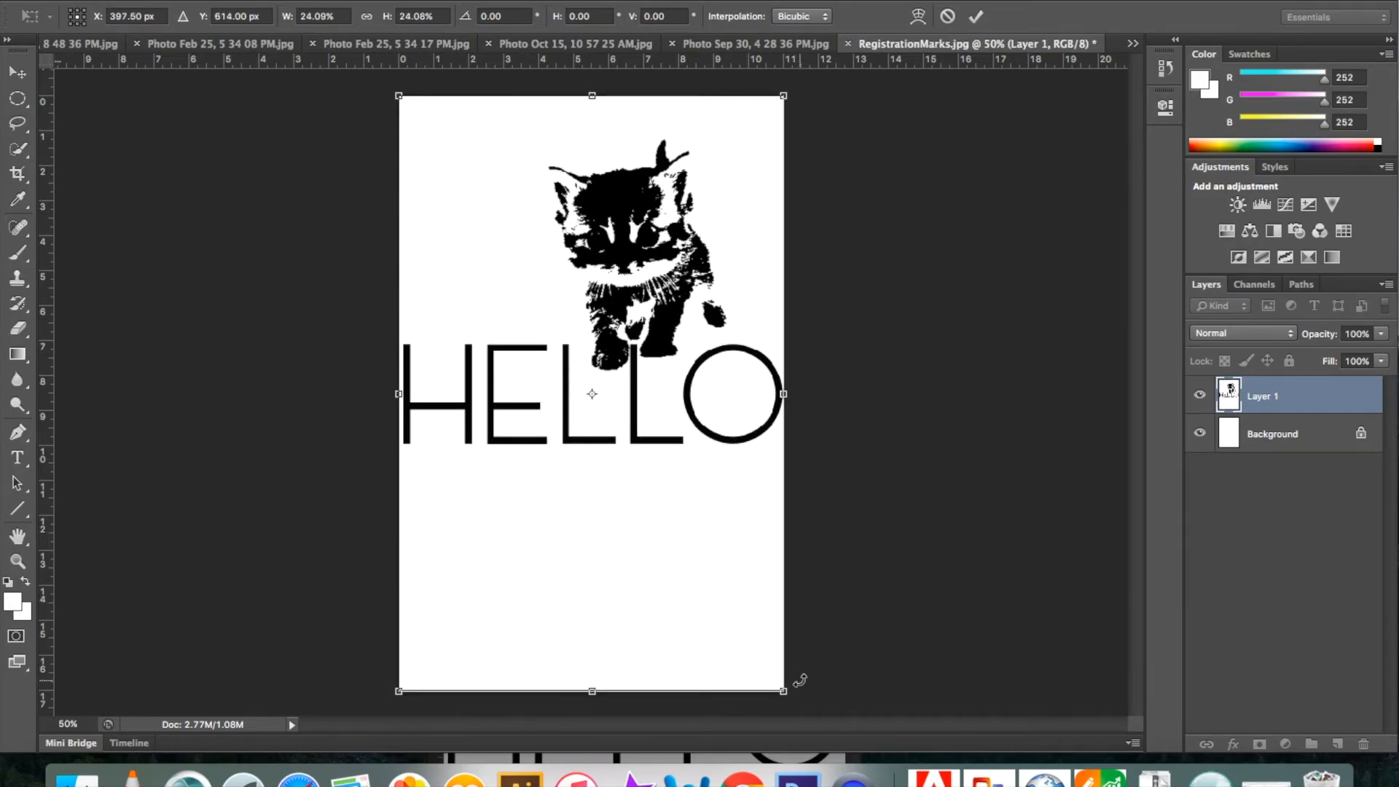
key("Return")
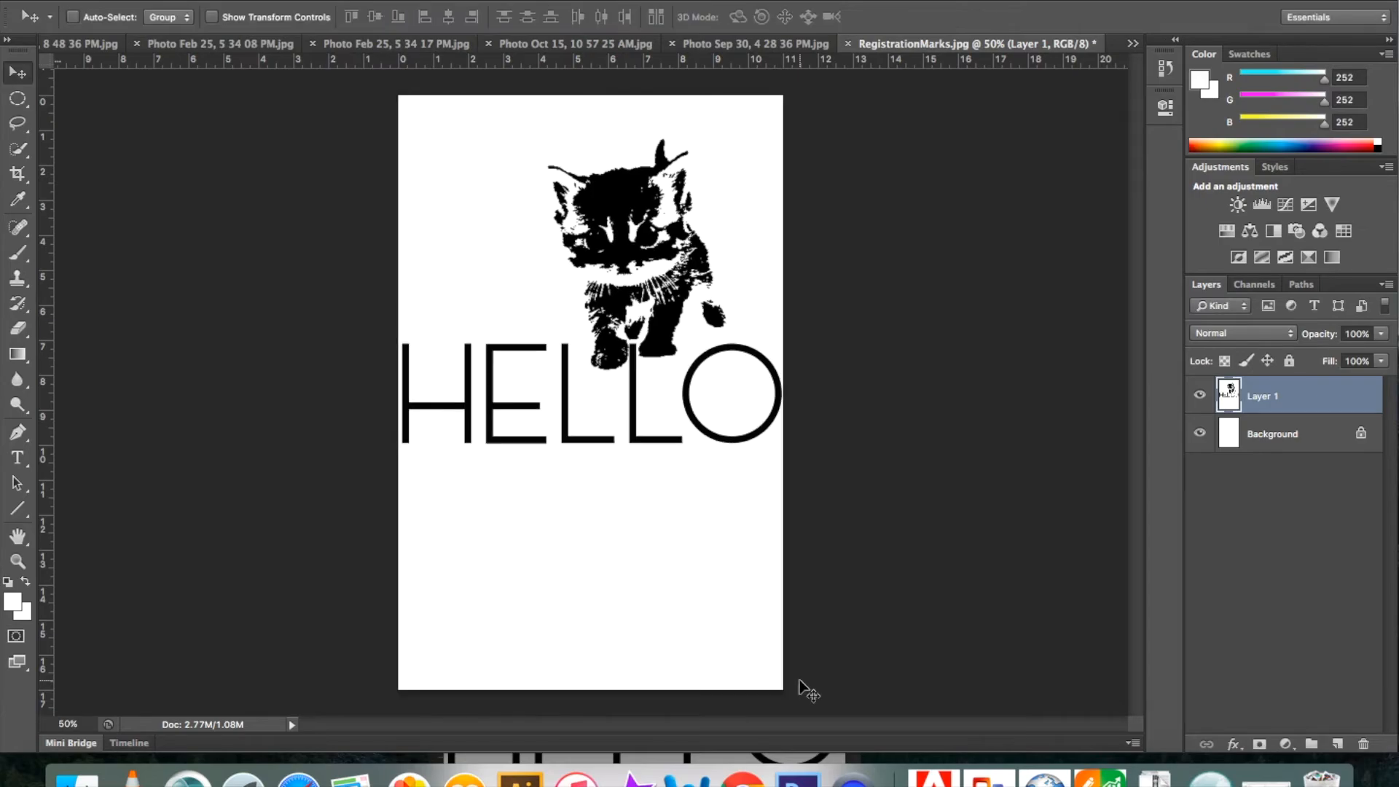
- Nudge the copied design slightly and erase Layer 1 with a 100 px eraser over the registration marks above and below the design
mouse_move(632, 113)
left_mouse_down()
mouse_move(693, 146)
mouse_move(786, 299)
mouse_move(655, 152)
mouse_move(610, 124)
mouse_move(630, 136)
mouse_move(632, 121)
left_mouse_up()
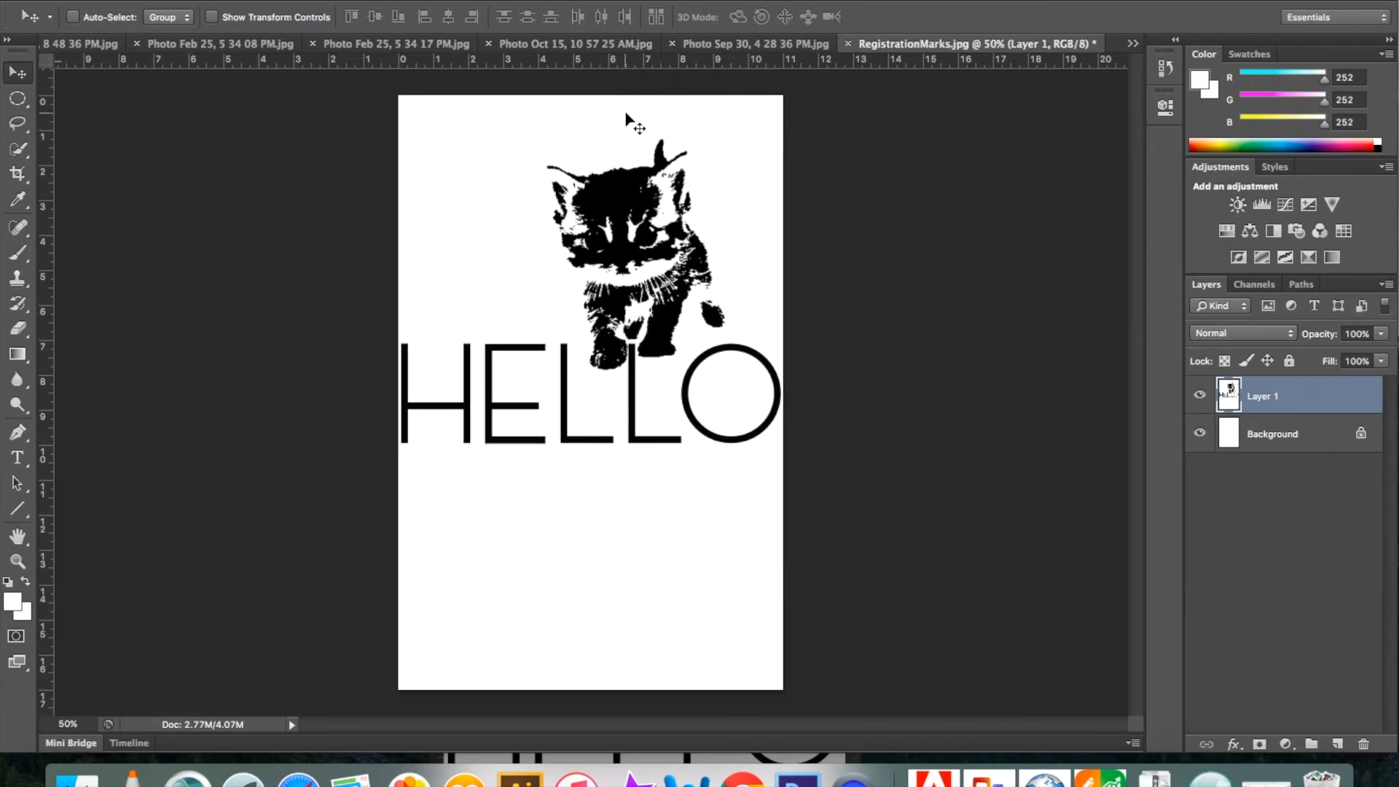
left_click(18, 328)
key("bracketright")
key("bracketright")
key("bracketright")
key("bracketright")
key("bracketright")
key("bracketright")
key("bracketright")
key("bracketright")
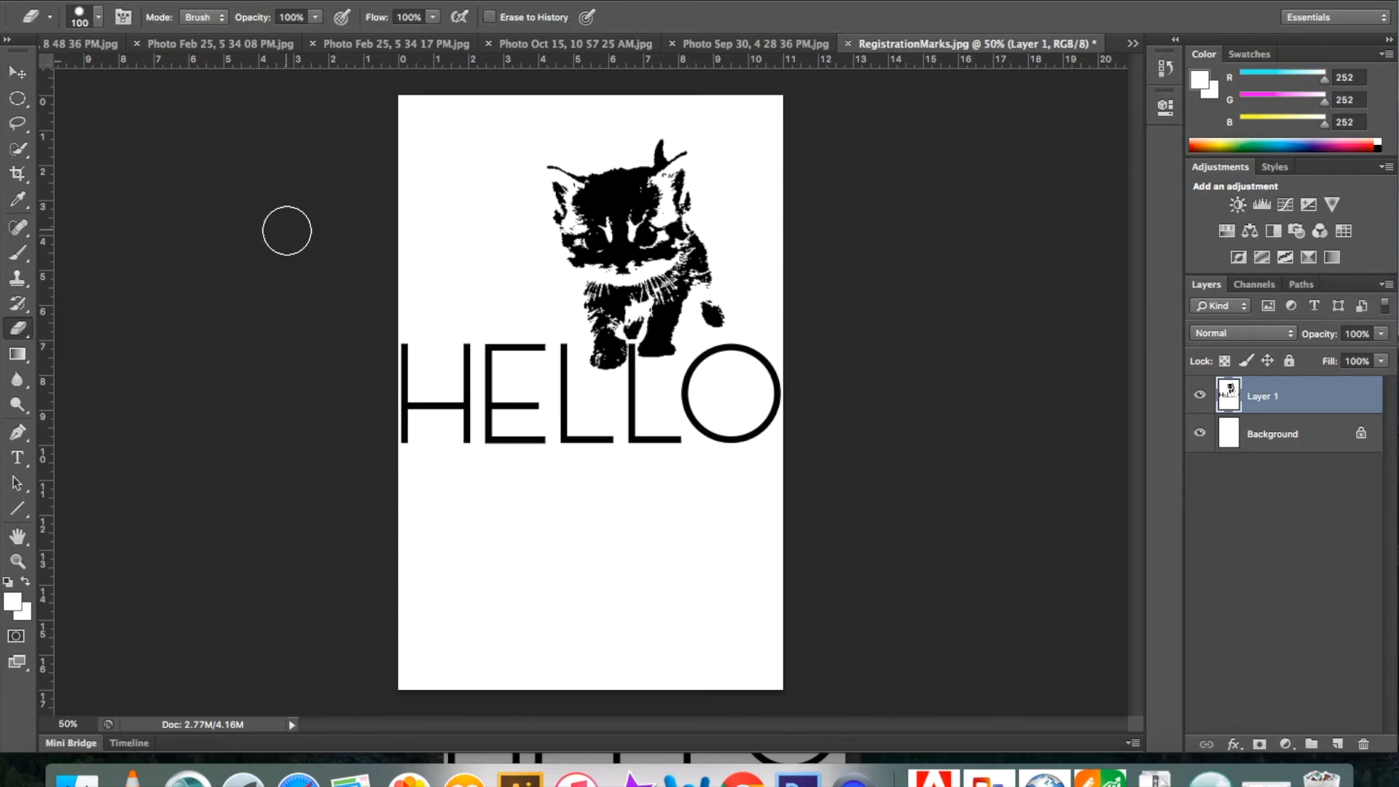
left_click(1258, 436)
left_click(1266, 395)
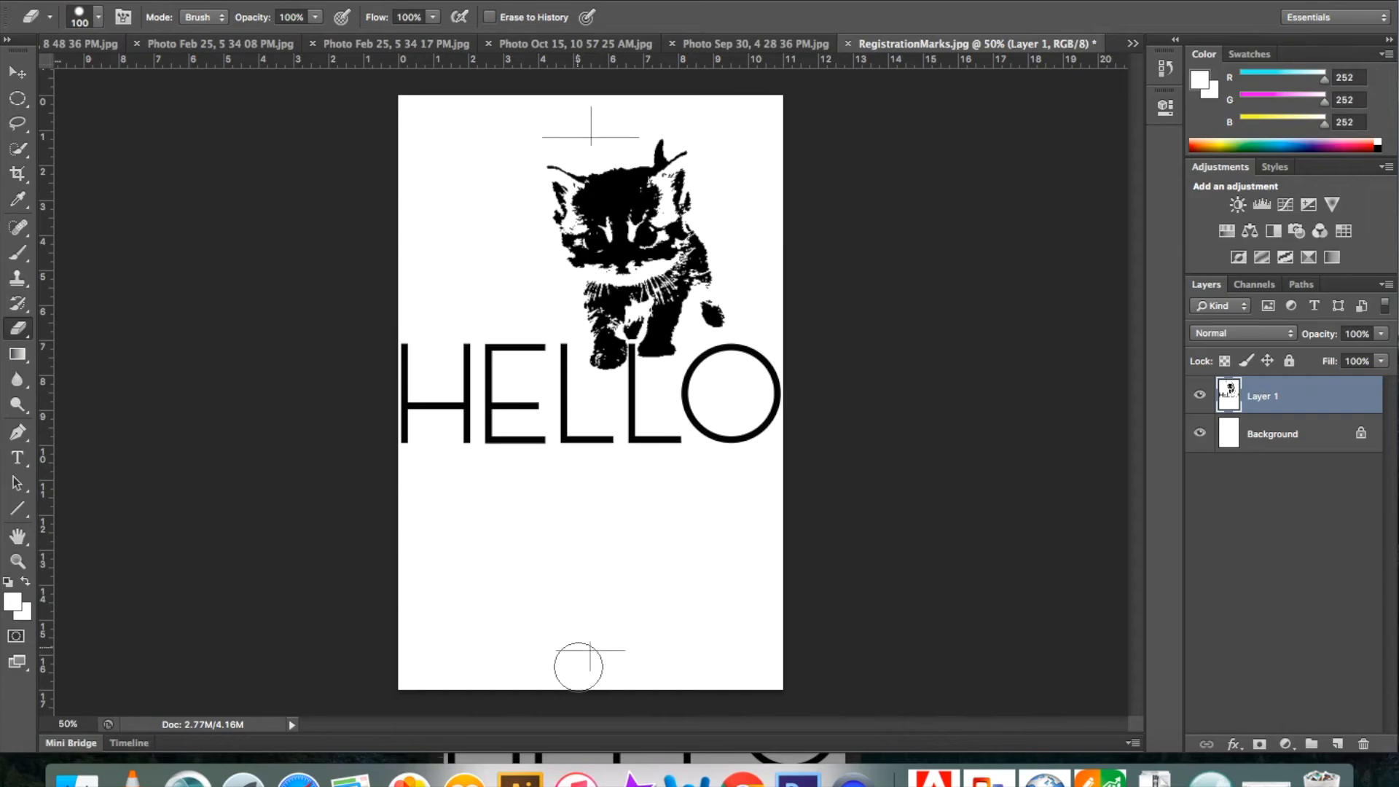
- Try erasing across the kitten's face on Layer 1 and undo the stroke
left_click_drag(588, 229, 609, 252)
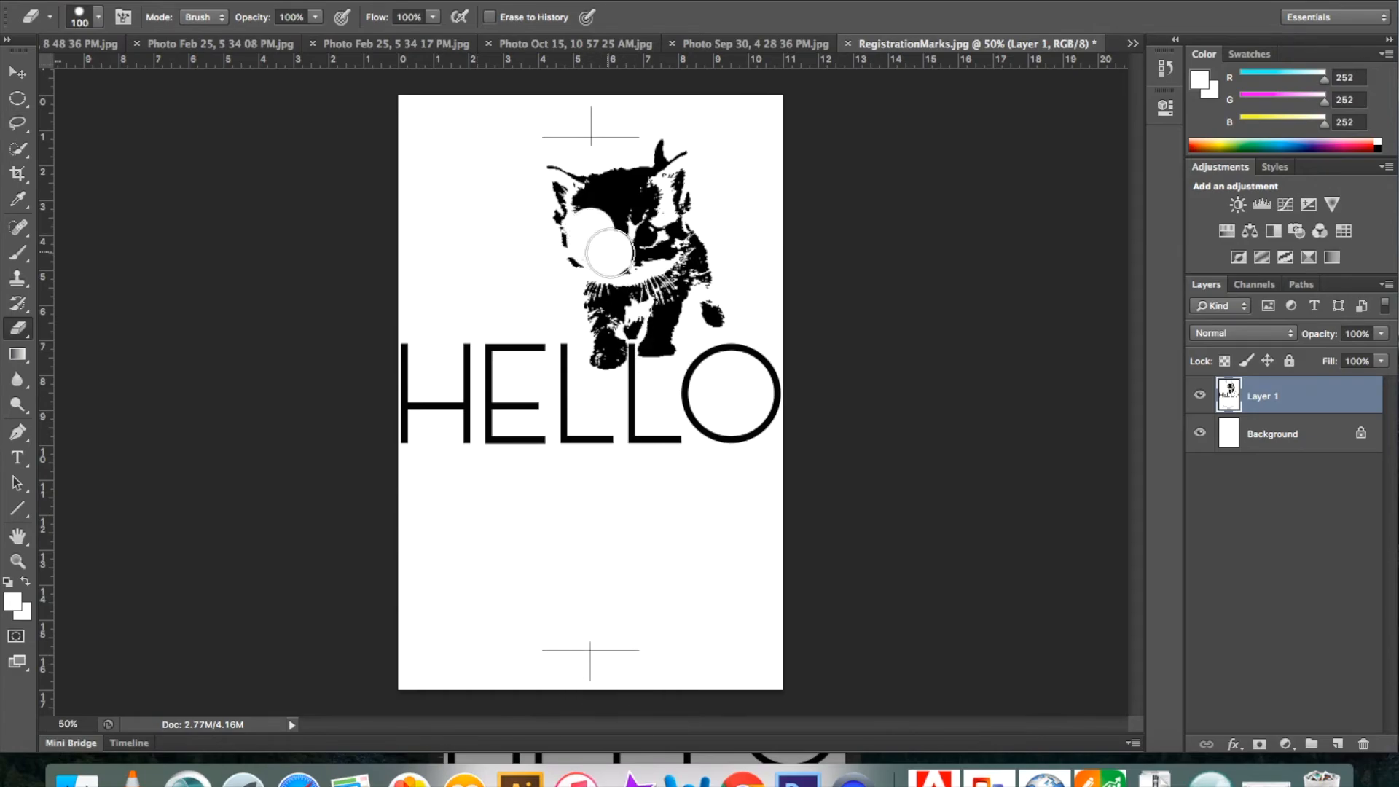
left_click(191, 1)
left_click(201, 2)
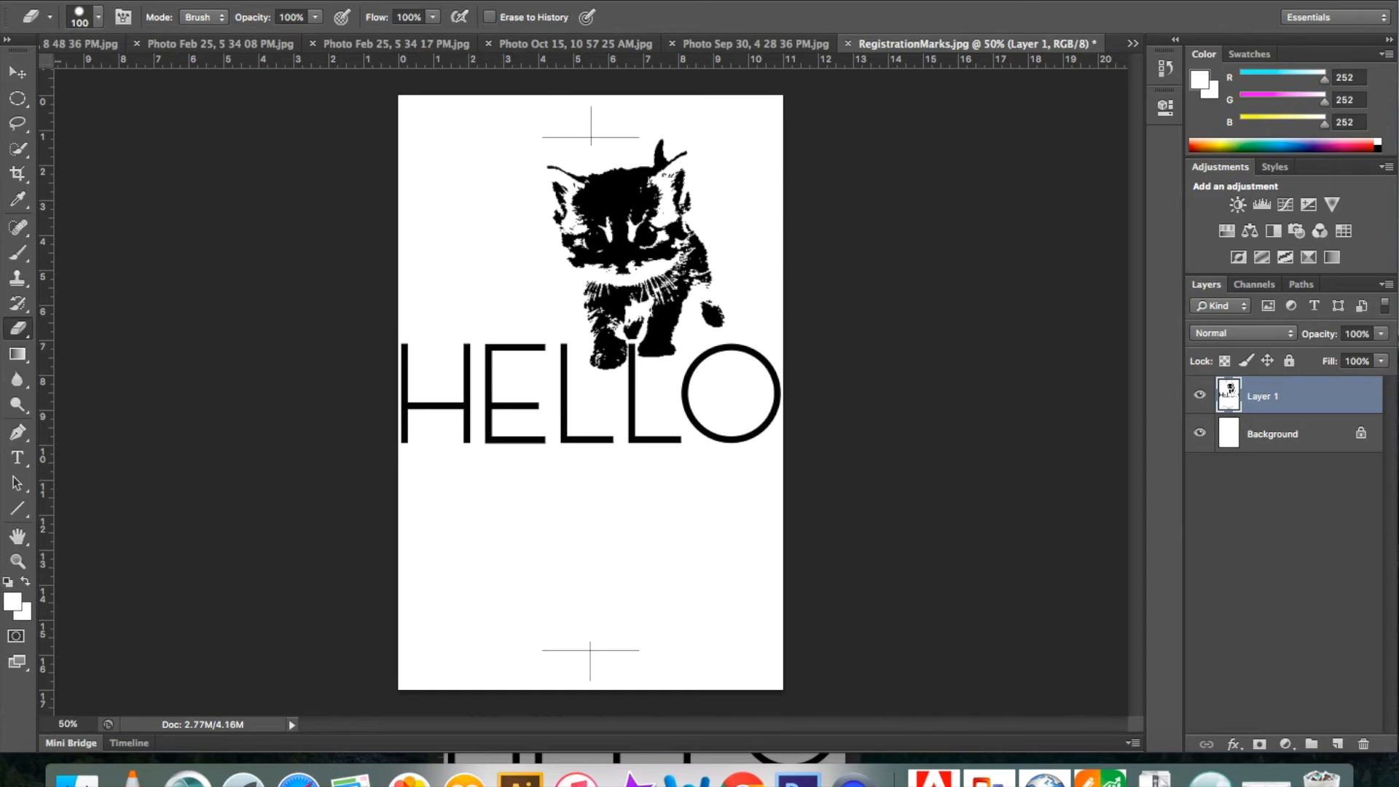
- Flatten the combined design and registration marks in RegistrationMarks.jpg into a single background layer
left_click(191, 1)
mouse_move(291, 0)
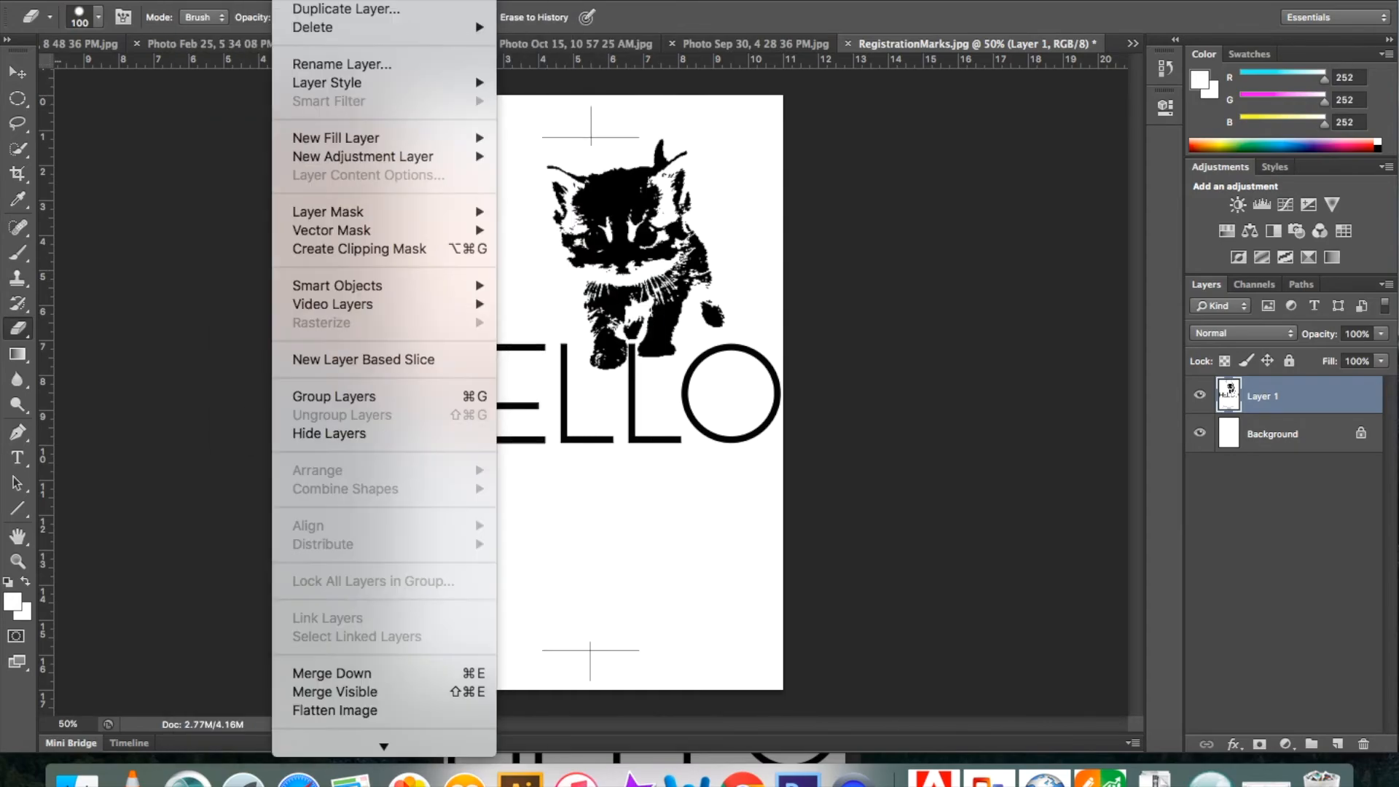
left_click(281, 711)
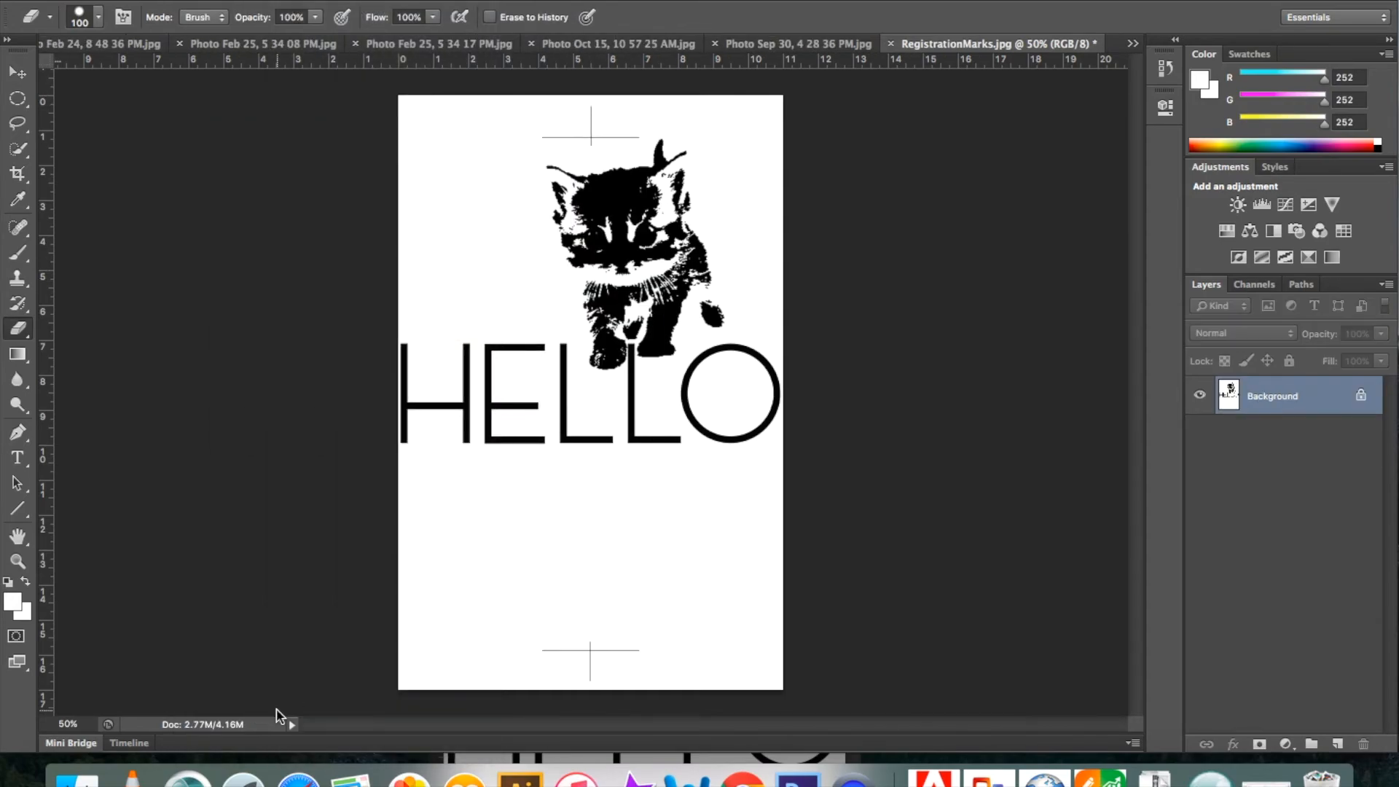
- Save the flattened image to the Desktop as byingtondemoFINAL.jpg in JPEG format with quality 8 (High) and Baseline ("Standard")
left_click(76, 1)
mouse_move(149, 0)
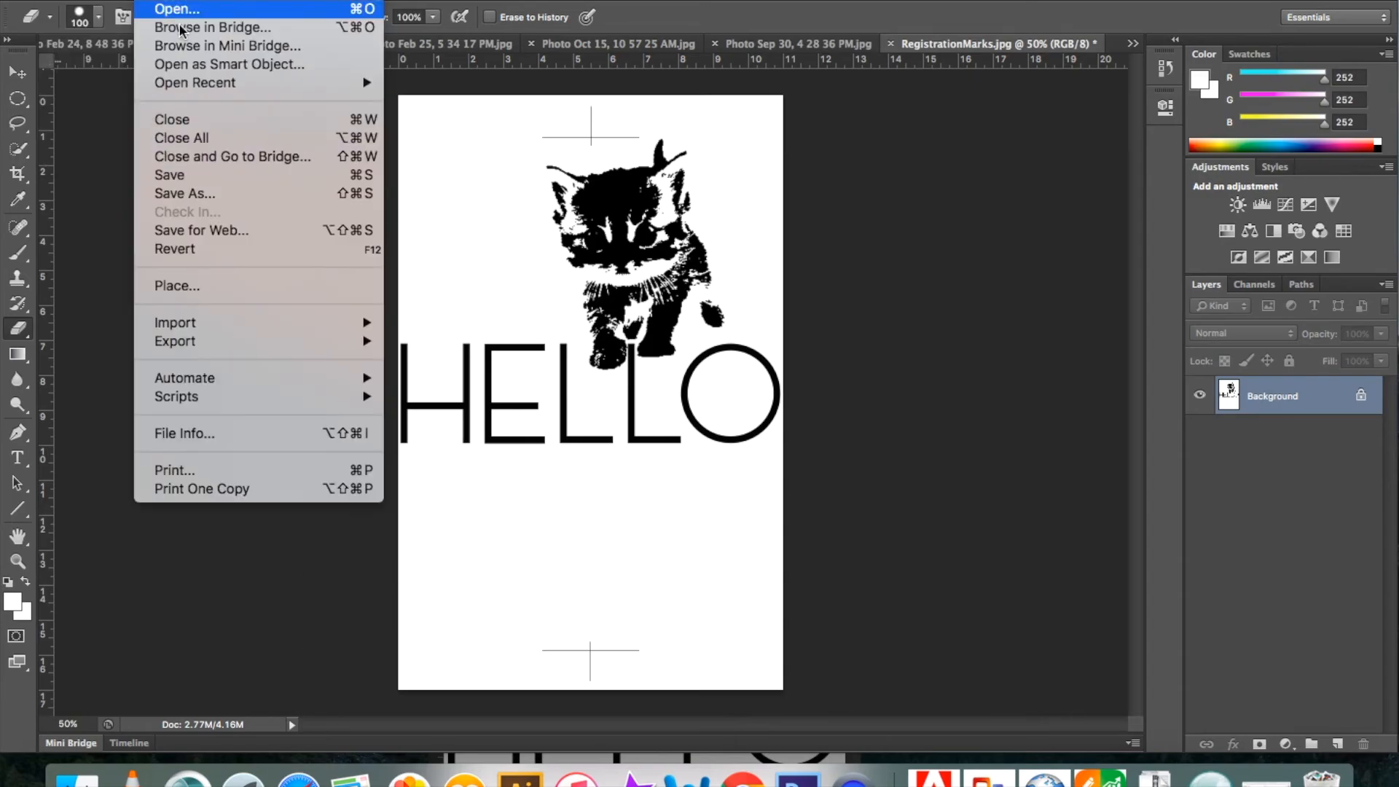
left_click(203, 196)
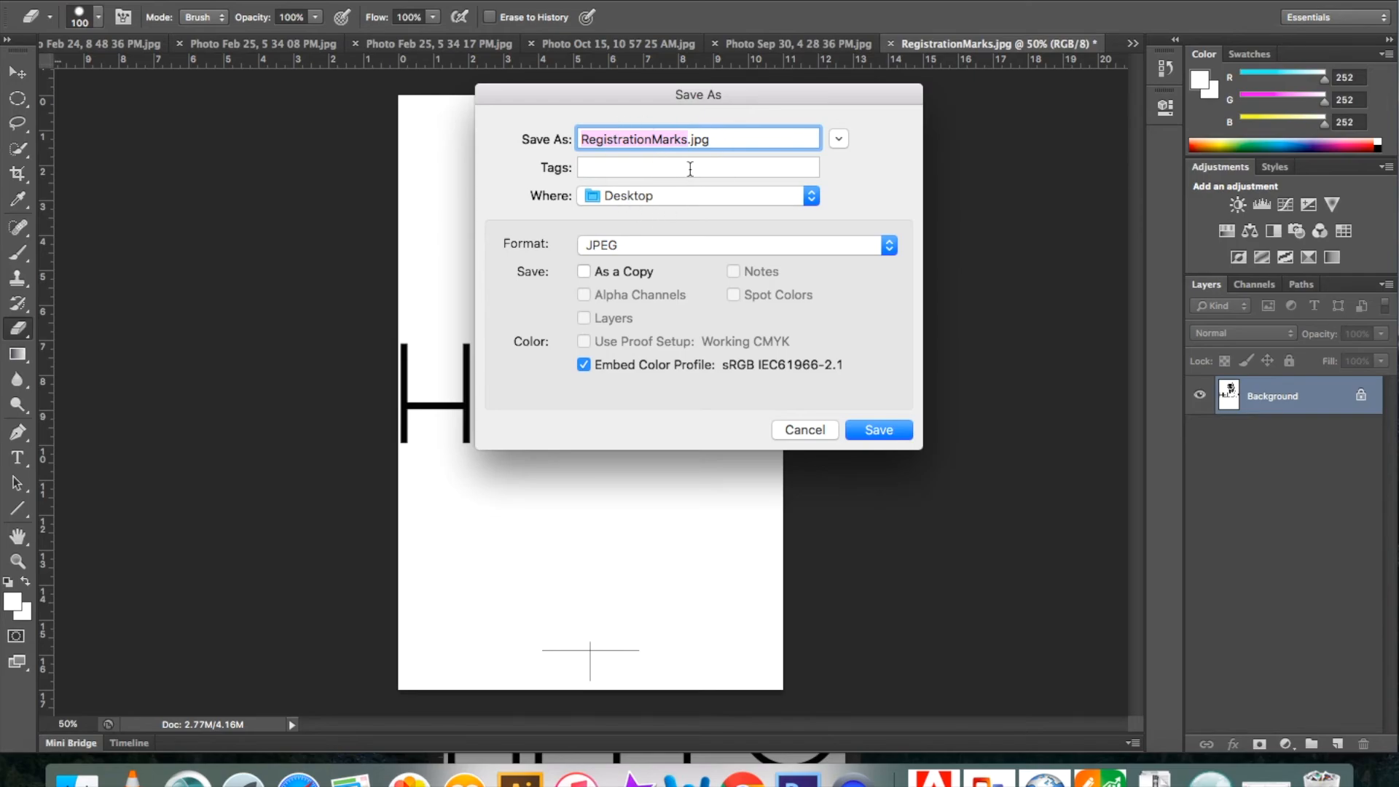
type("byingtondemoreg")
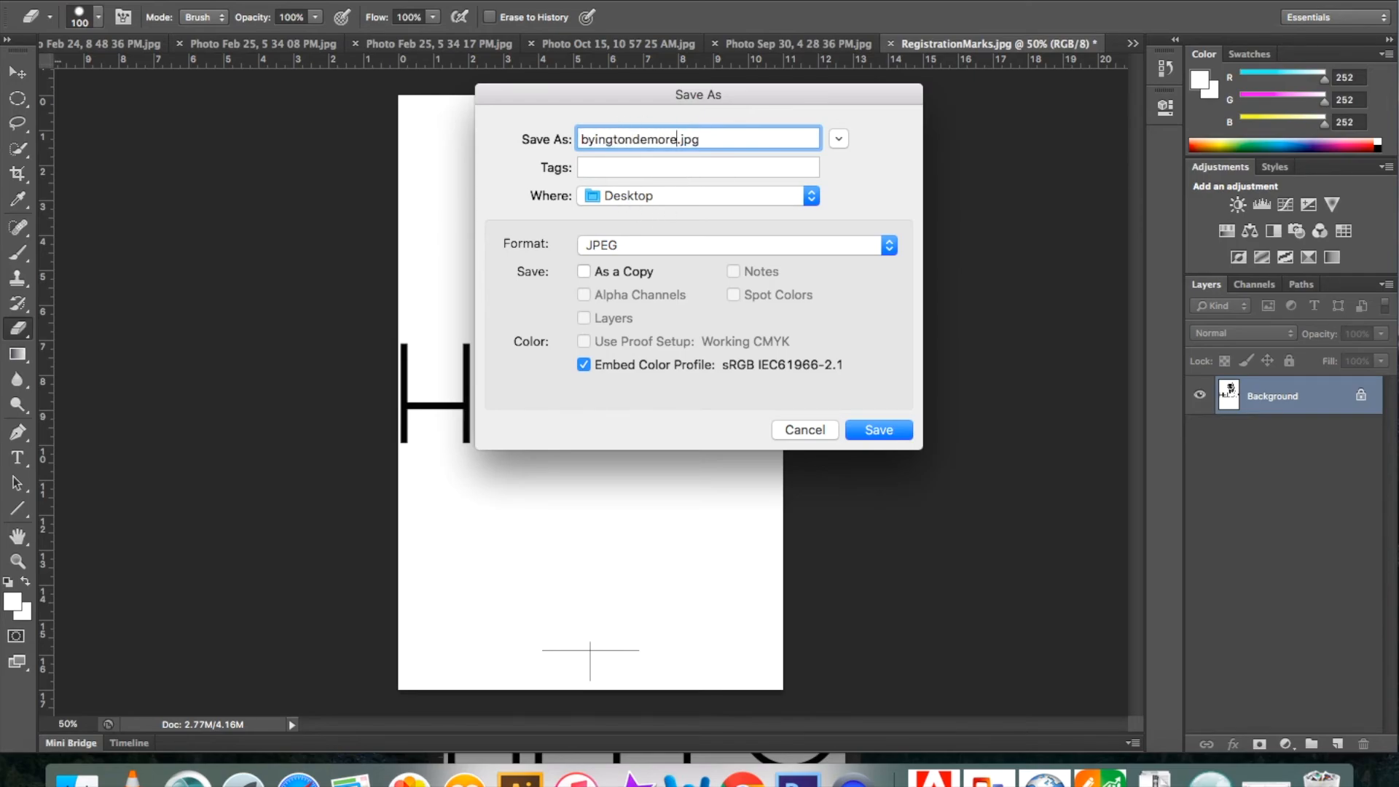
key("BackSpace")
key("BackSpace")
key("BackSpace")
type("FINAL")
left_click(899, 433)
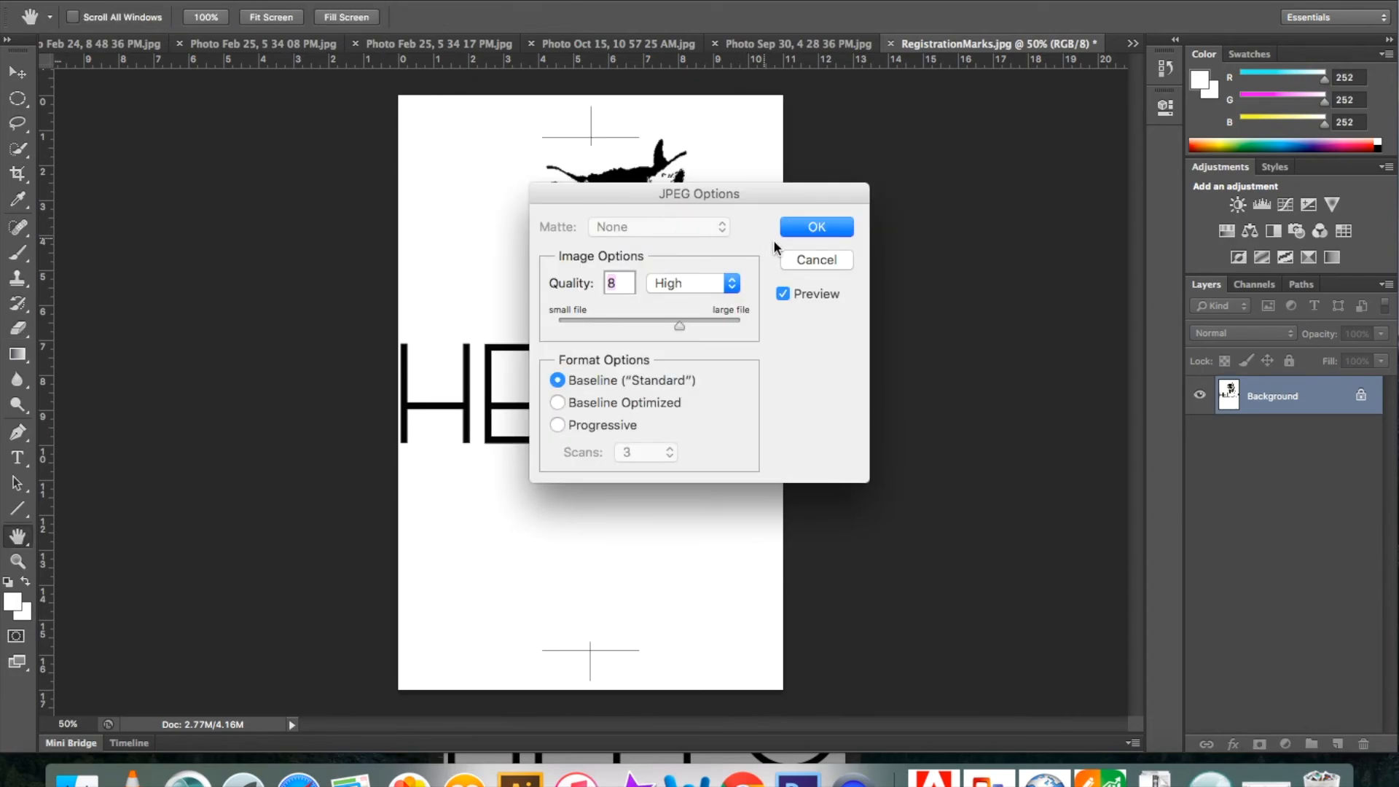
left_click(802, 230)
- Minimize the Photoshop window and close the floating Byingtondemo.psd document without saving its changes
left_click(34, 0)
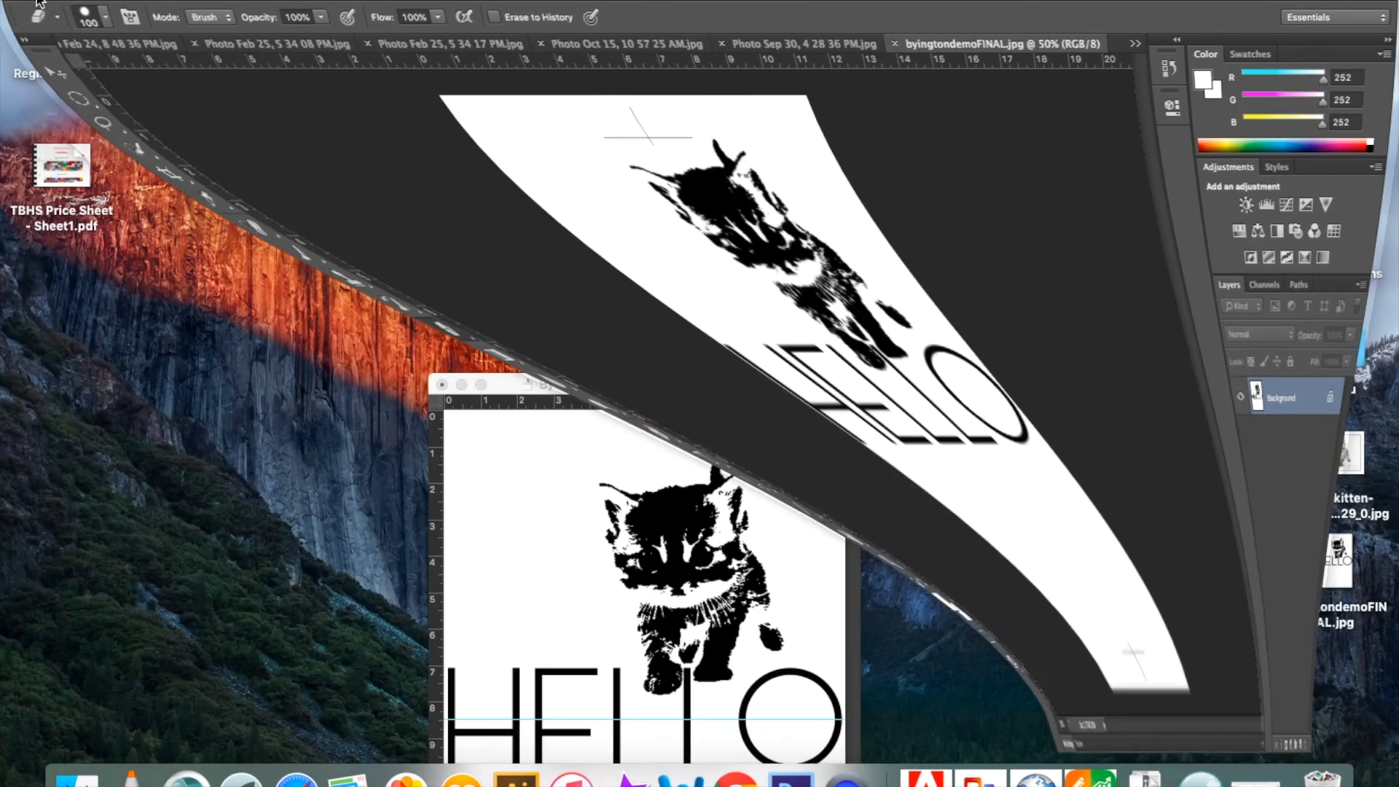
left_click(444, 386)
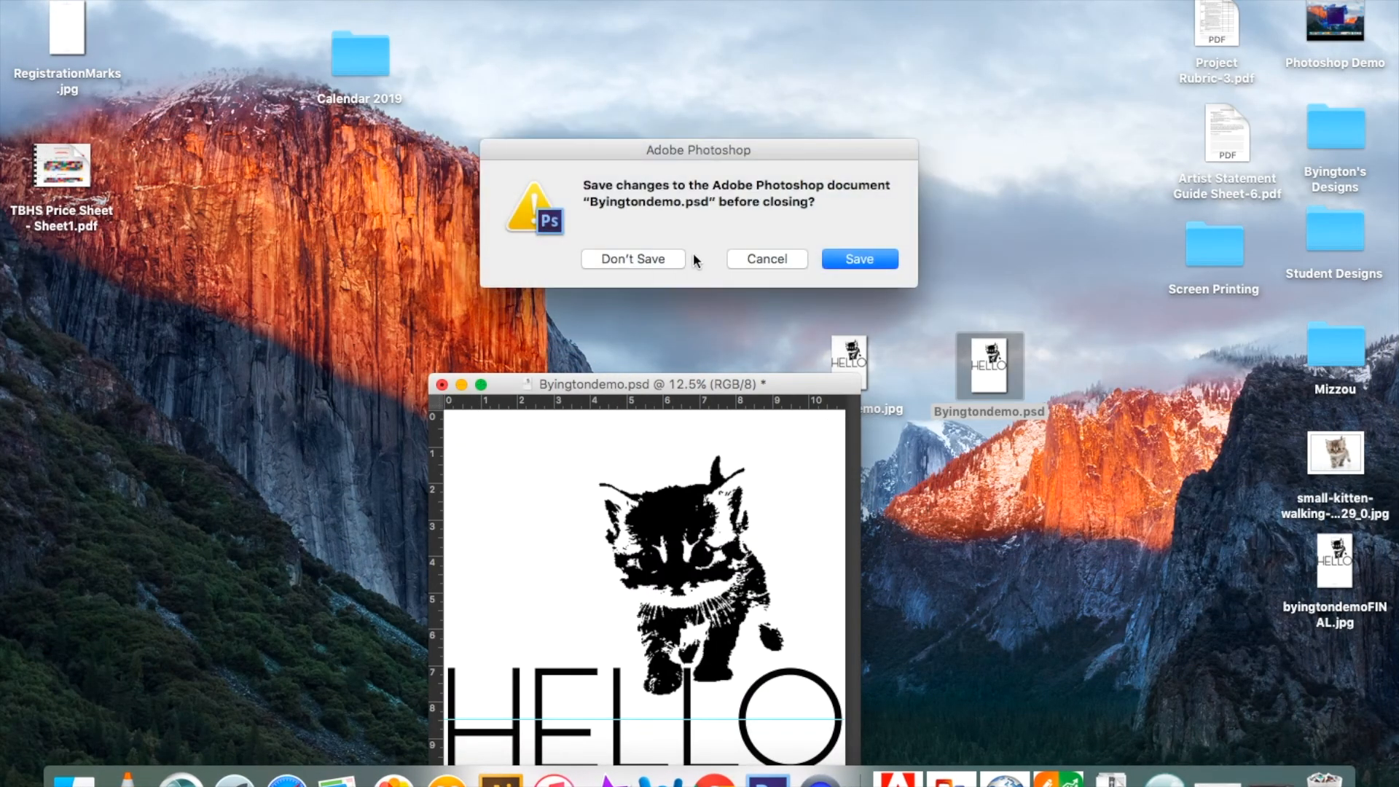
left_click(632, 259)
- Place byingtondemoFINAL.jpg on the desktop just above Byingtondemo.jpg and Byingtondemo.psd
left_click_drag(1343, 587, 921, 275)
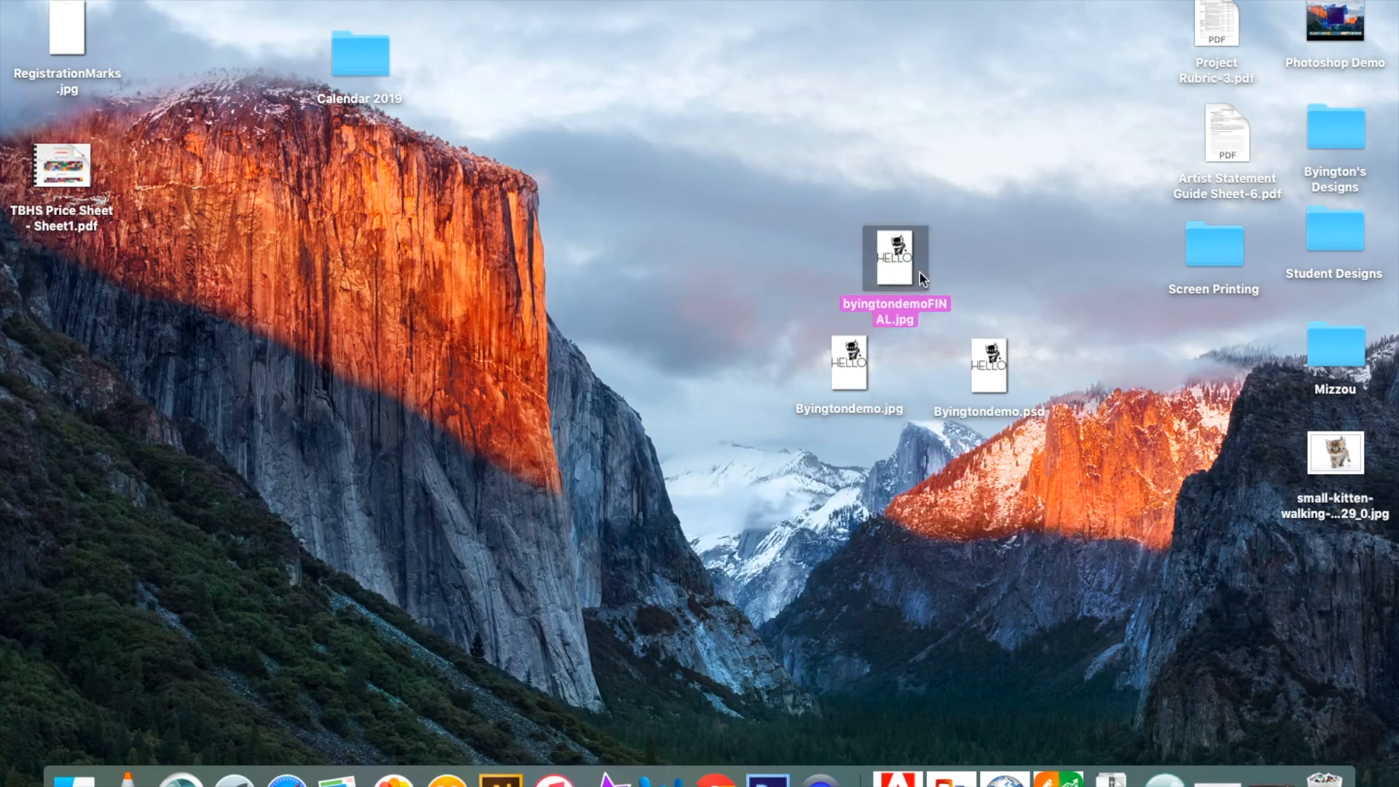
left_click(987, 270)
left_click_drag(1056, 470, 830, 325)
left_click(845, 221)
left_click_drag(836, 218, 981, 268)
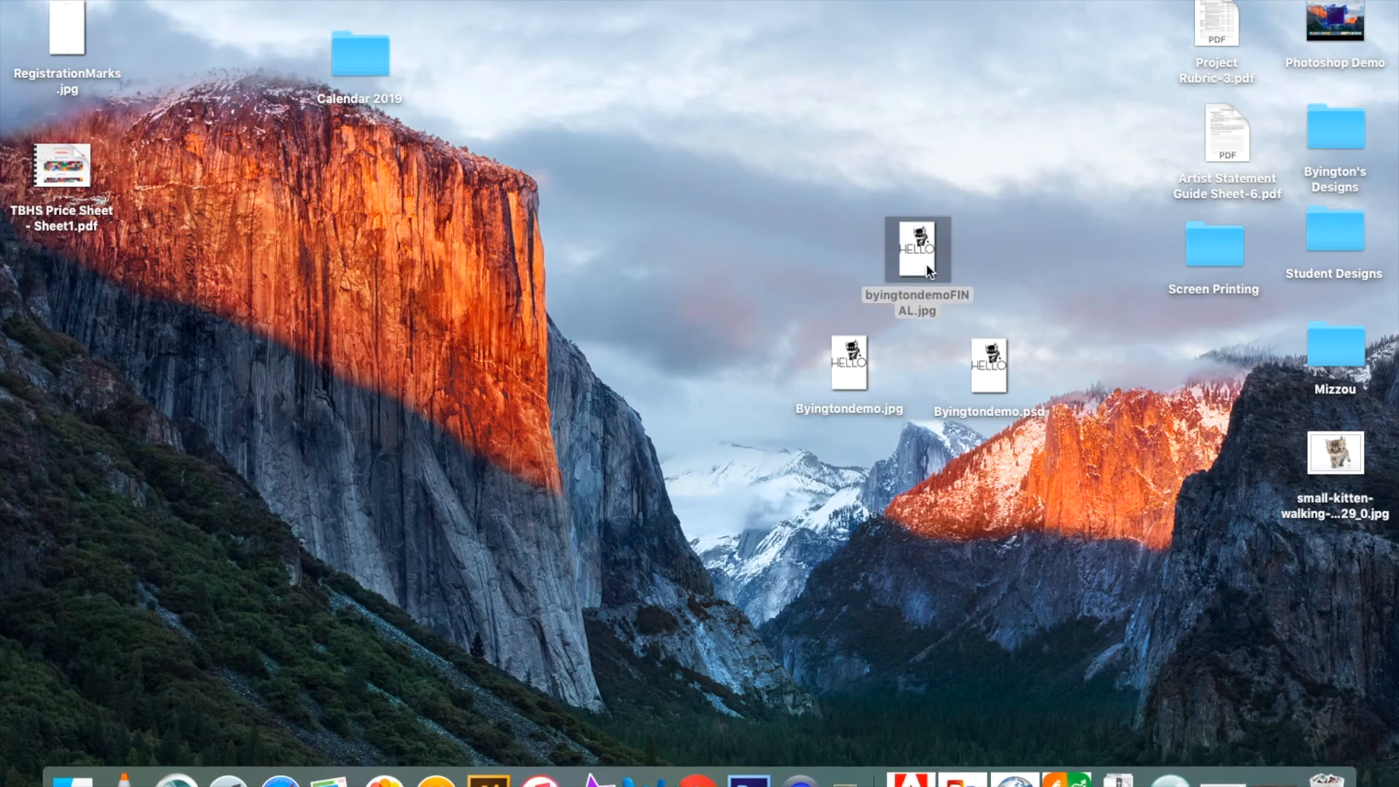
- Open byingtondemoFINAL.jpg in Preview, choose the EPSON Artisan 1430 and US B (11 x 17 in) paper for printing, and cancel the print
double_click(929, 271)
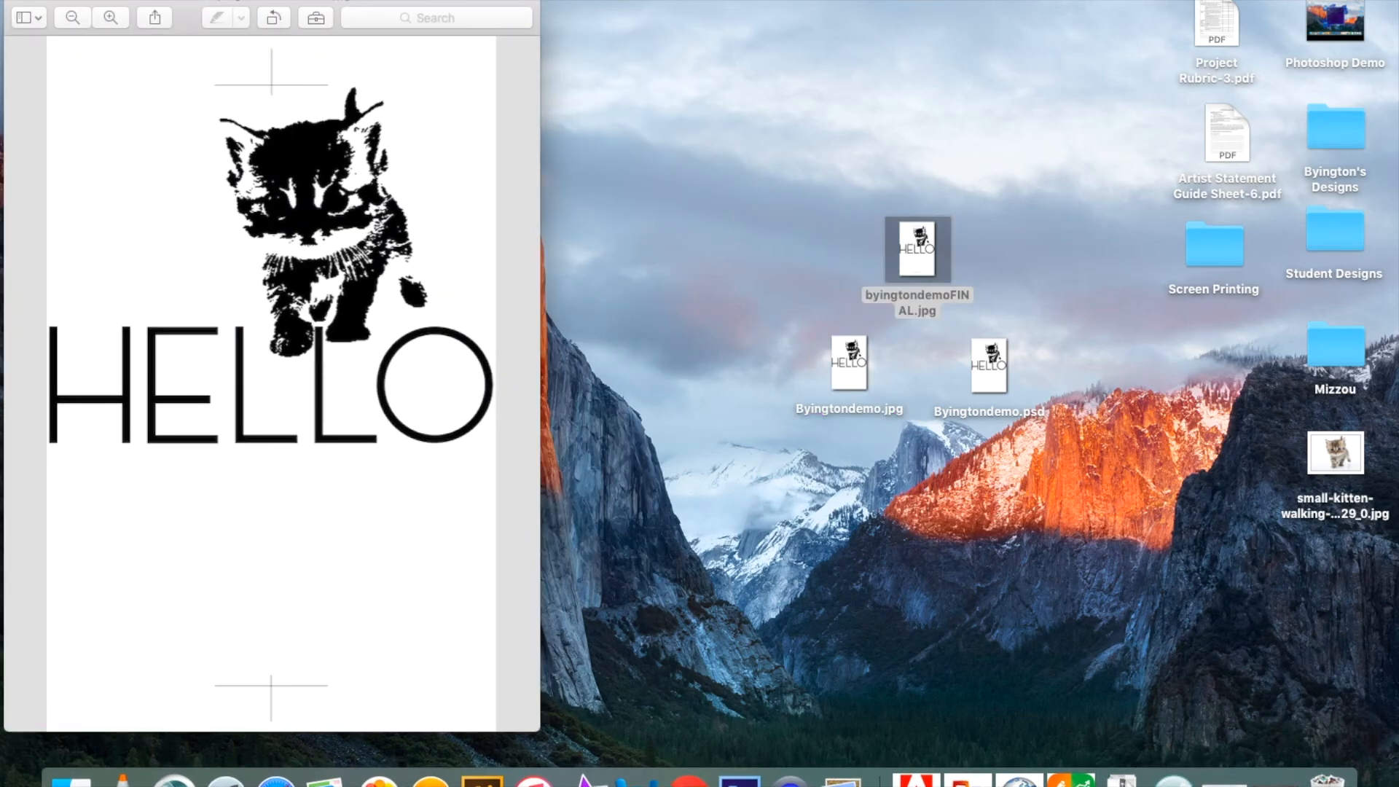
left_click(132, 0)
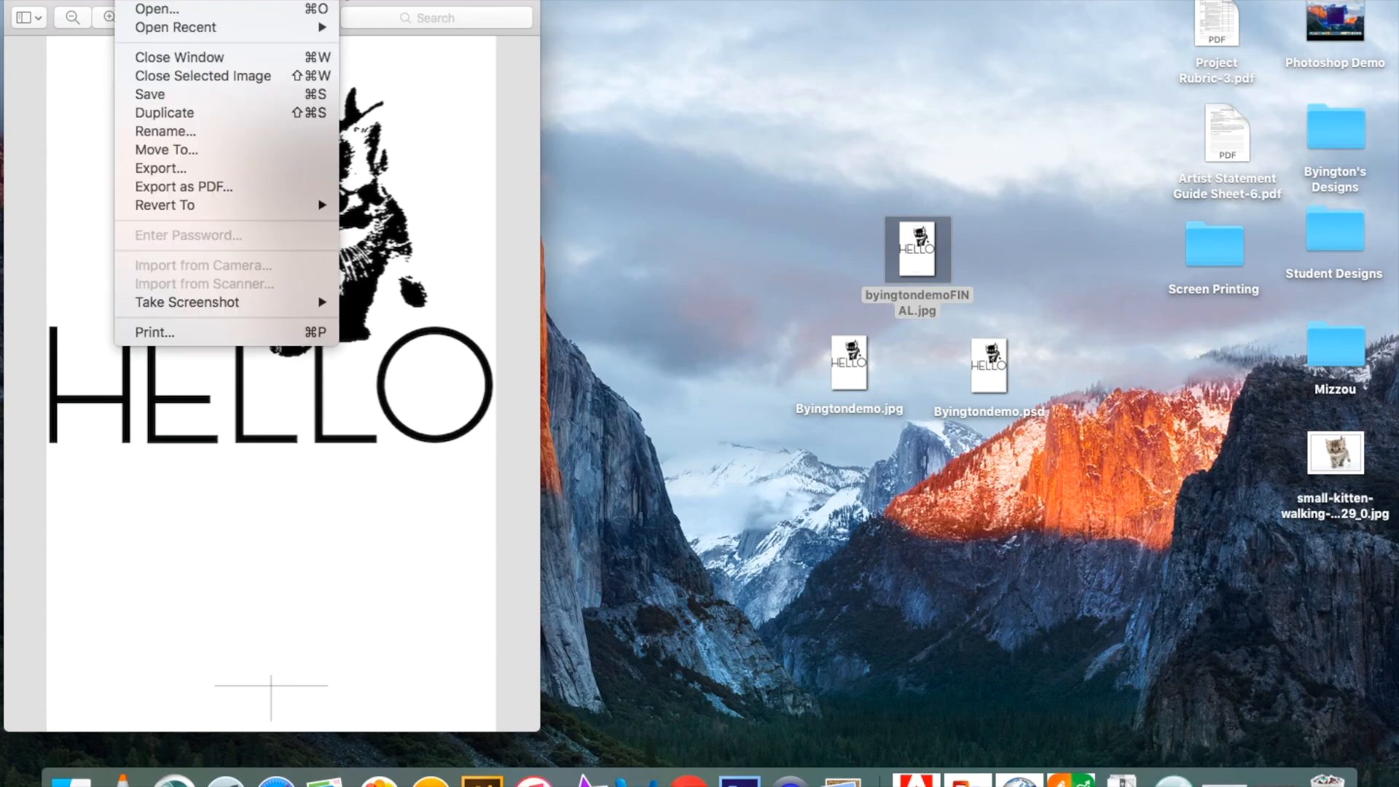
left_click(187, 331)
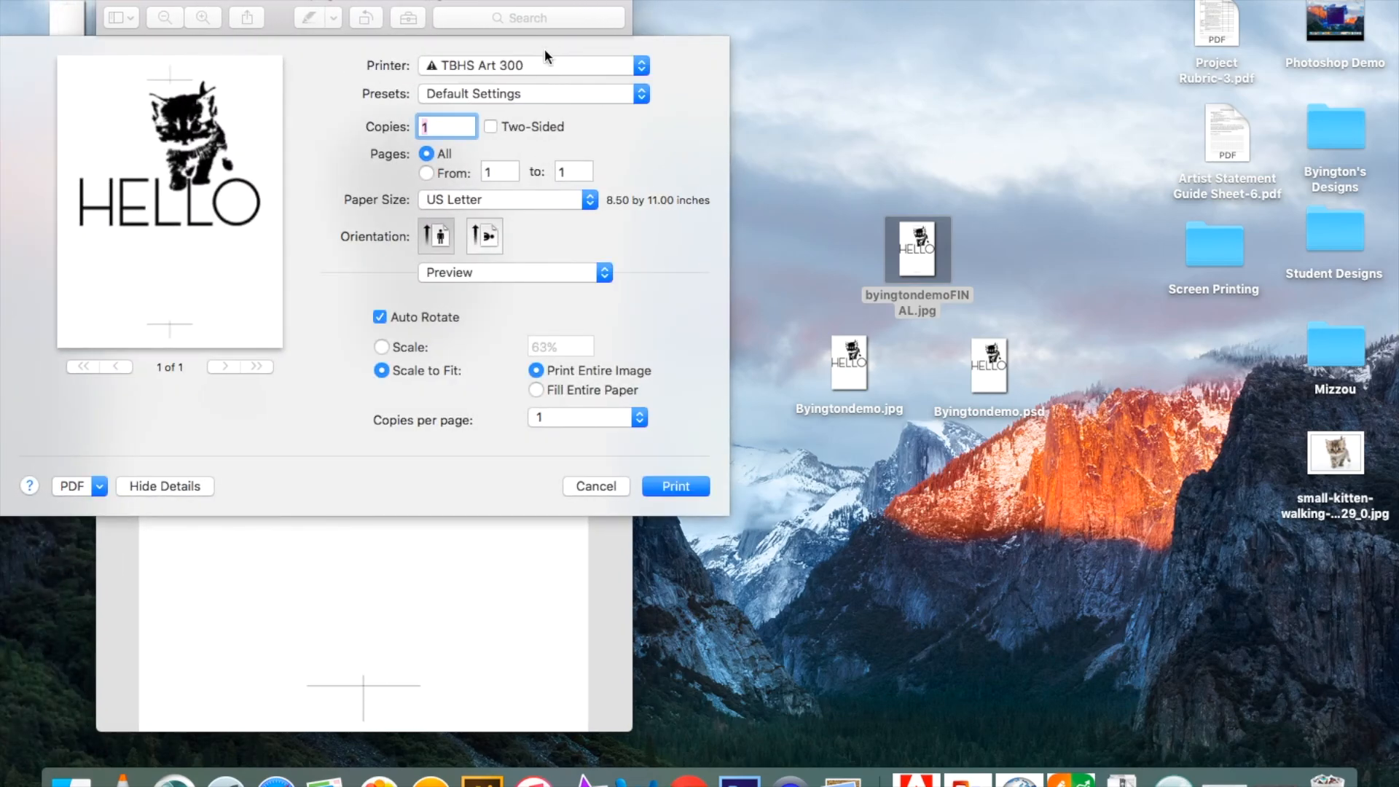
left_click(538, 64)
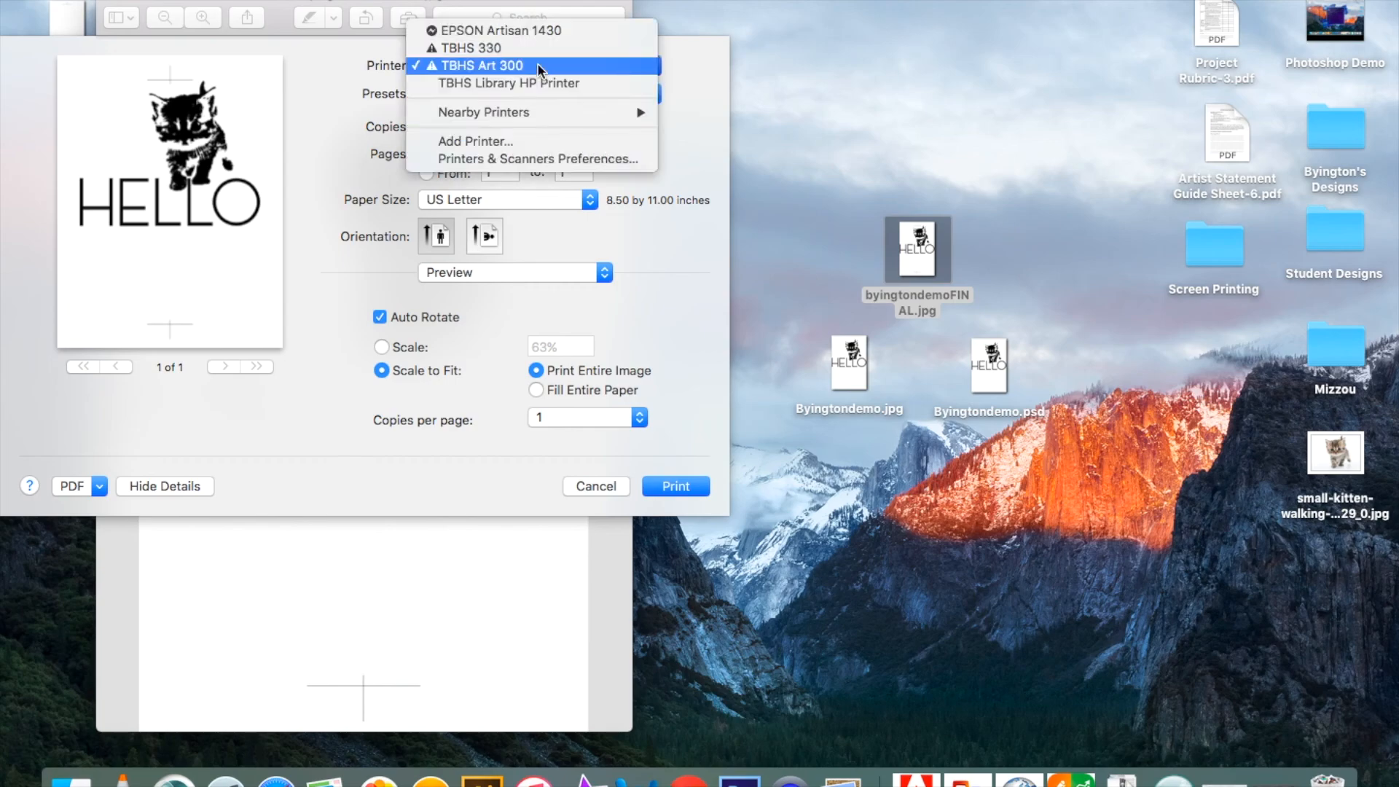
left_click(532, 32)
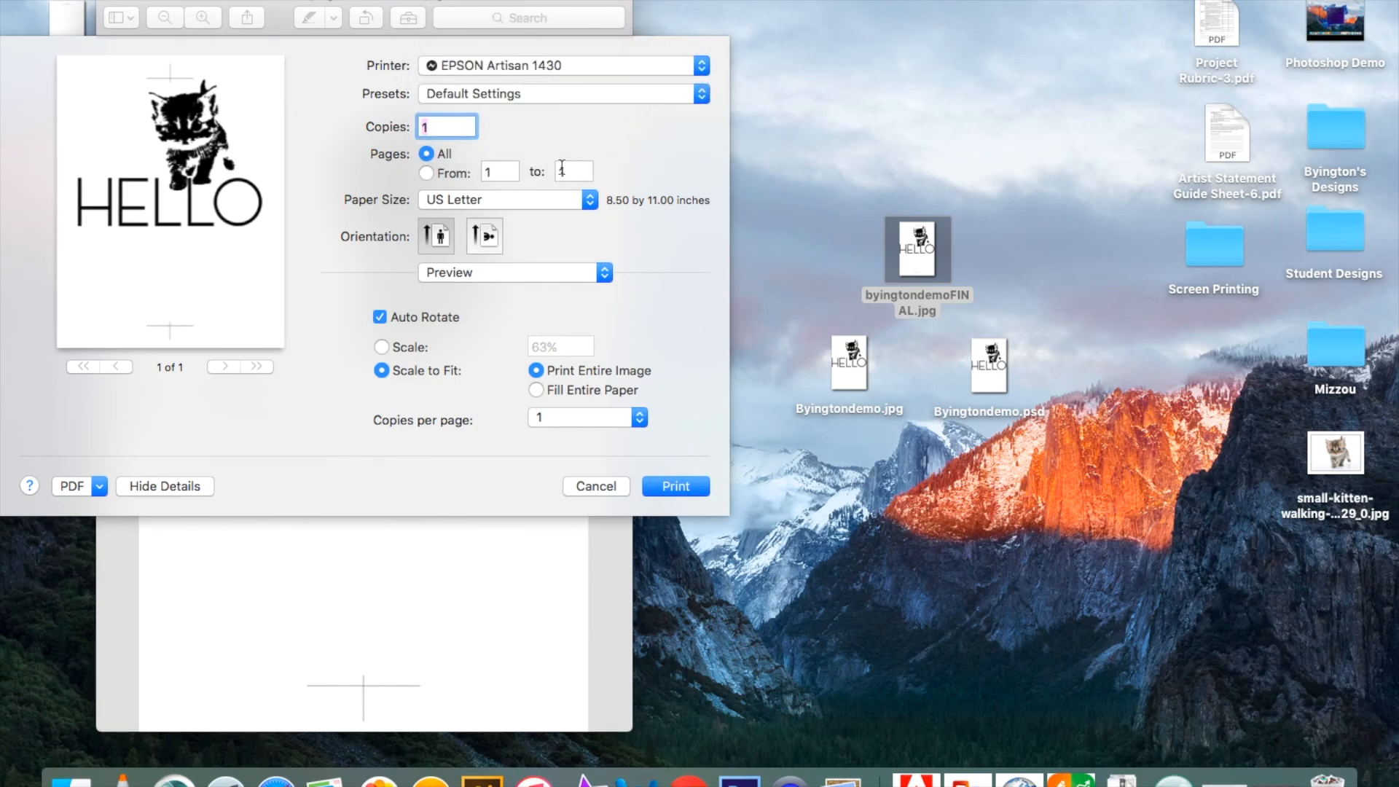
left_click(479, 204)
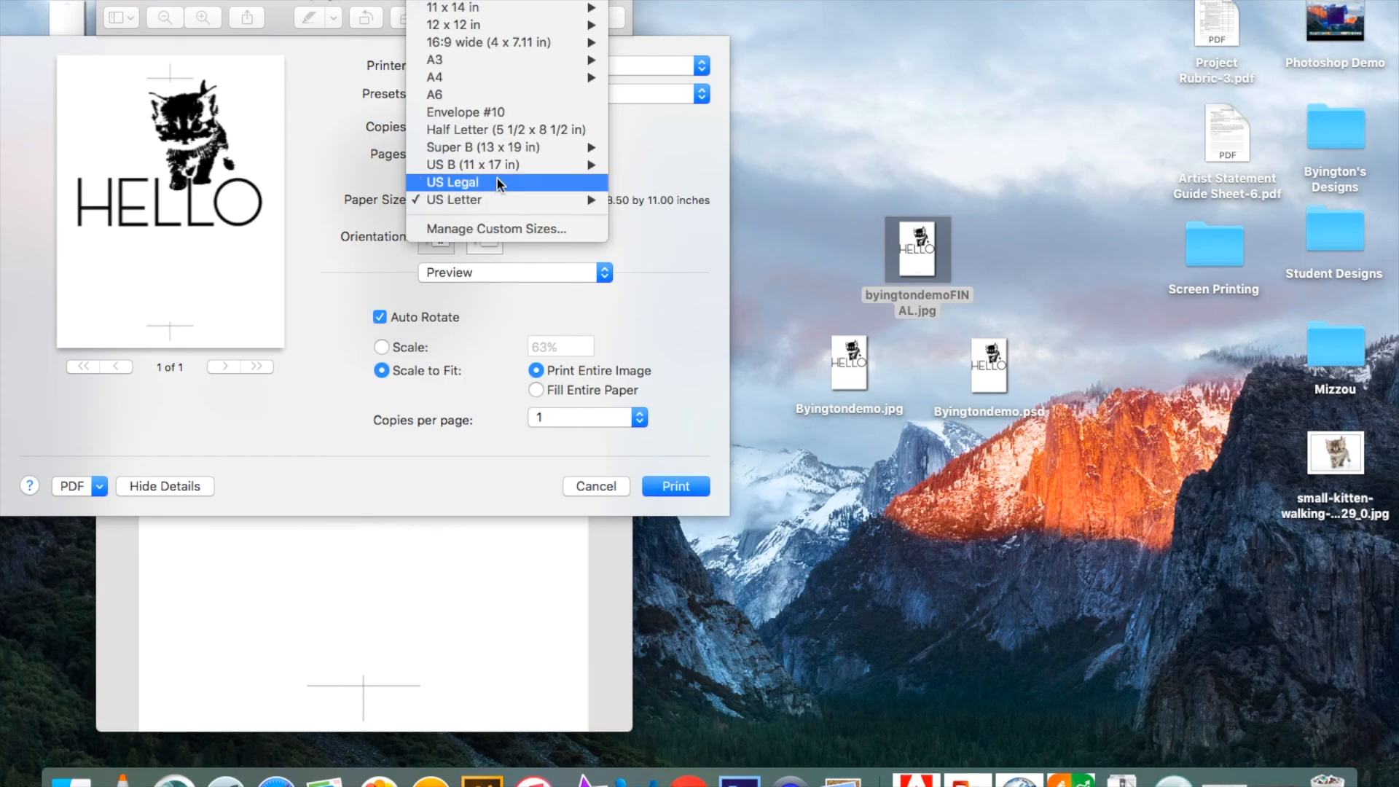
mouse_move(500, 164)
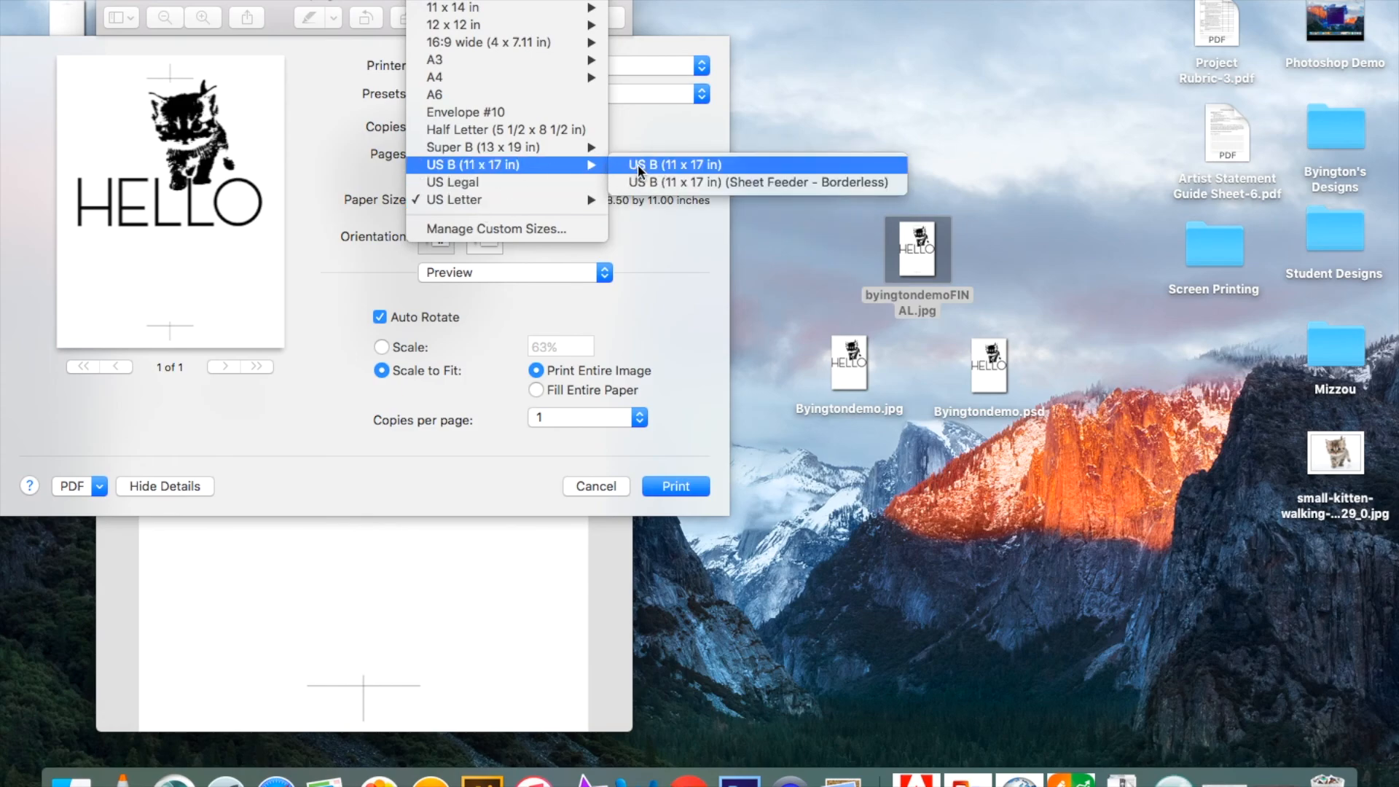
left_click(742, 165)
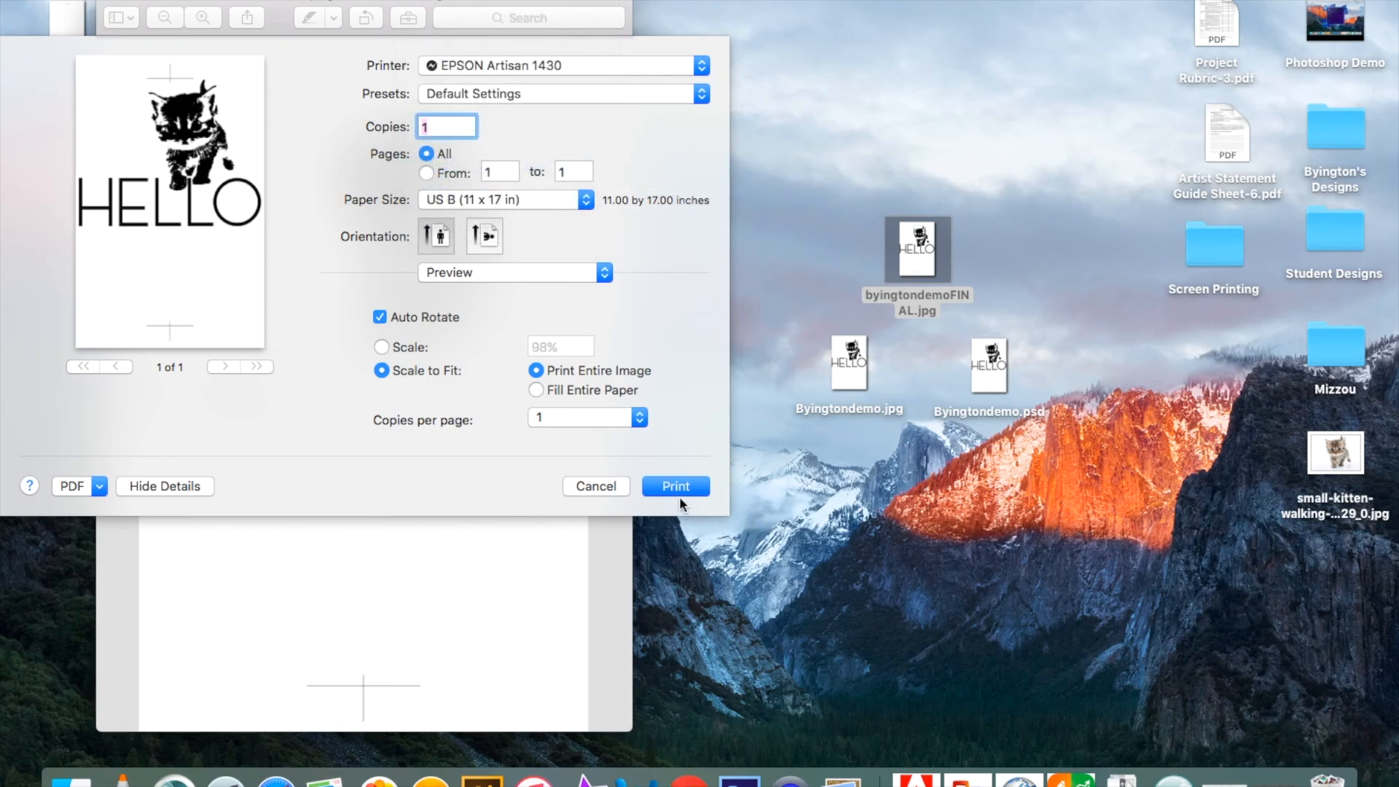
left_click(608, 491)
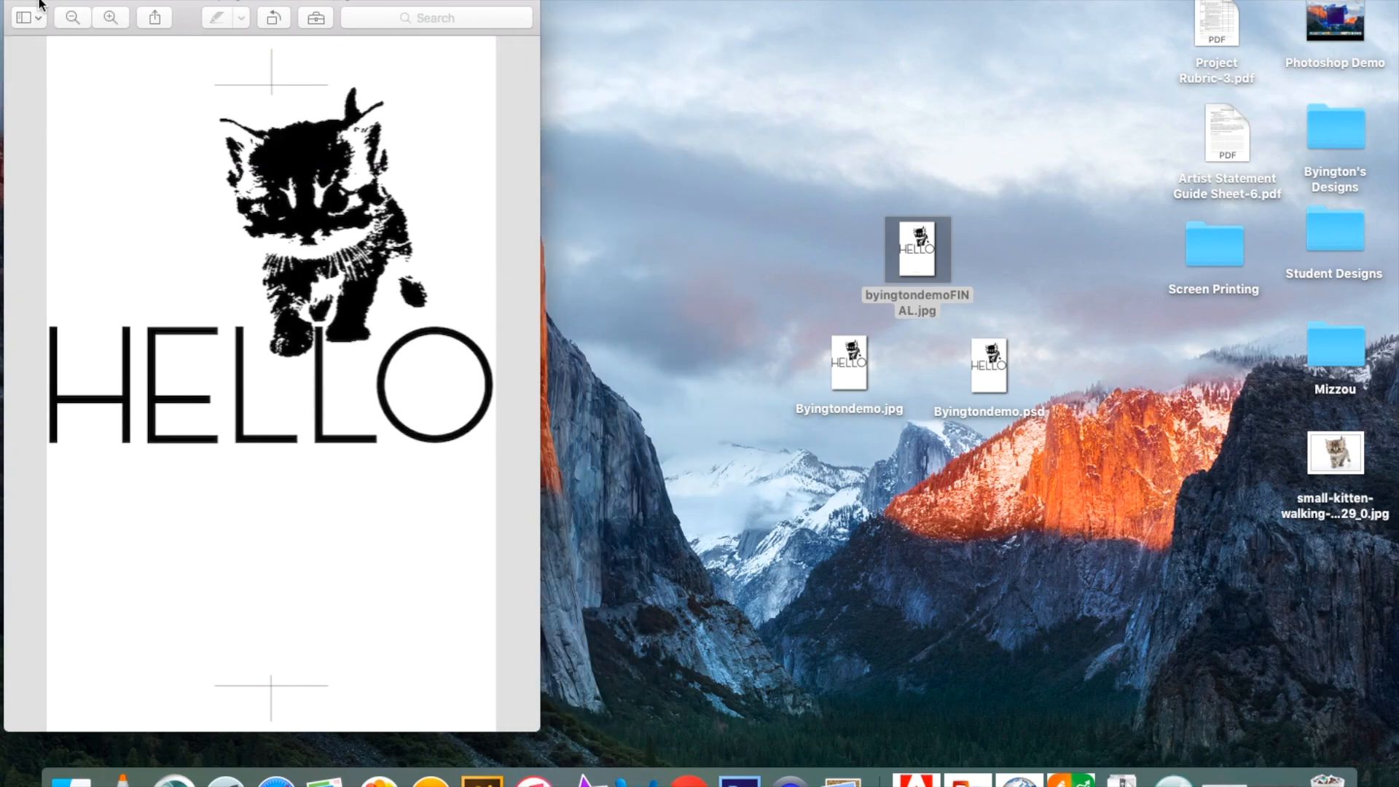
left_click(40, 3)
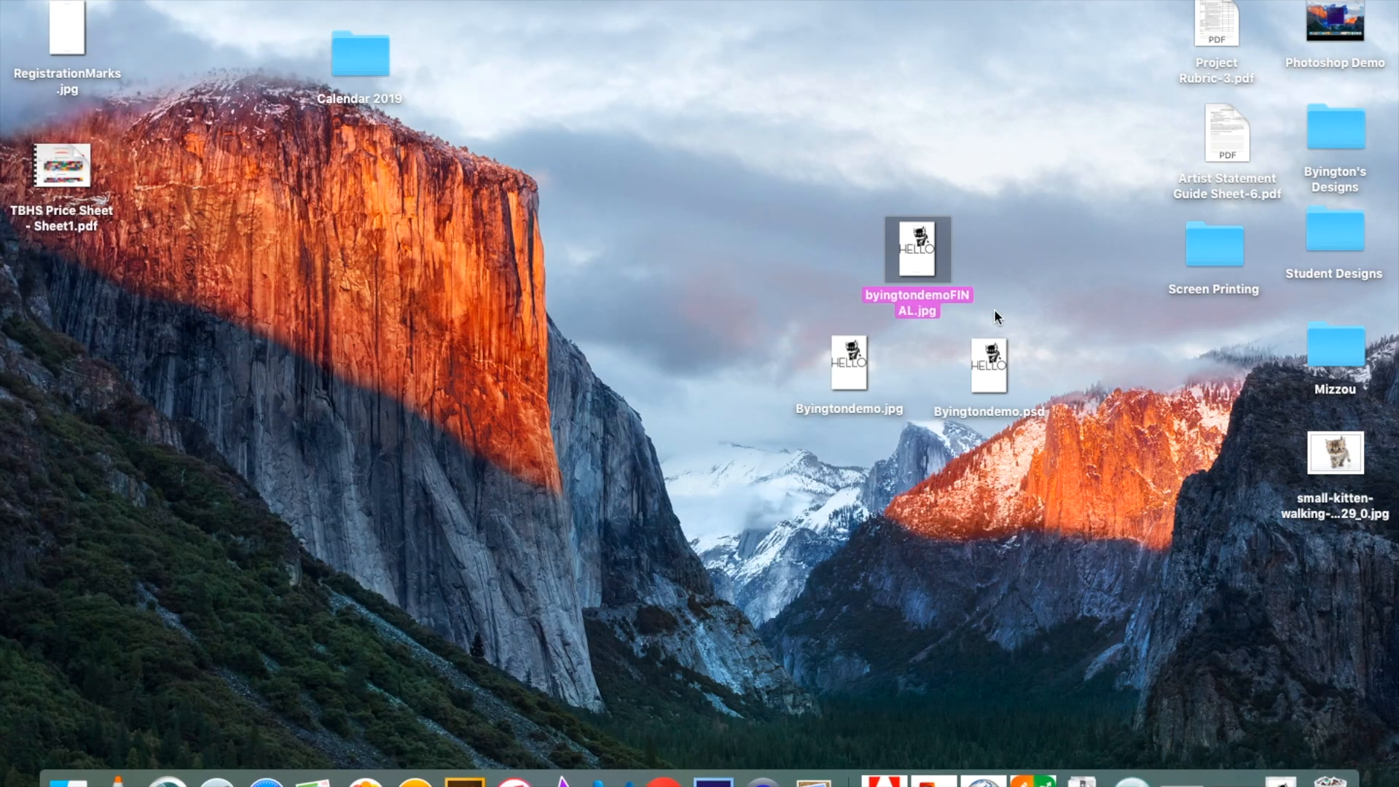
left_click(762, 781)
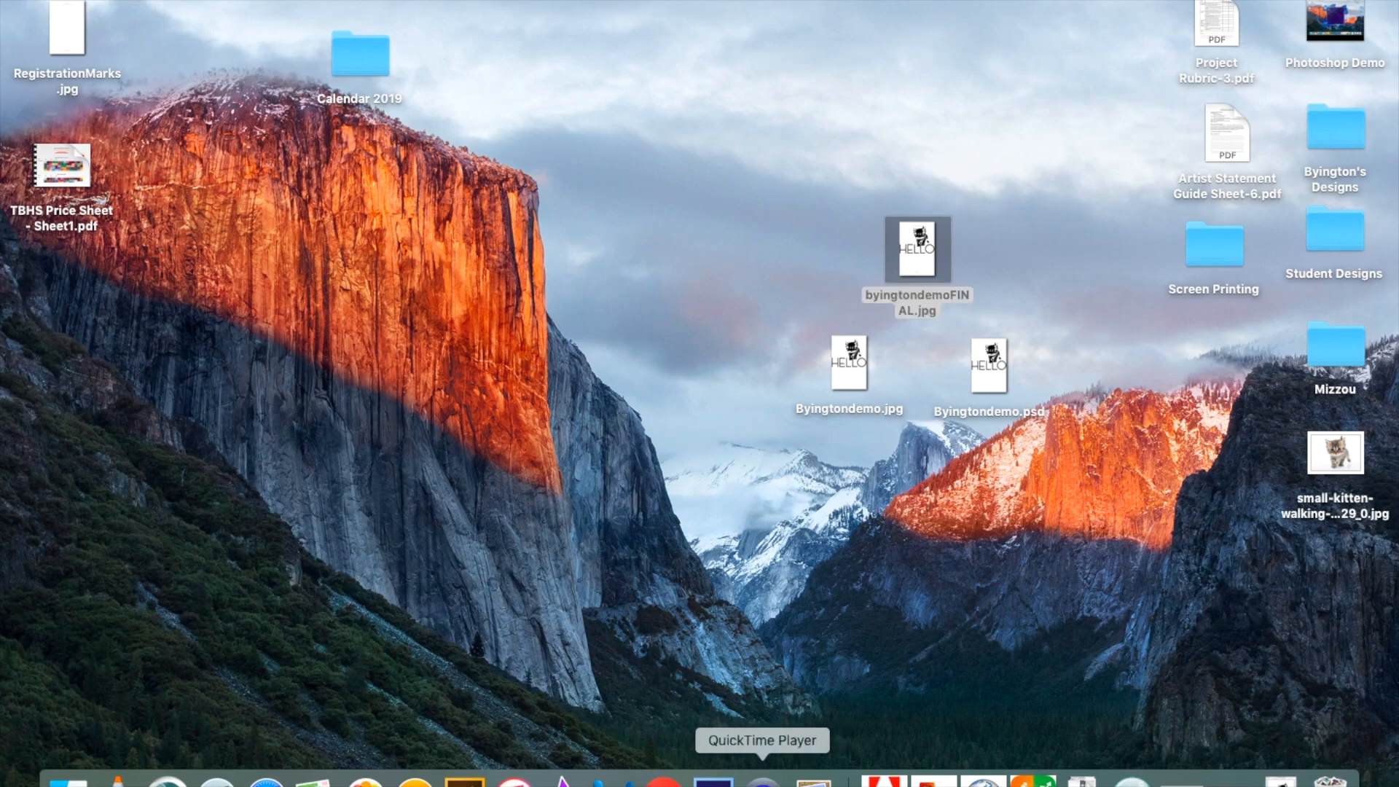
left_click(197, 2)
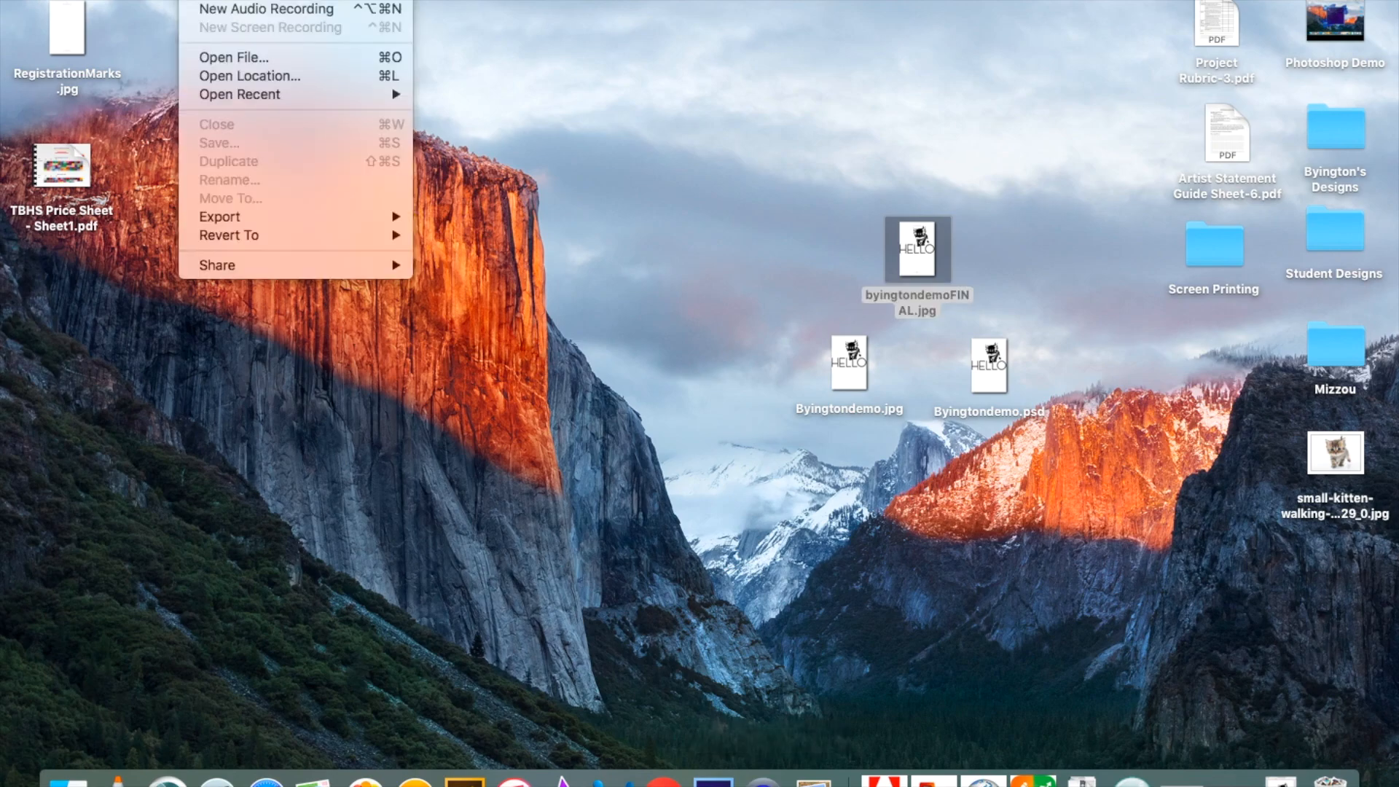
mouse_move(237, 1)
mouse_move(98, 1)
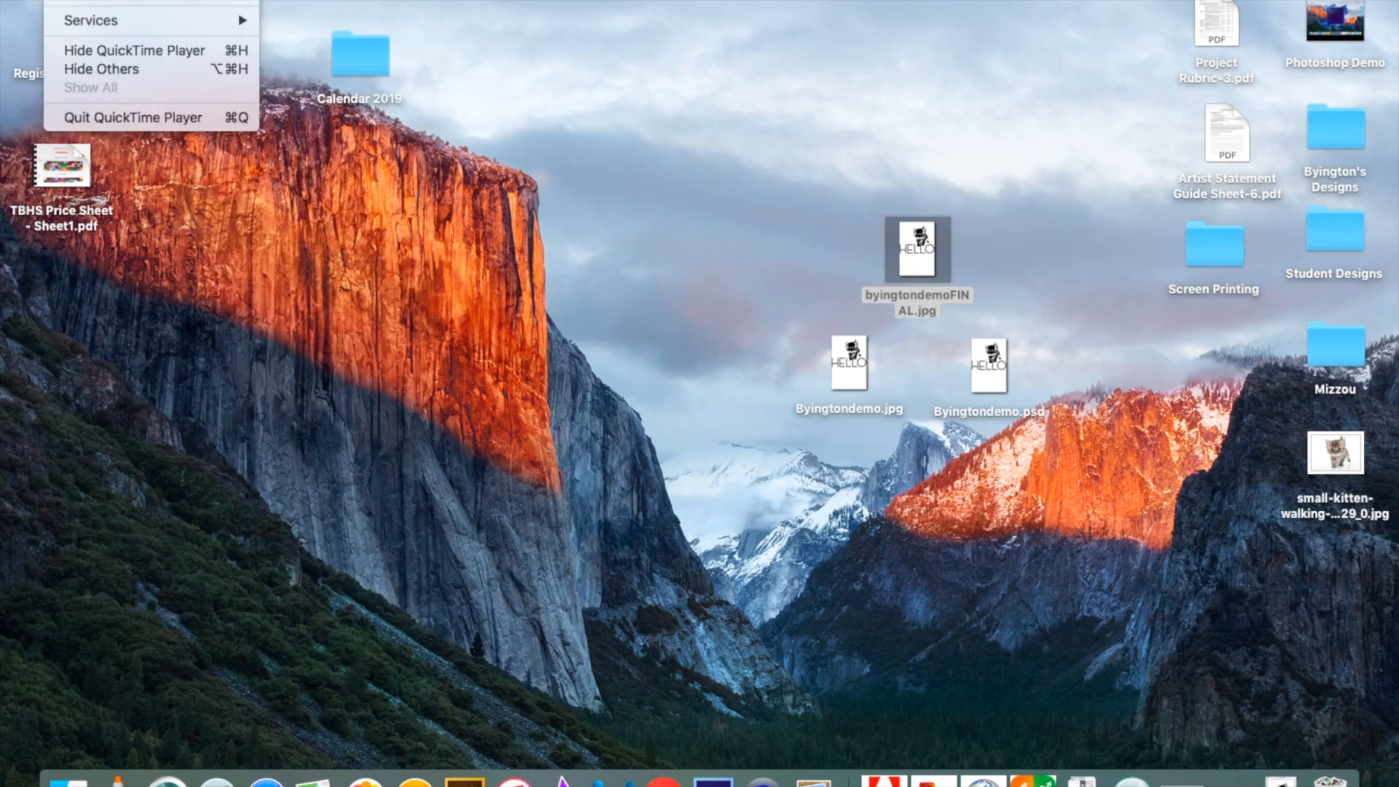
mouse_move(336, 1)
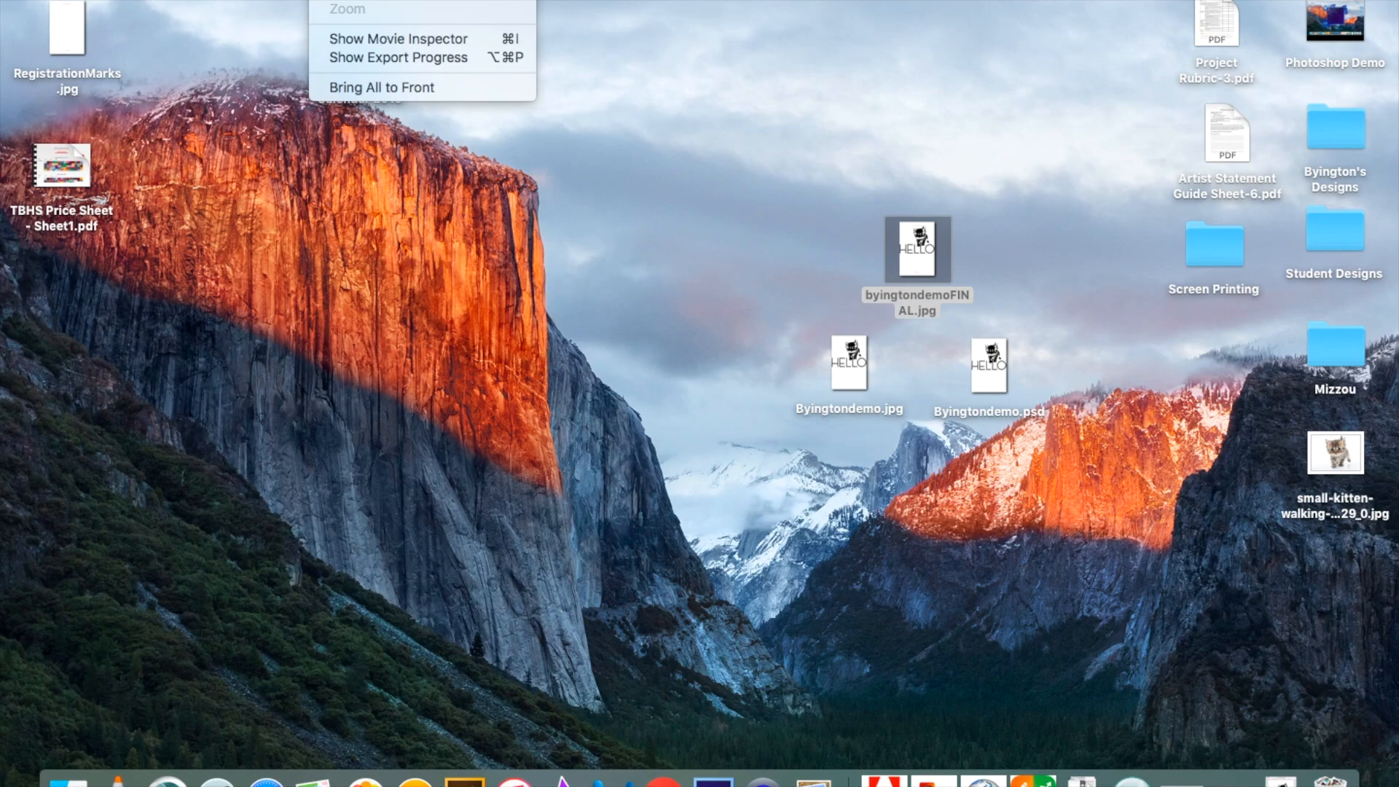
key("Escape")
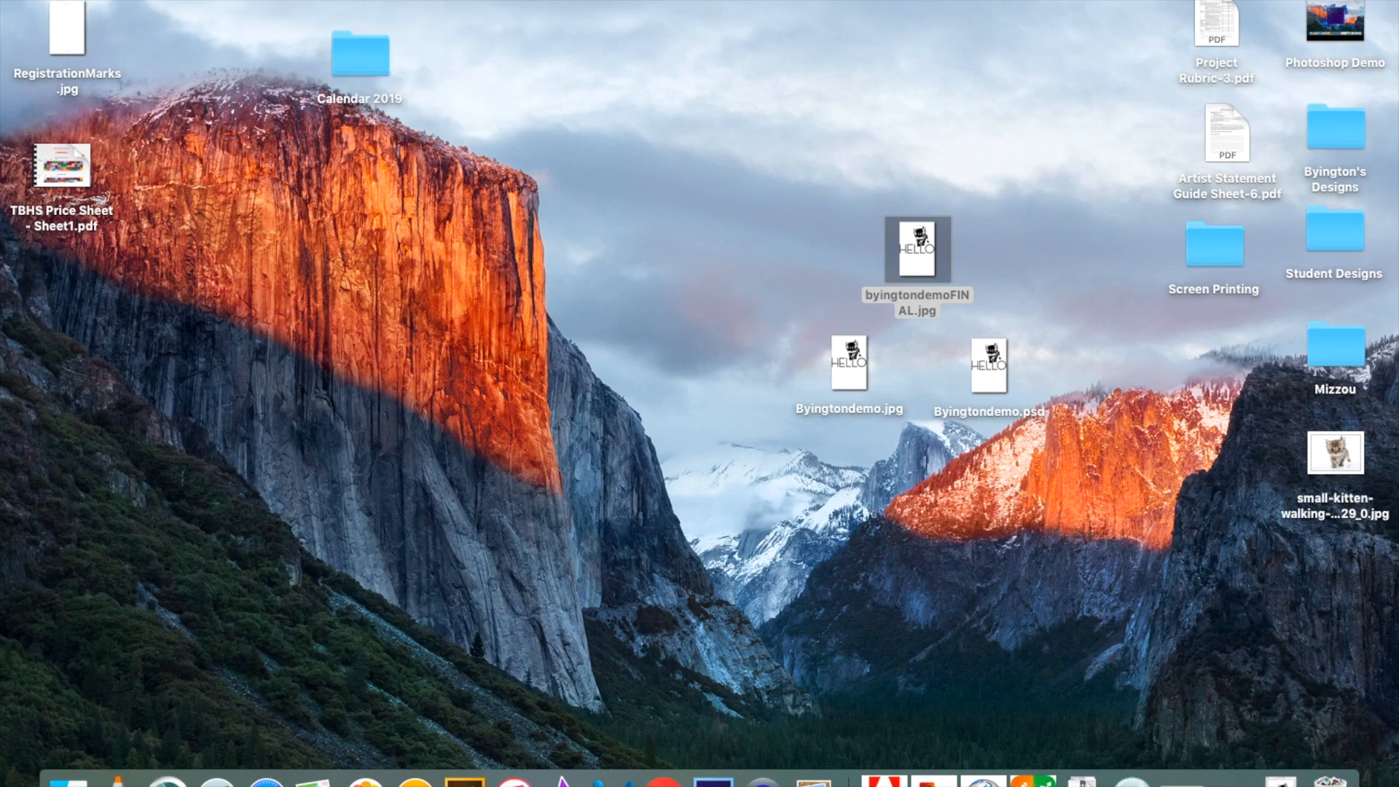